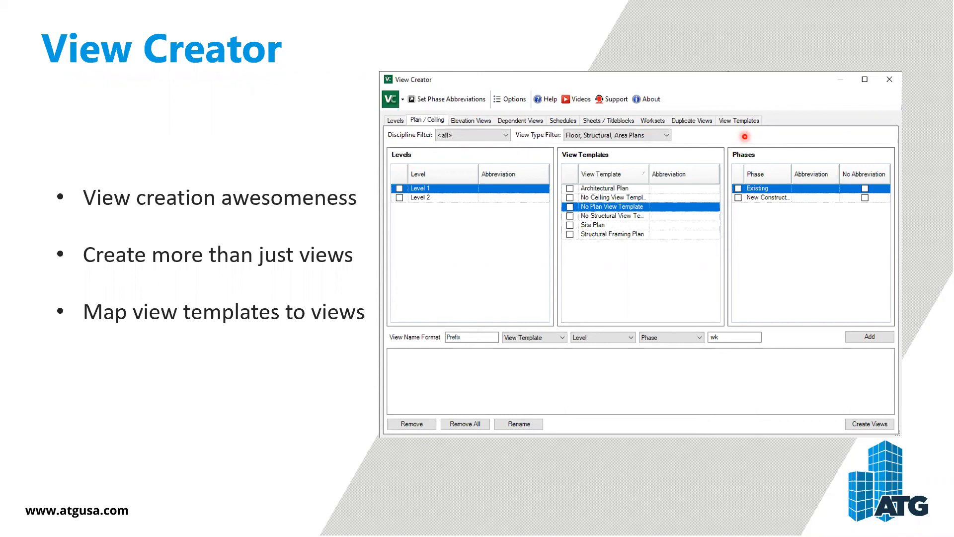
Advance to the live example slide, end the slide show and switch to the Revit project
key("Right")
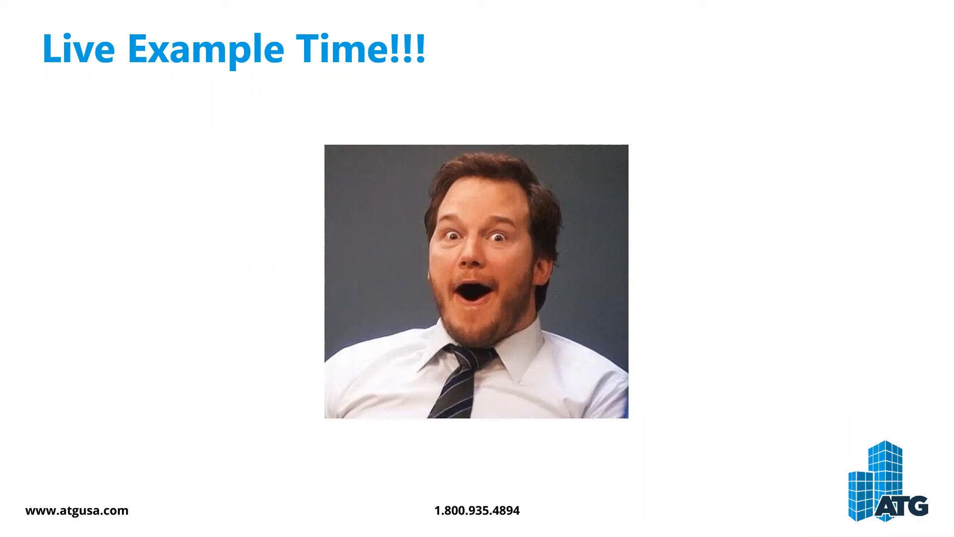
key("Escape")
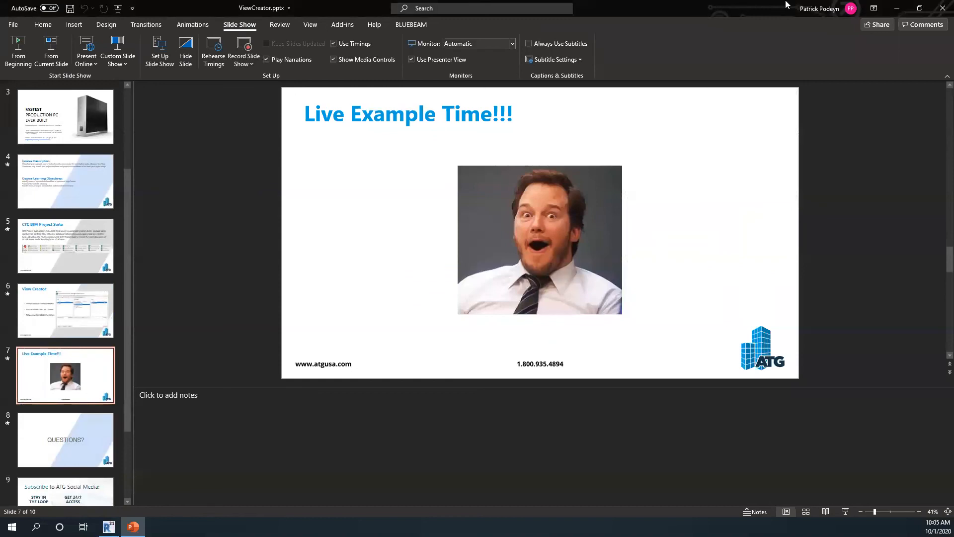
left_click(896, 8)
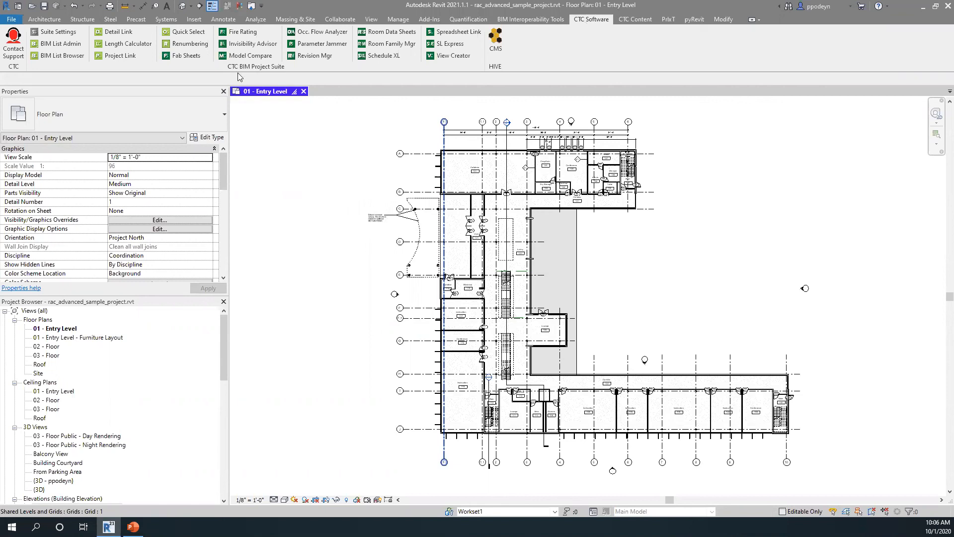
Open the CTC View Creator tool and reposition its window beside the Project Browser
left_click(460, 56)
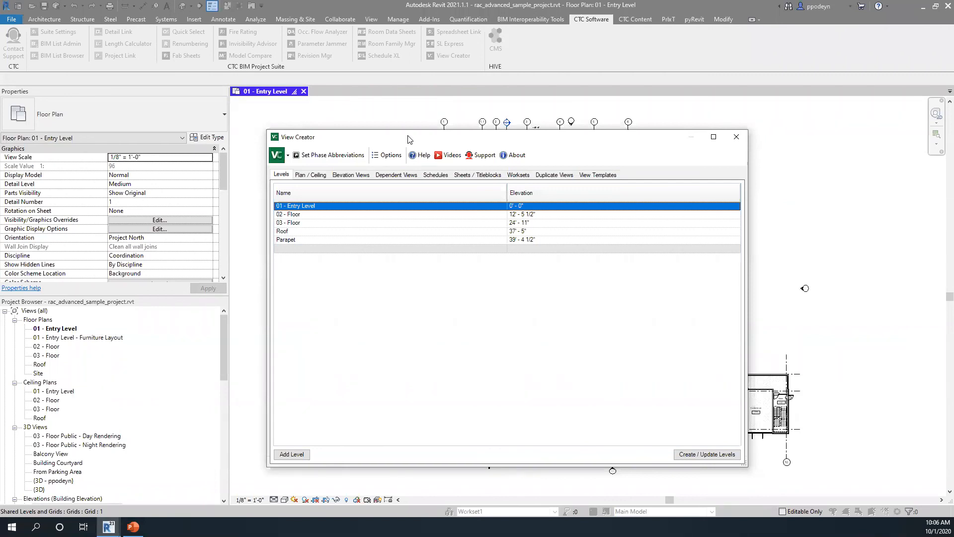
left_click_drag(407, 138, 393, 136)
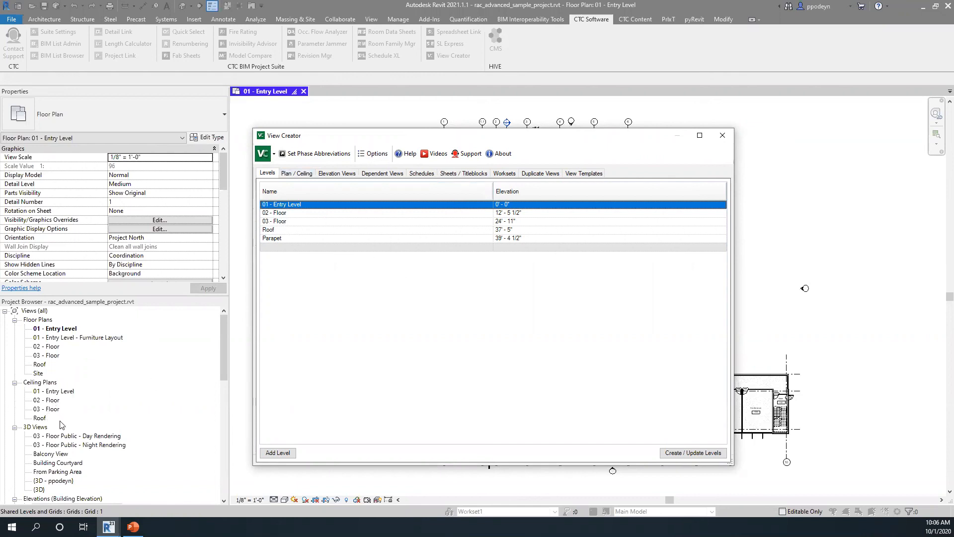
left_click_drag(501, 139, 494, 137)
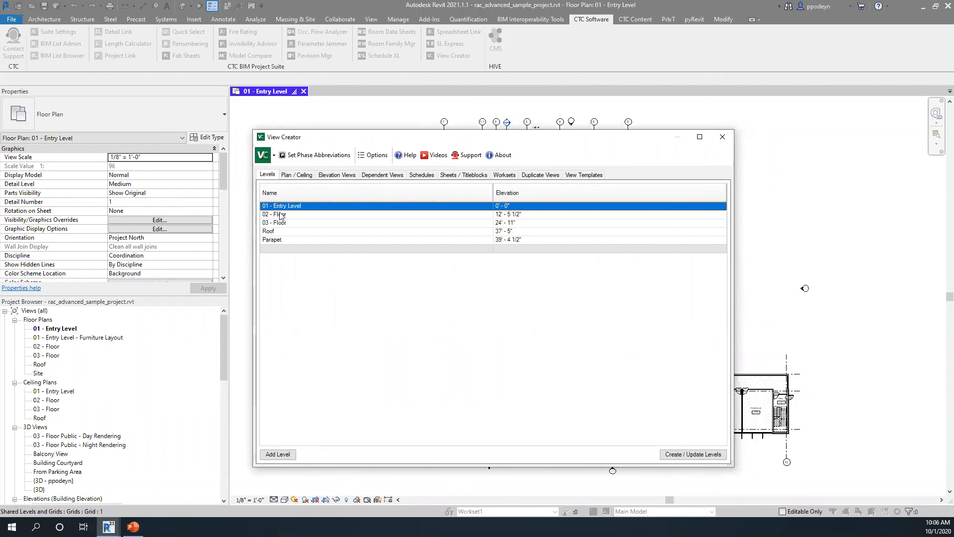
Set the 02 - Floor level's elevation to 13' and update the project levels, accepting the stair warnings
double_click(533, 215)
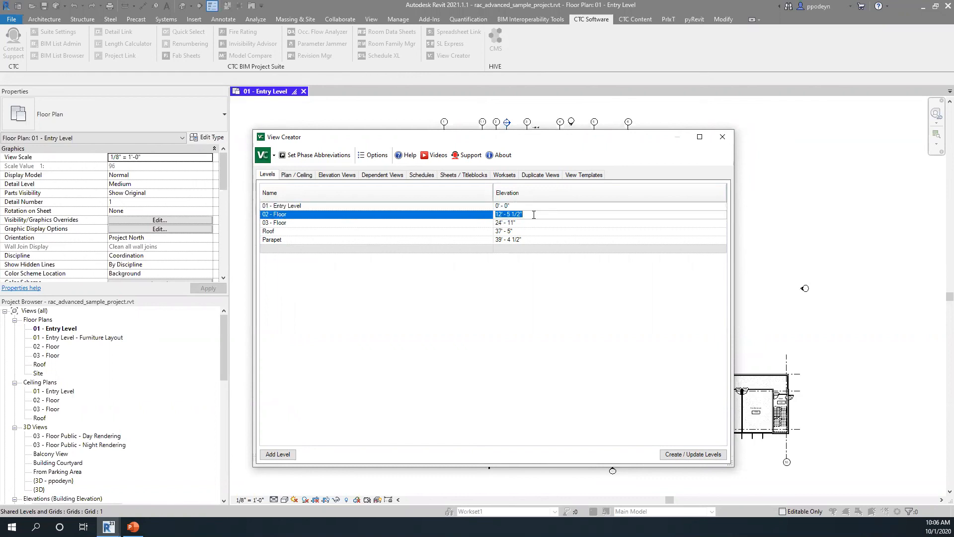
type("13")
left_click(530, 223)
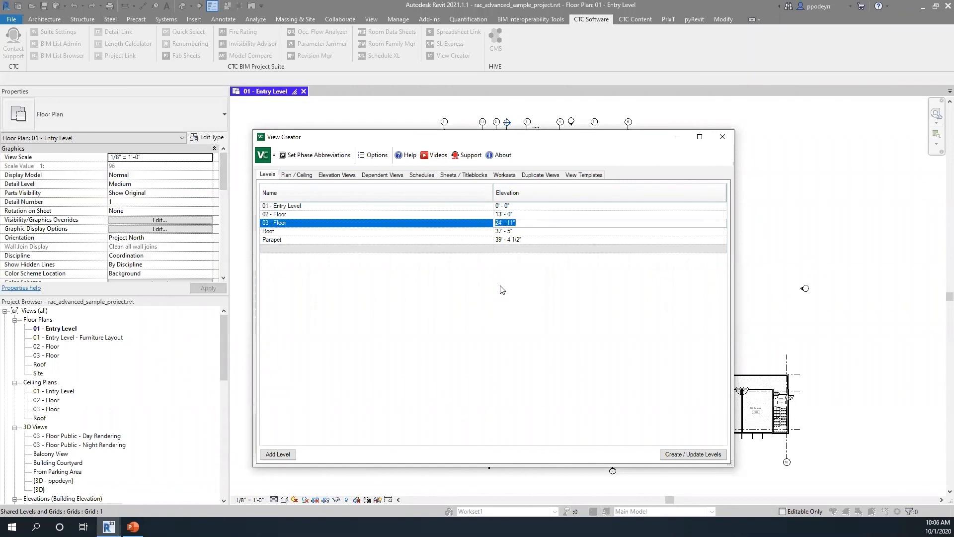
left_click(679, 455)
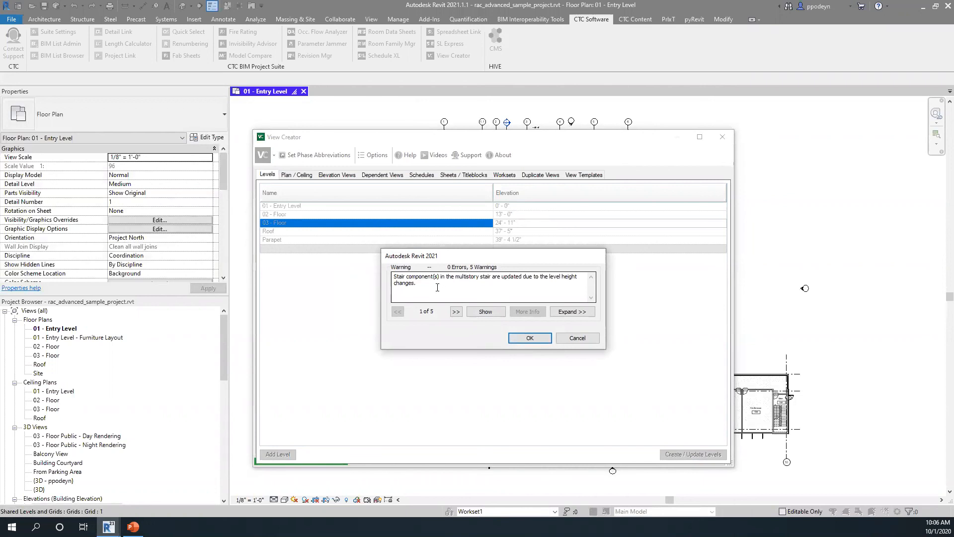
left_click(529, 339)
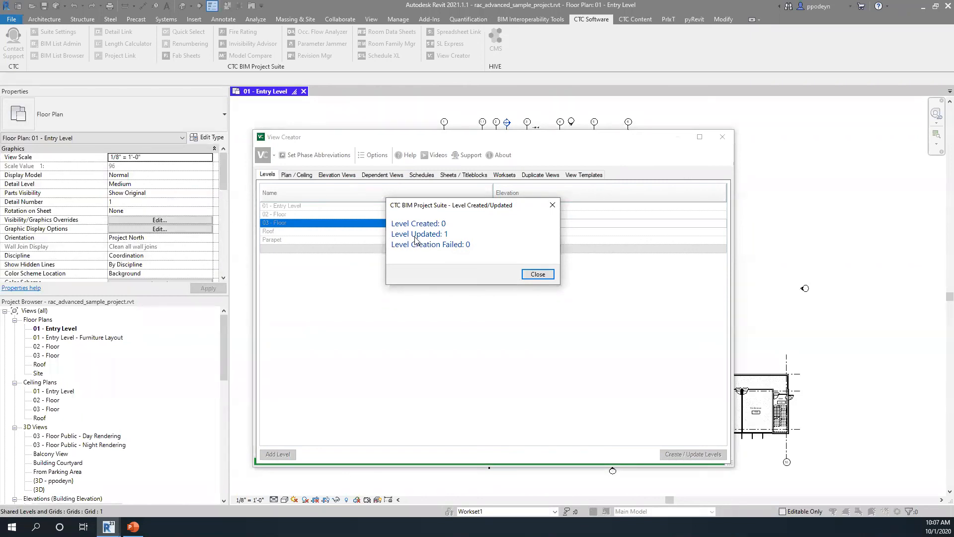
left_click_drag(465, 206, 463, 212)
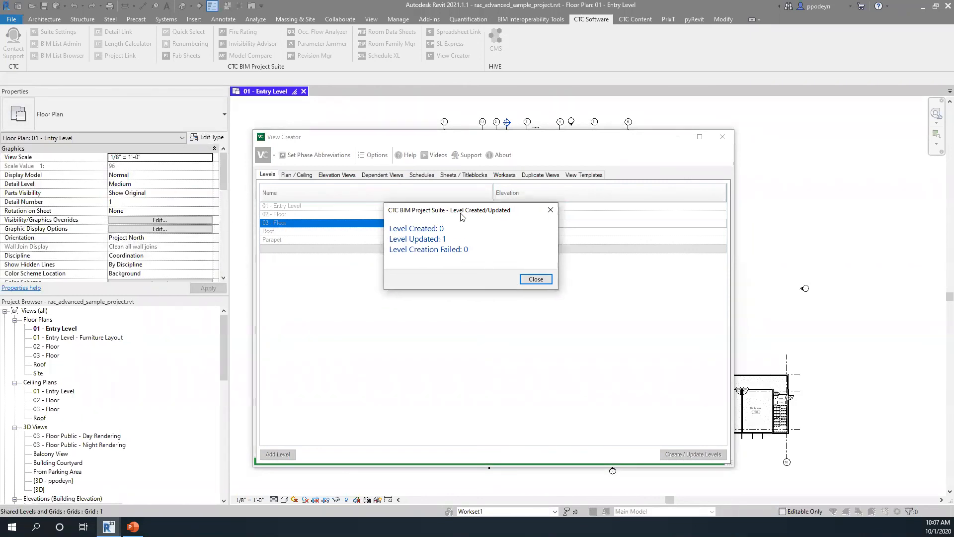
left_click_drag(446, 273, 446, 274)
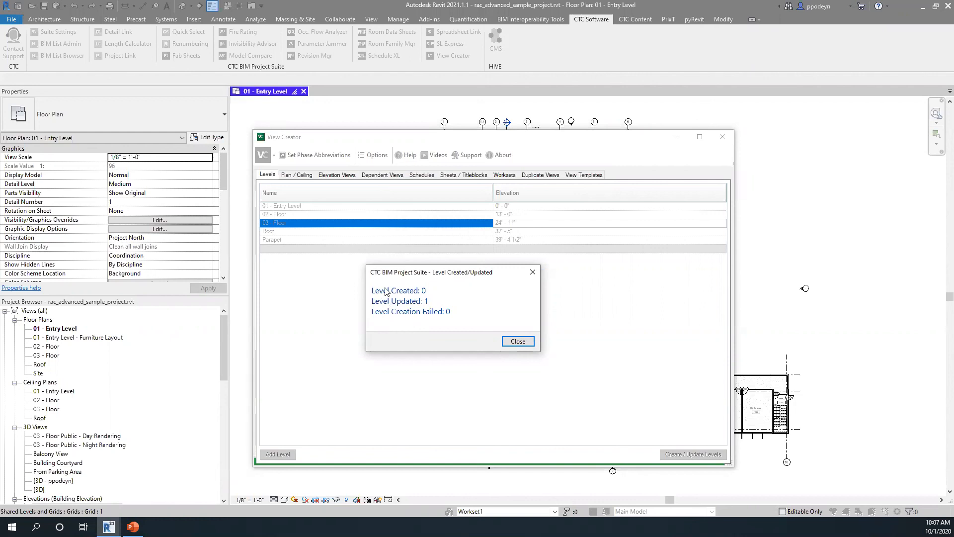
left_click(520, 343)
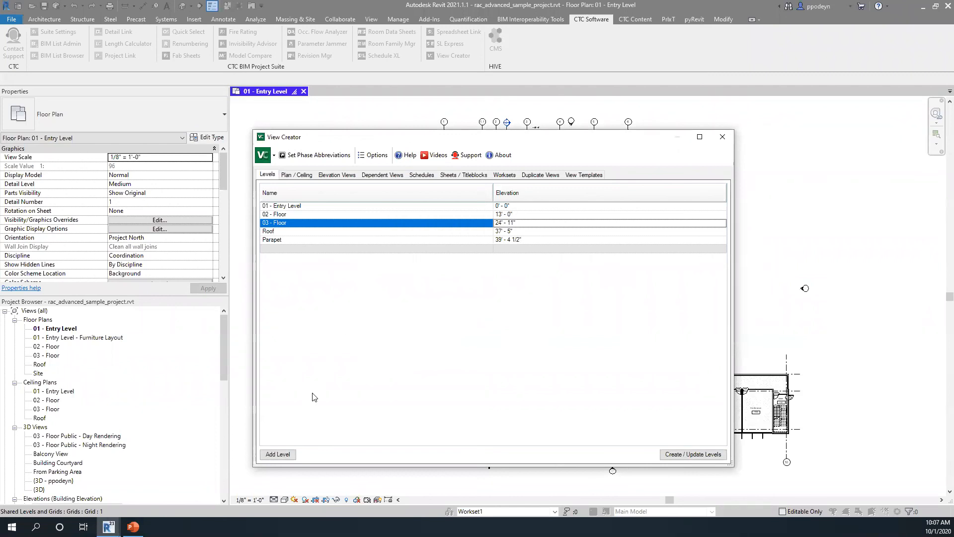
Add a level named T.O.S at elevation 38'-6" and create it in the project
left_click(278, 454)
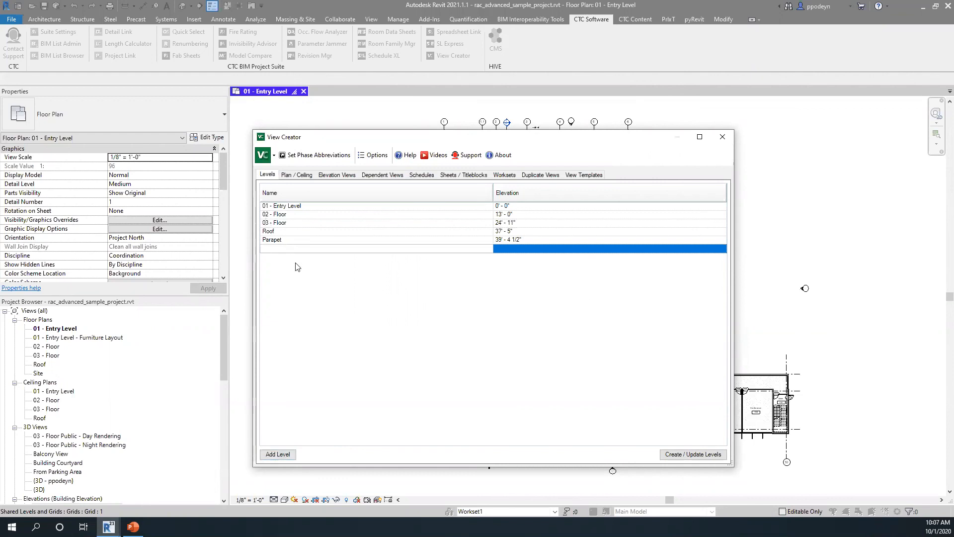
type("TO")
key("BackSpace")
type(".O.S")
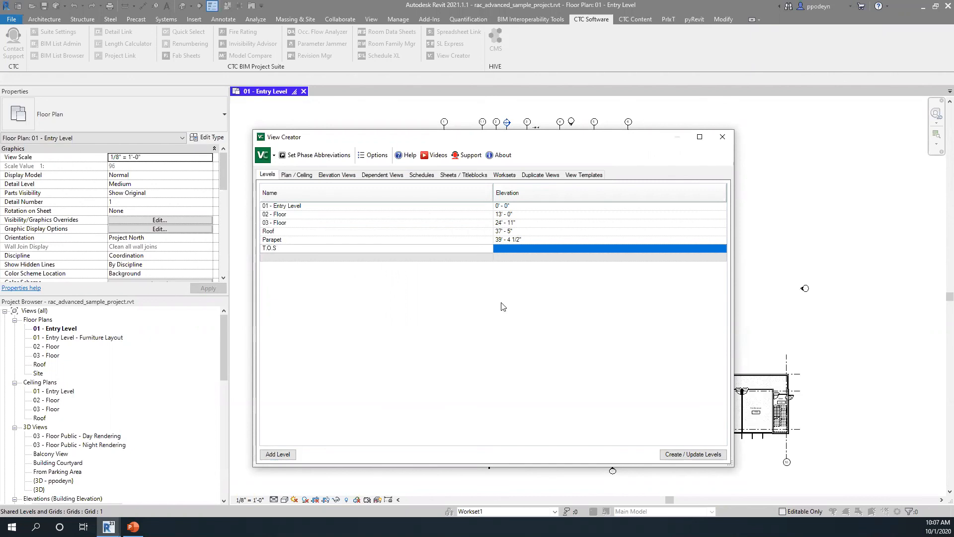
left_click(512, 249)
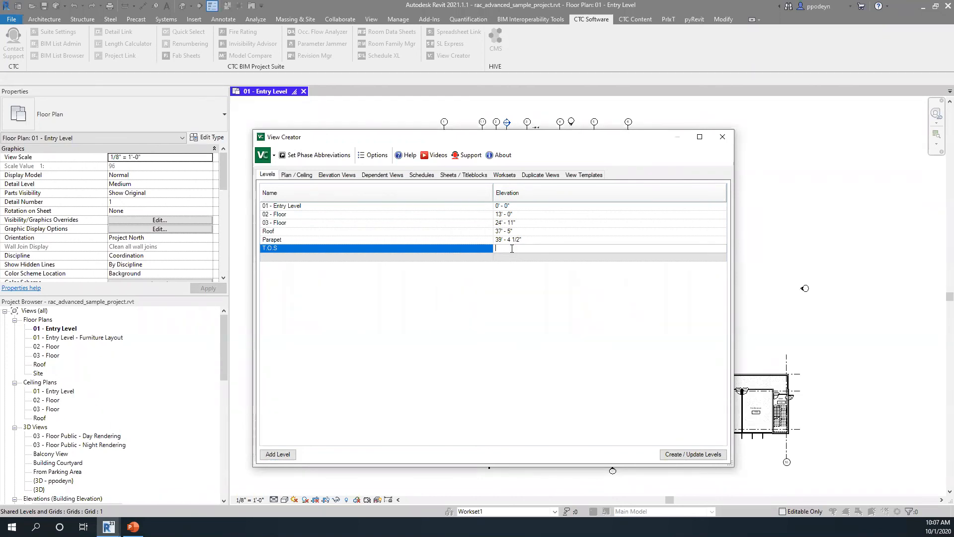
type("38'-6")
key("Return")
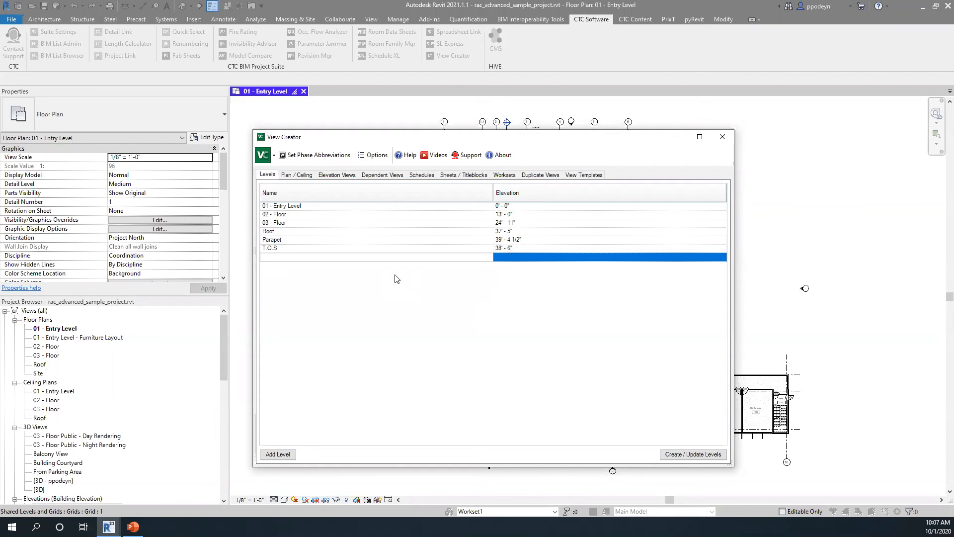
left_click(689, 454)
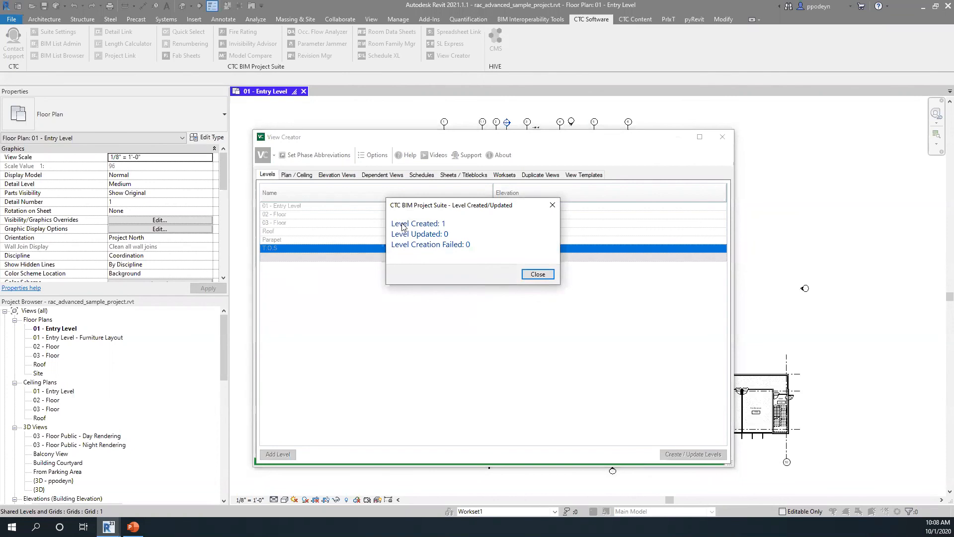
left_click(537, 274)
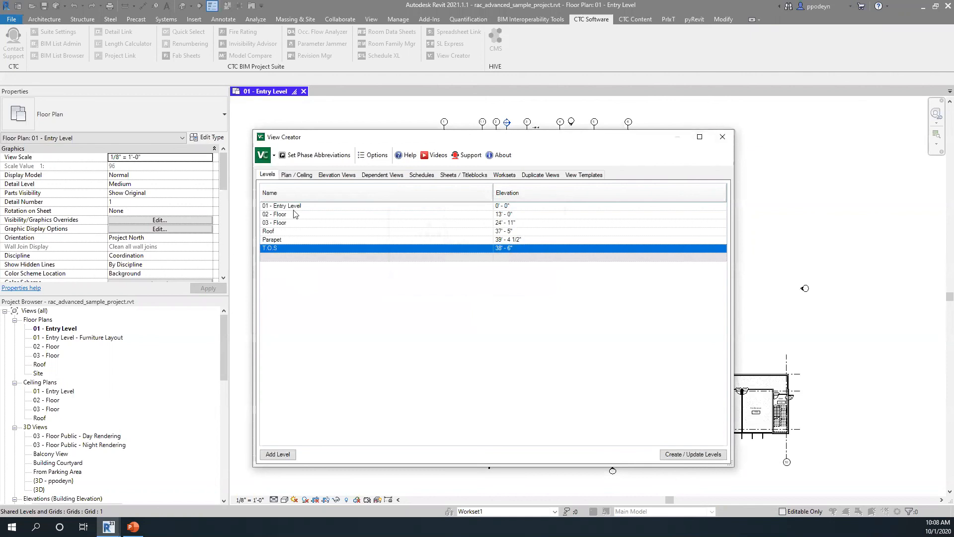
Close View Creator and examine the T.O.S level's name and elevation in the North elevation view
left_click(731, 140)
scroll(64, 414, "down", 2)
scroll(63, 414, "down", 1)
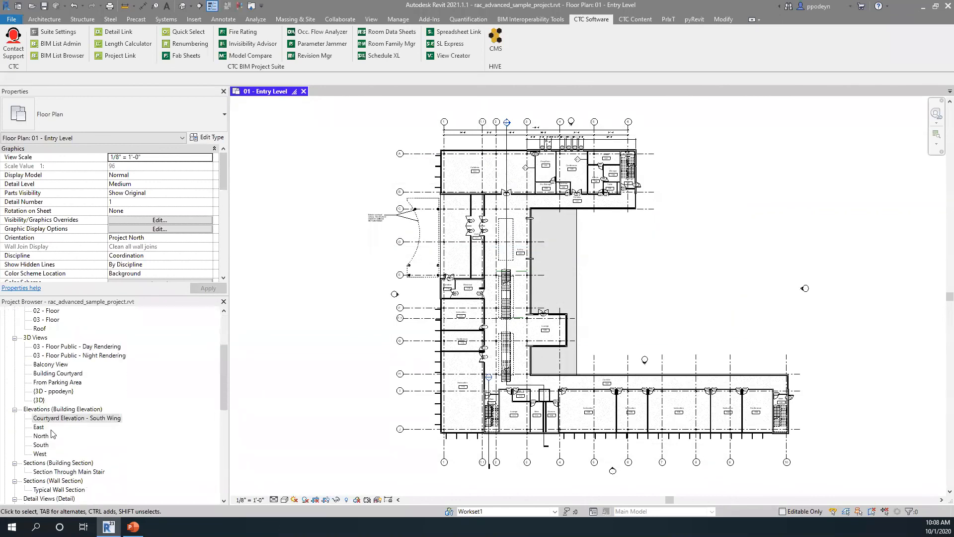
double_click(41, 437)
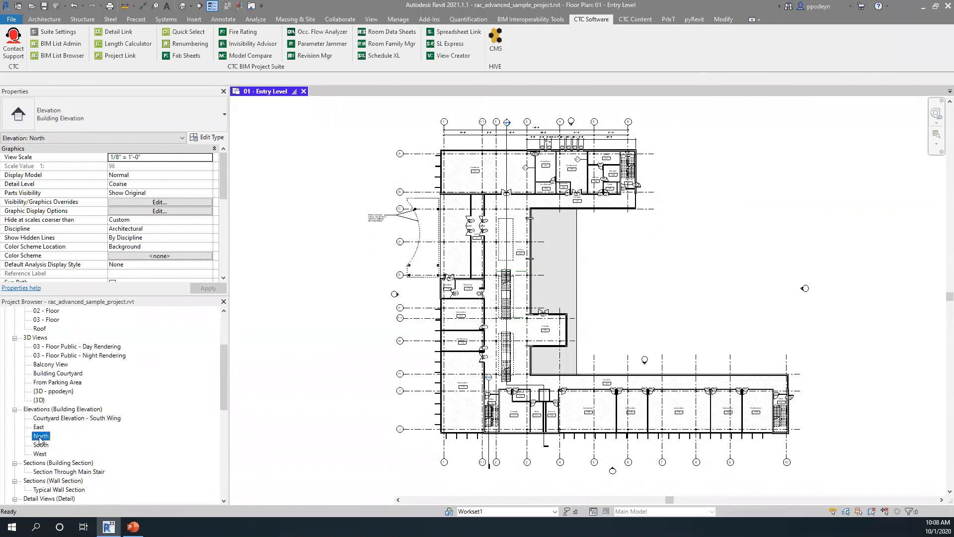
left_click(556, 176)
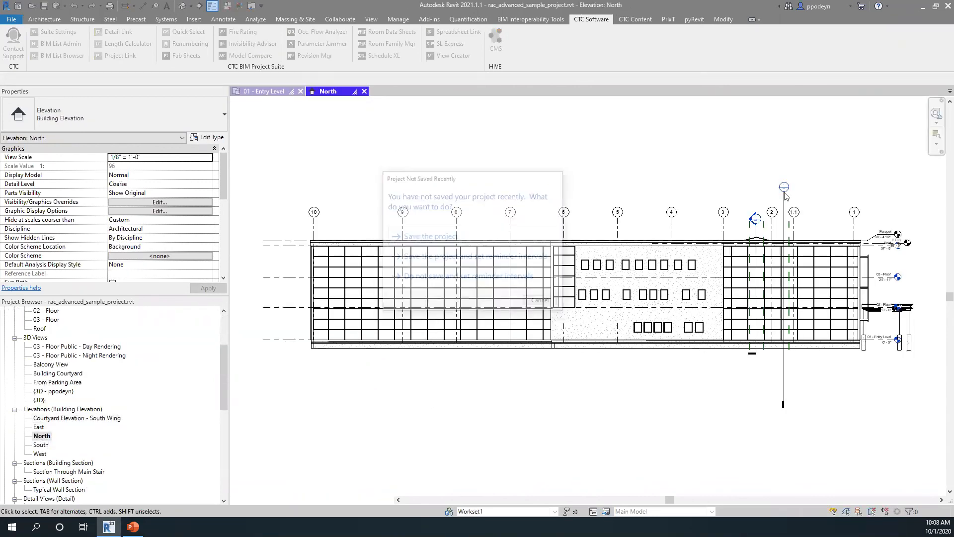
scroll(741, 233, "up", 5)
scroll(760, 230, "up", 2)
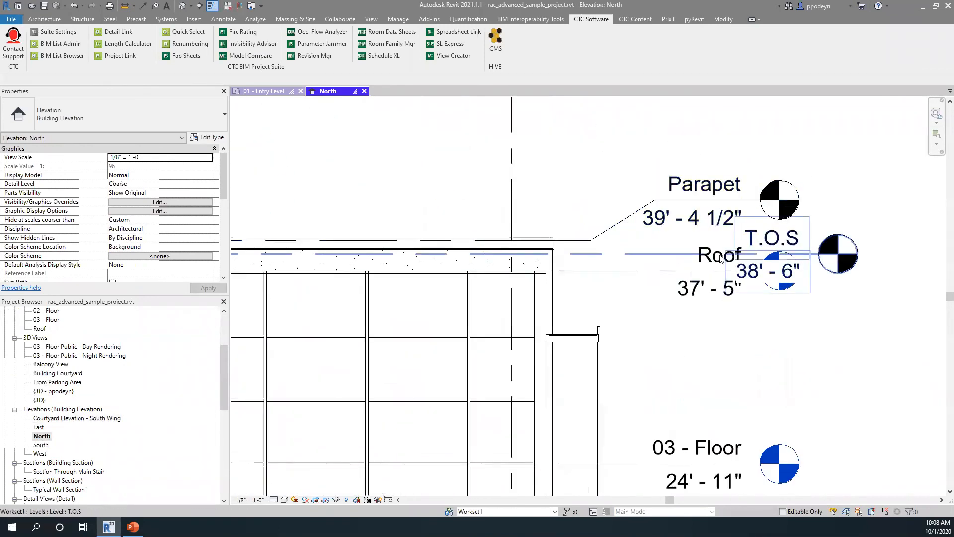
left_click(770, 238)
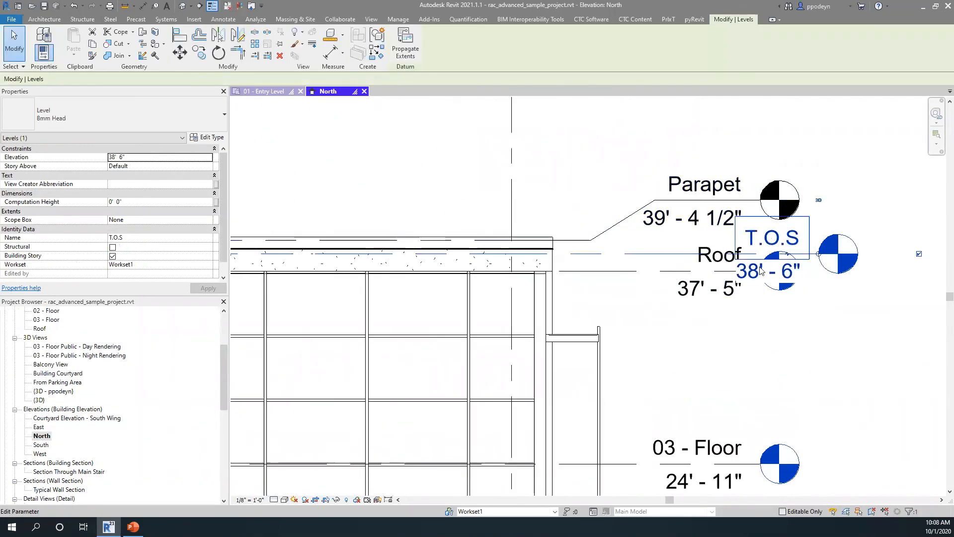
Check the 02 - Floor level's elevation in the North view, fit the view to the window and close it
scroll(747, 357, "down", 2)
scroll(685, 179, "down", 3, "ctrl")
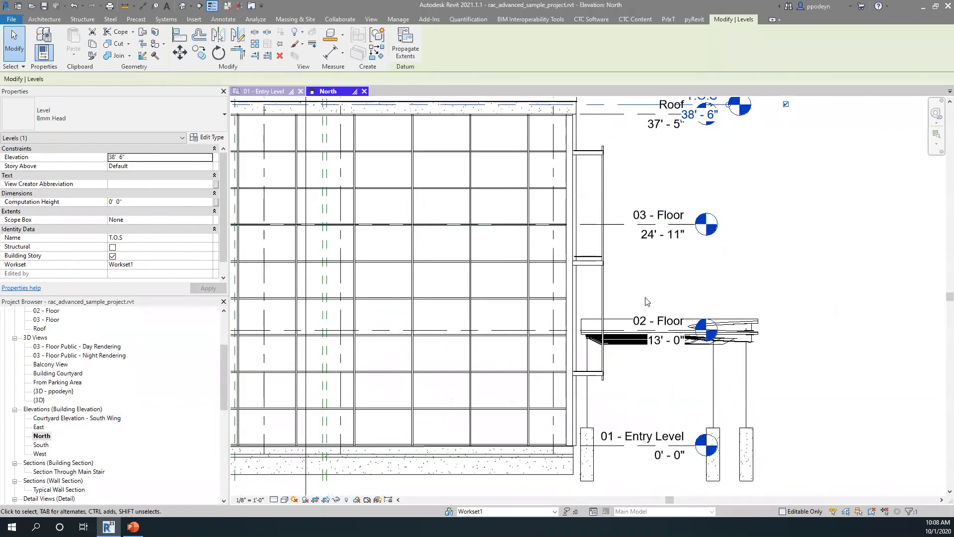
scroll(664, 359, "up", 1)
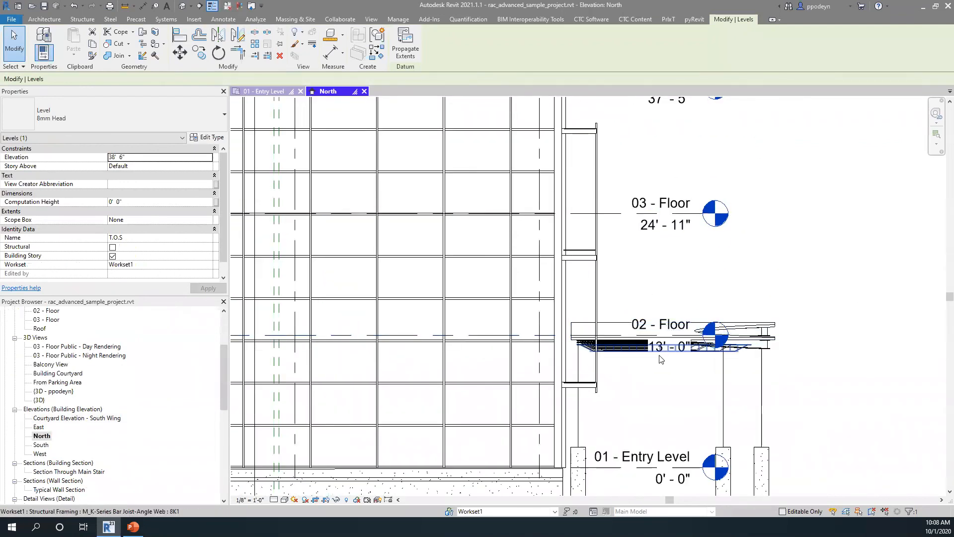
left_click(673, 283)
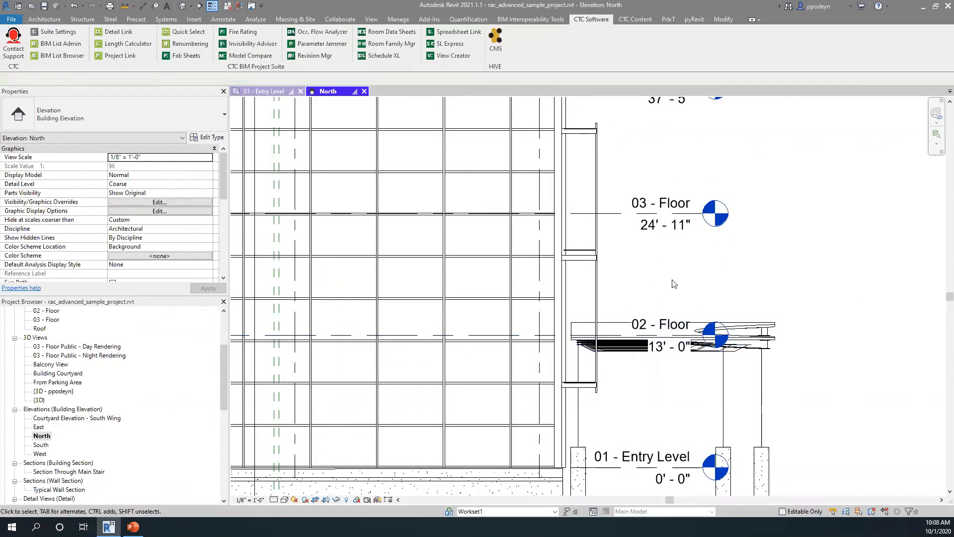
key("z")
key("f")
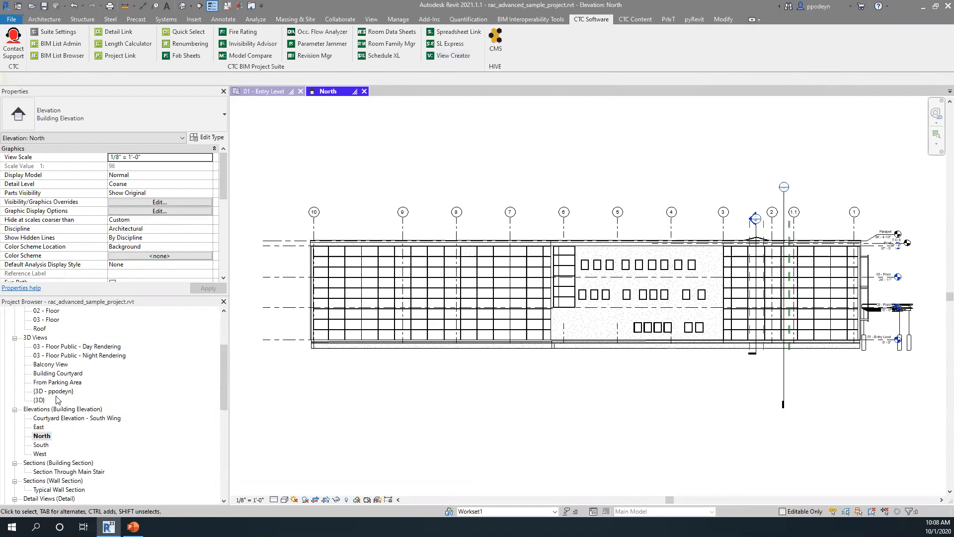
left_click(364, 91)
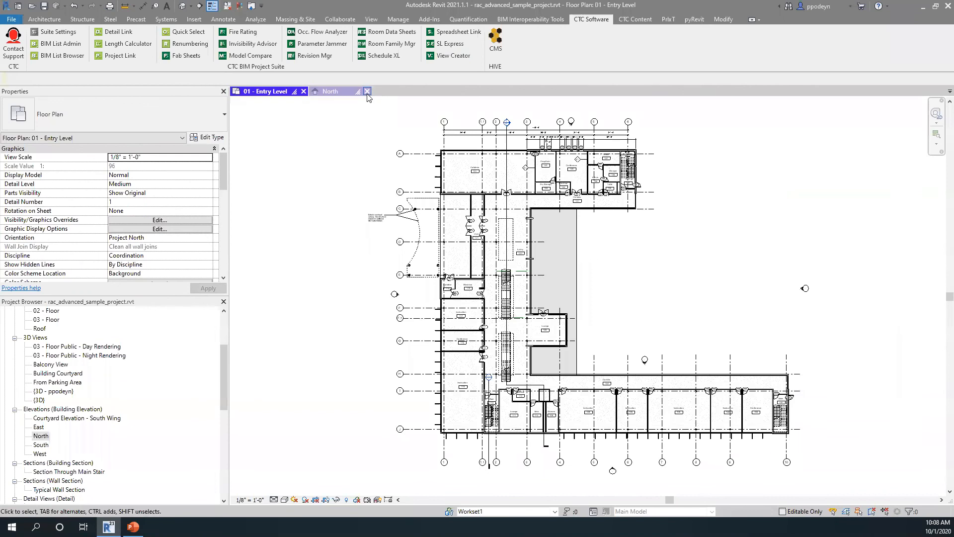
Reopen View Creator and choose the T.O.S level for plan view creation, with the abbreviation Top Of Steel
left_click(451, 55)
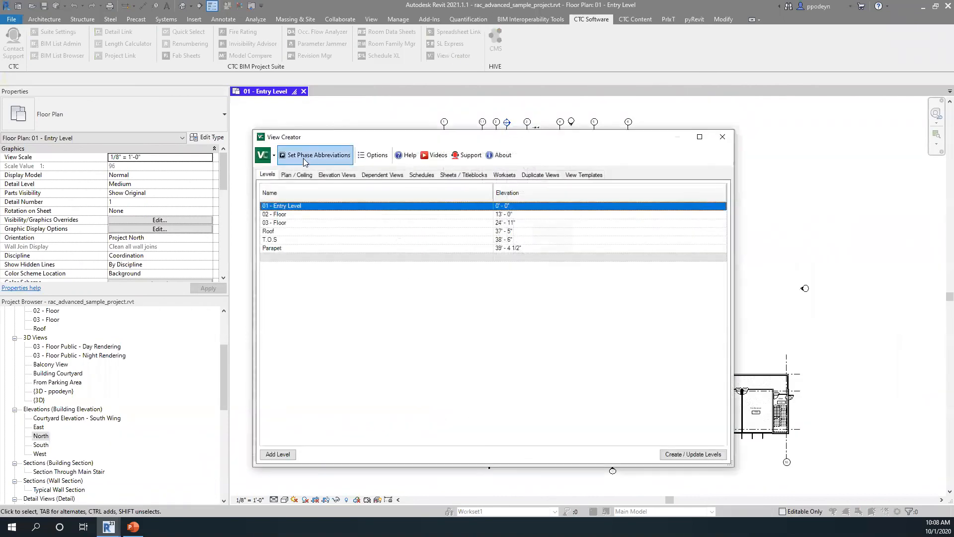
left_click(298, 174)
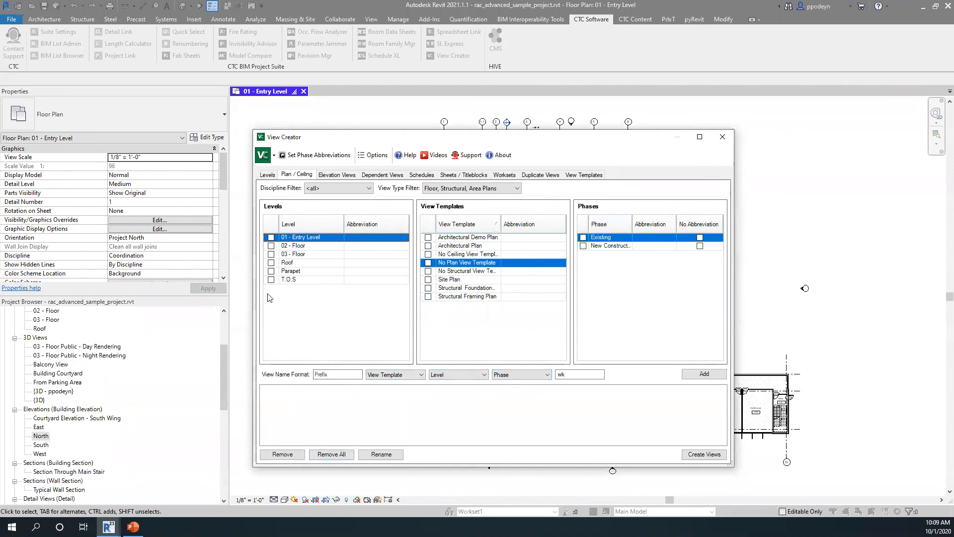
left_click(271, 280)
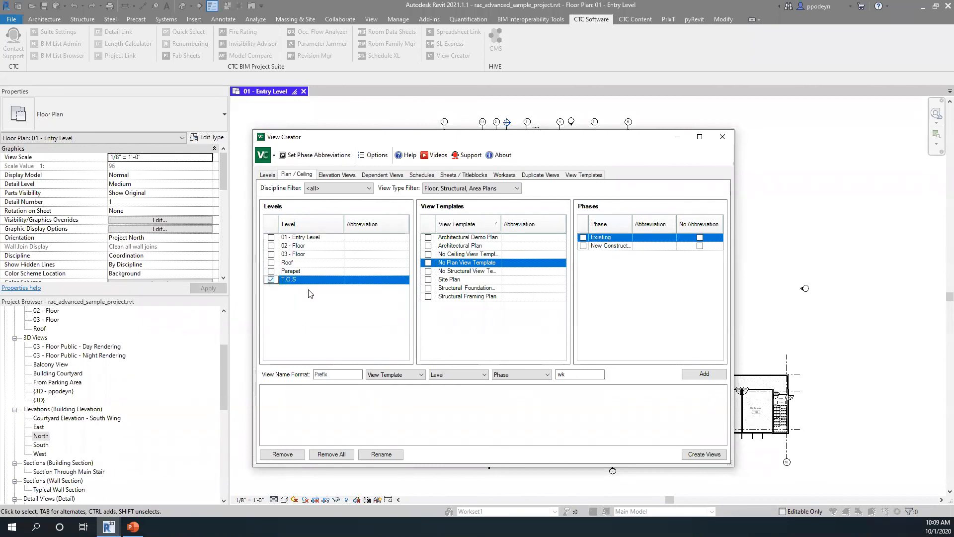
left_click(368, 279)
type("Top Of Steel")
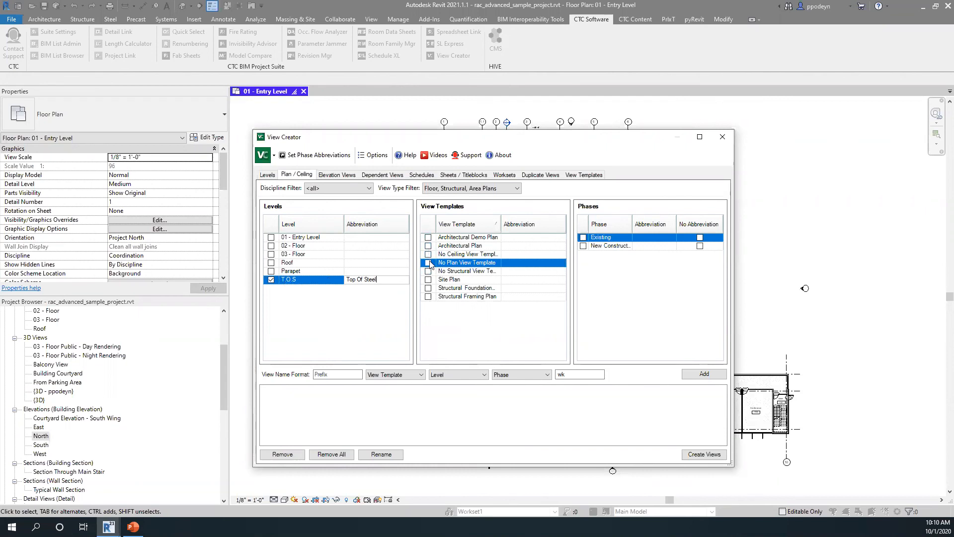
Include the No Structural View Template and No Plan View Template options for the T.O.S plan views
double_click(462, 271)
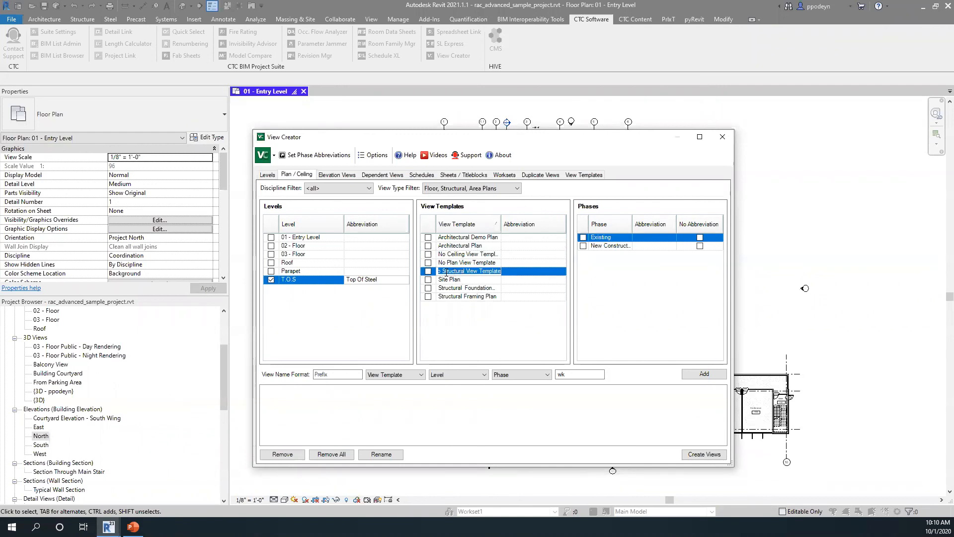
left_click(429, 272)
left_click(429, 262)
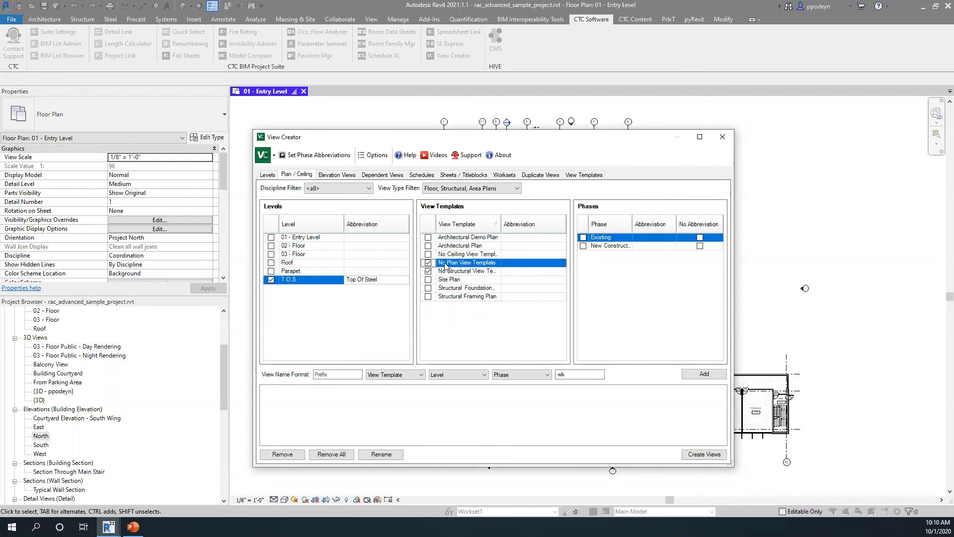
Set the abbreviations to Floor Plan for No Plan View Template and Structural Plan for No Structural View Template
left_click(520, 263)
type("FLoor")
key("BackSpace")
key("BackSpace")
key("BackSpace")
type("loor Plan")
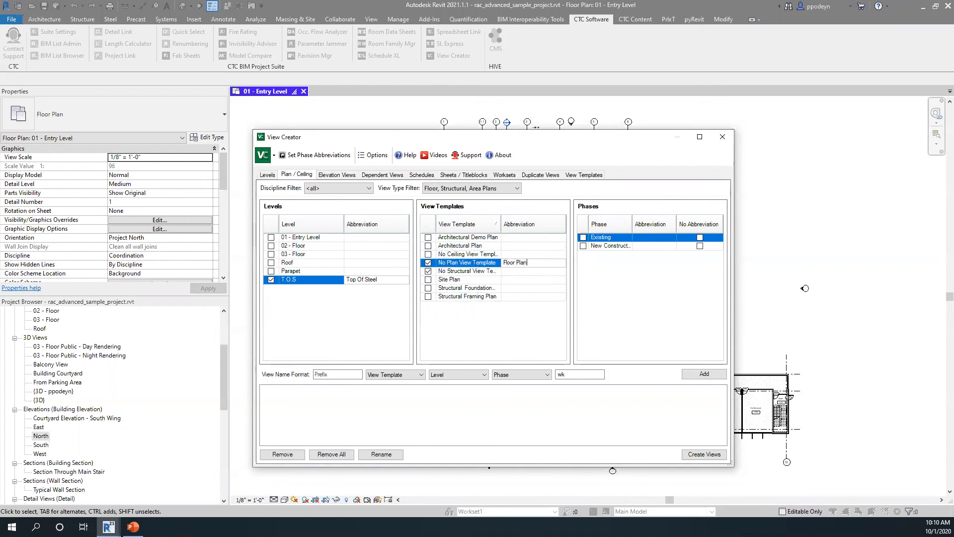
left_click(506, 271)
type("Structural Plan")
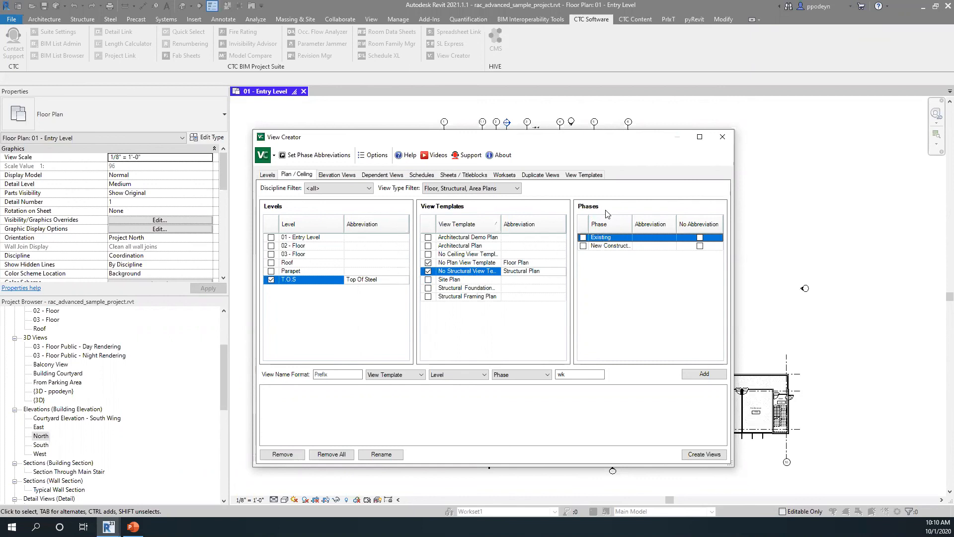
Include the New Construction phase with no abbreviation and the Existing phase with the abbreviation Ex
left_click(583, 245)
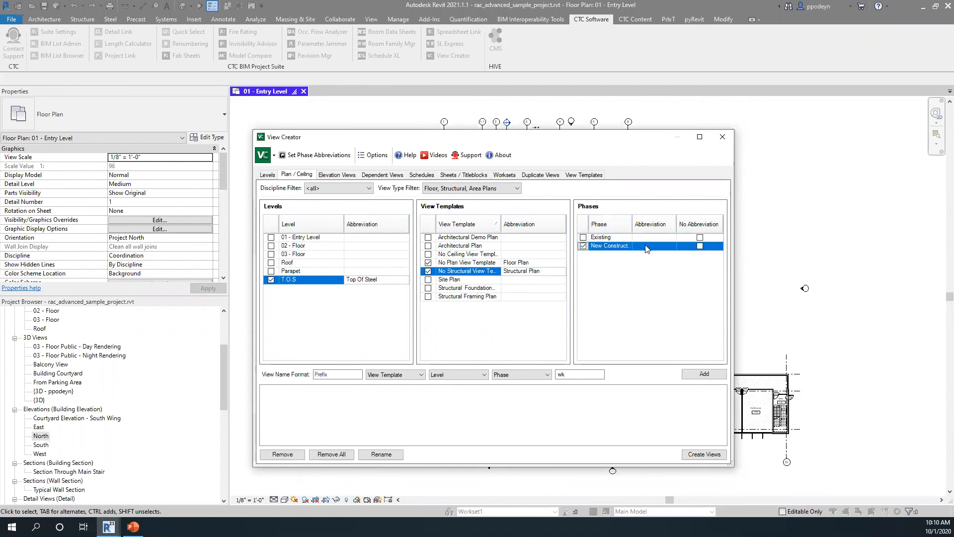
left_click(700, 246)
left_click(583, 238)
left_click(650, 237)
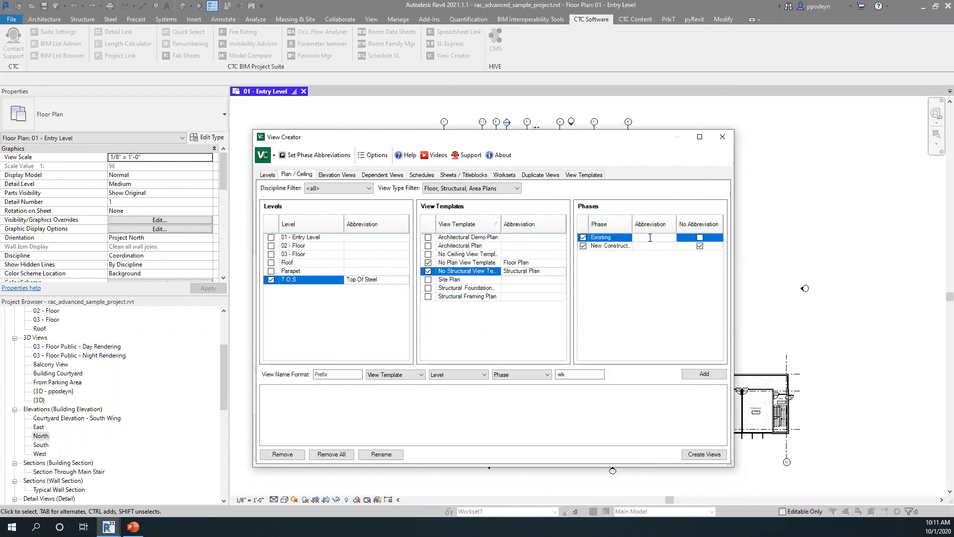
type("Existing")
key("BackSpace")
key("BackSpace")
key("BackSpace")
key("BackSpace")
key("BackSpace")
key("BackSpace")
Set the view name format to Level, View Template, Phase without a suffix, and add the resulting views to the list
left_click(322, 373)
left_click(398, 375)
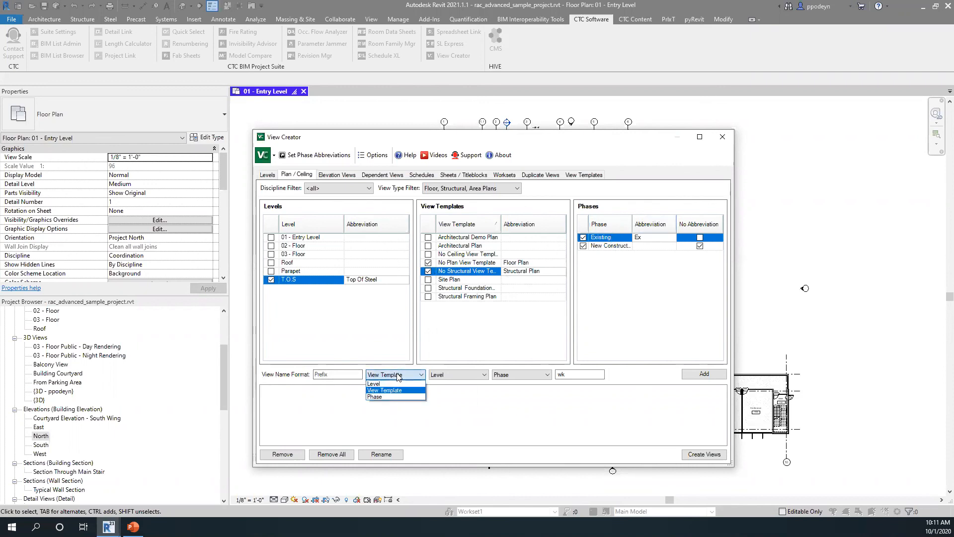
left_click(374, 383)
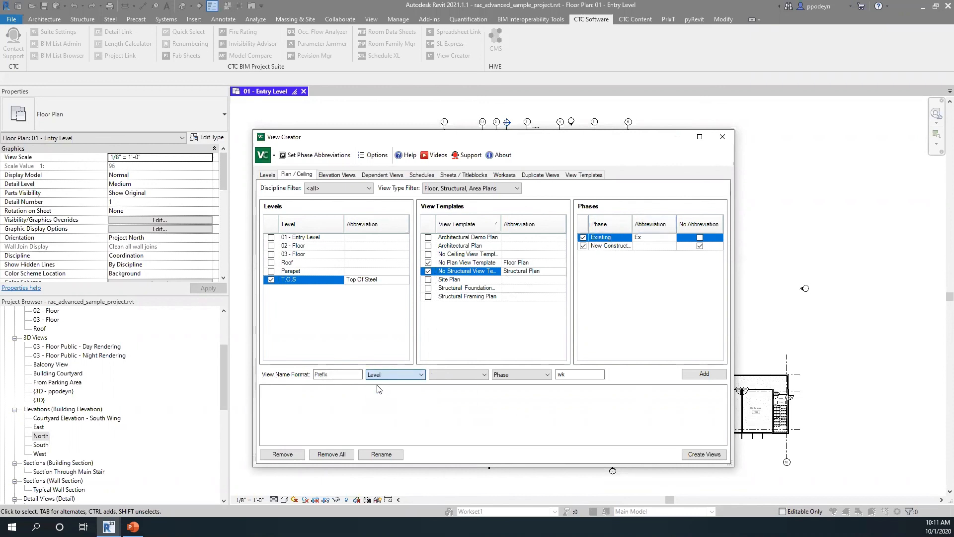
left_click(455, 376)
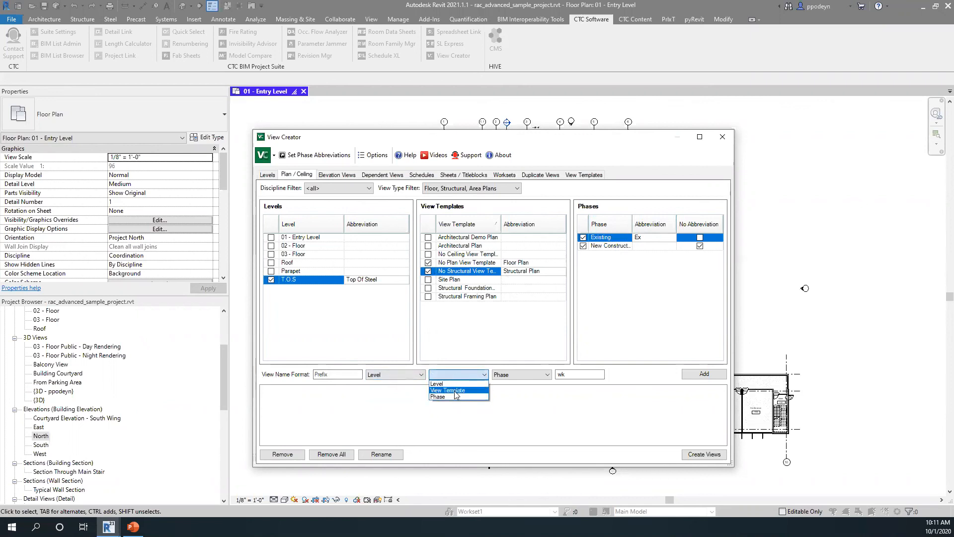
left_click(456, 391)
key("Tab")
key("Tab")
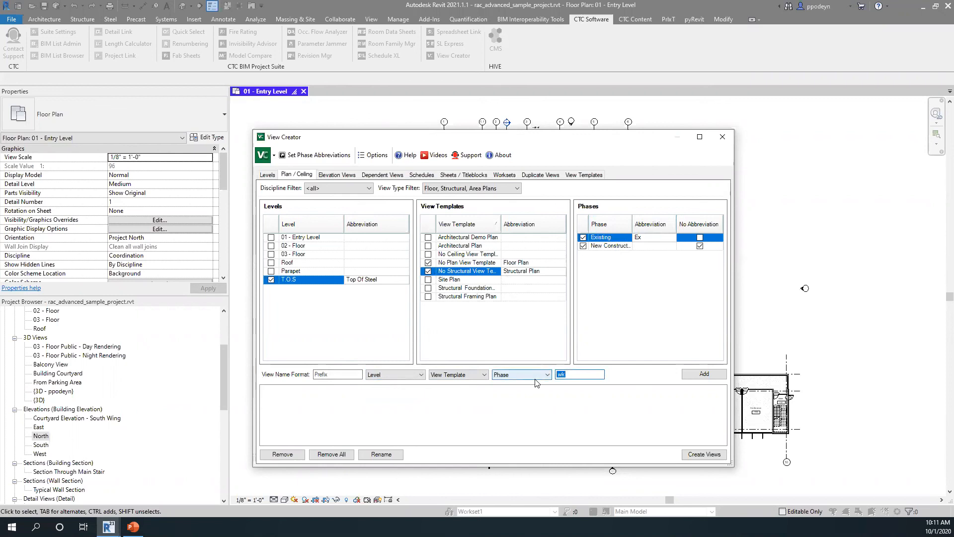
key("BackSpace")
left_click(695, 375)
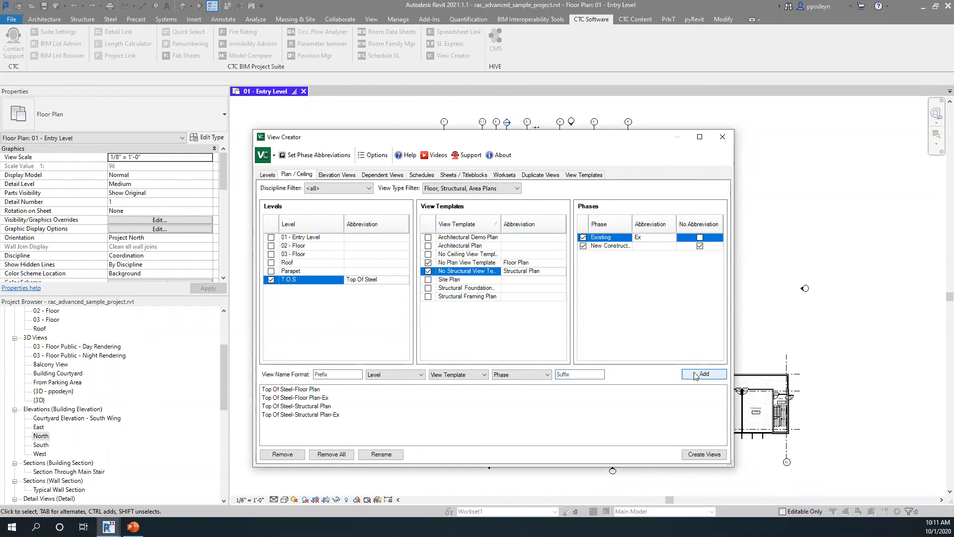
Review the pending Top Of Steel floor and structural plan names, comparing them with the phase abbreviations
left_click(276, 390)
left_click(276, 398)
left_click(277, 406)
left_click(278, 415)
left_click(278, 406)
left_click(277, 398)
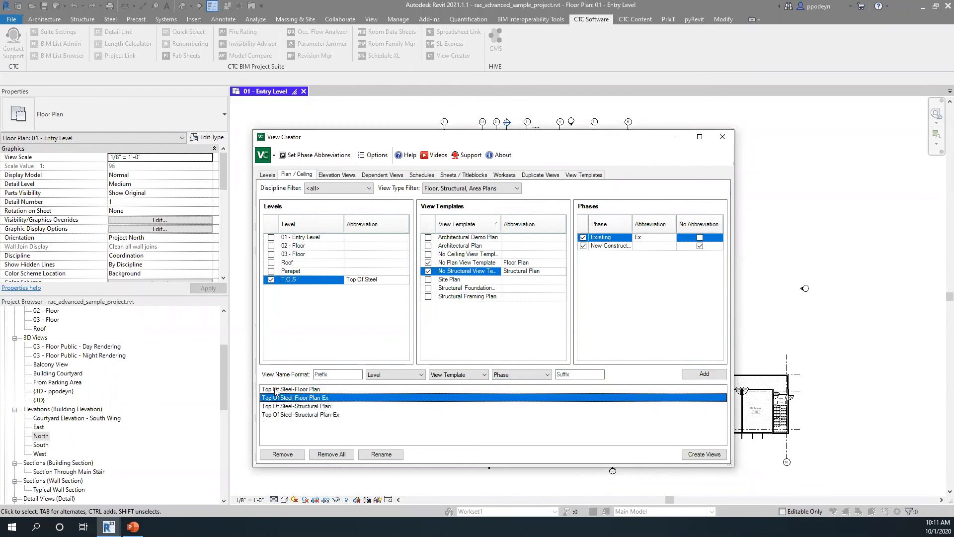
left_click(276, 390)
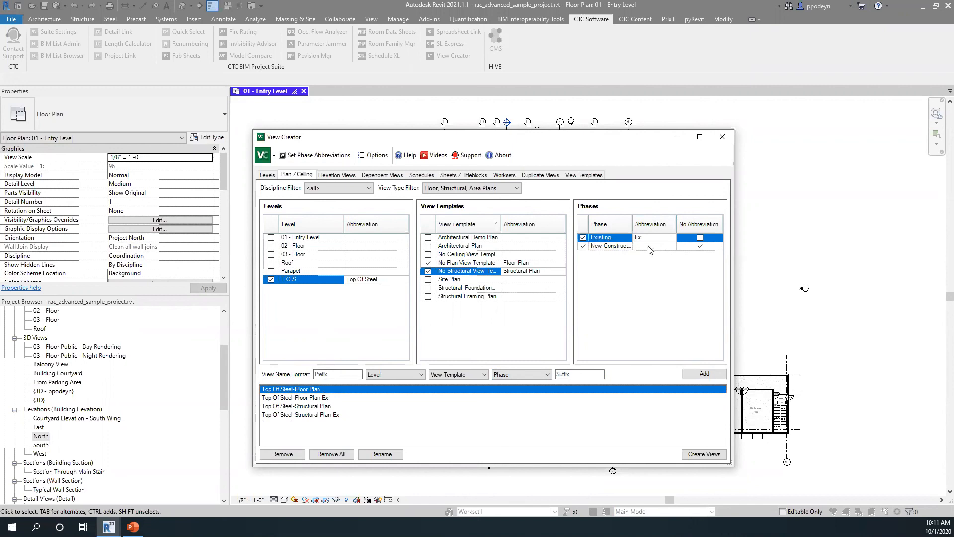
left_click(275, 398)
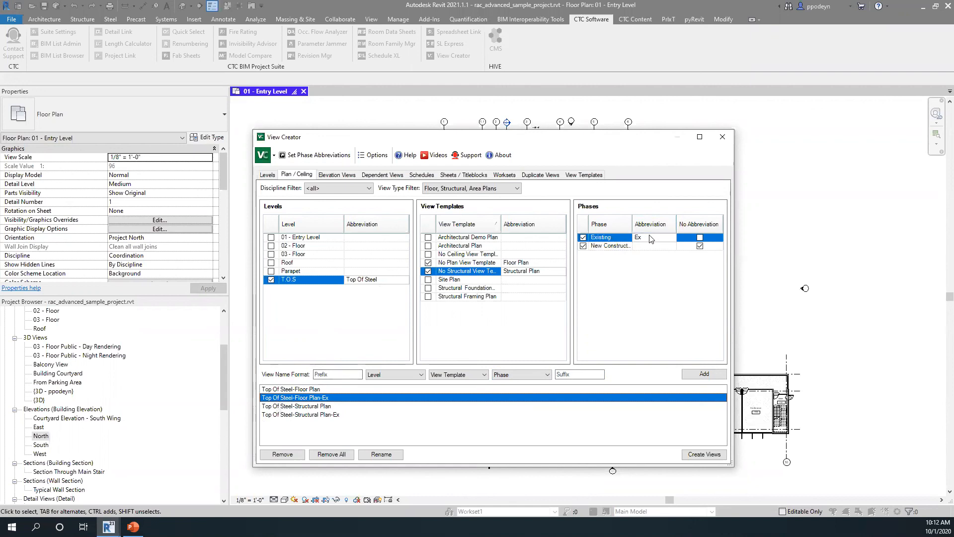
left_click(293, 406)
left_click(295, 415)
left_click(289, 406)
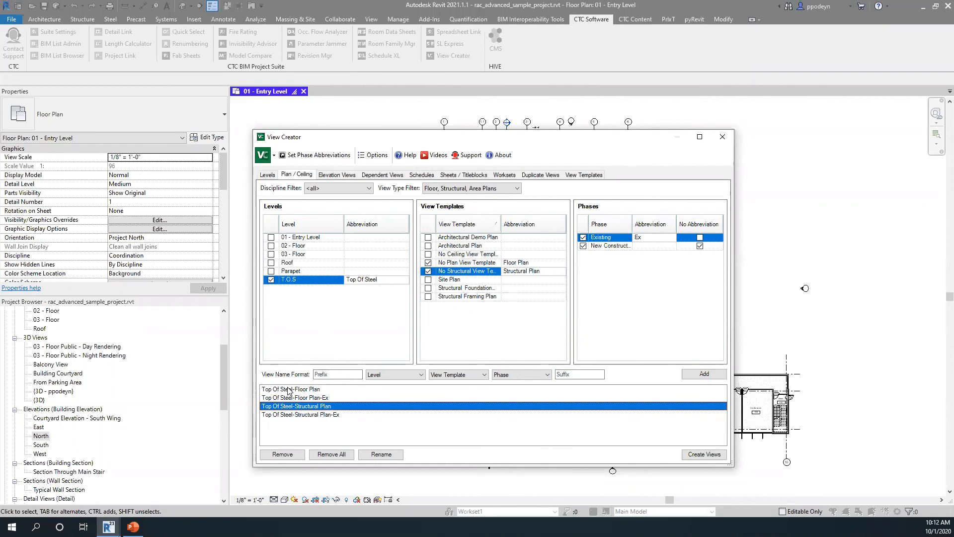
Rename the pending Top Of Steel floor plan without a phase suffix as Top Of Steel - Floor Plan
left_click(289, 389)
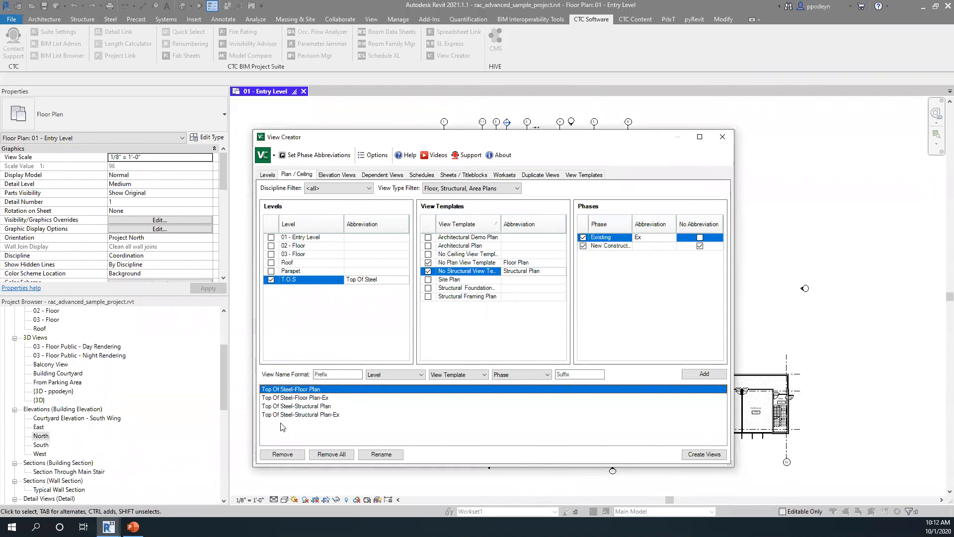
left_click(380, 454)
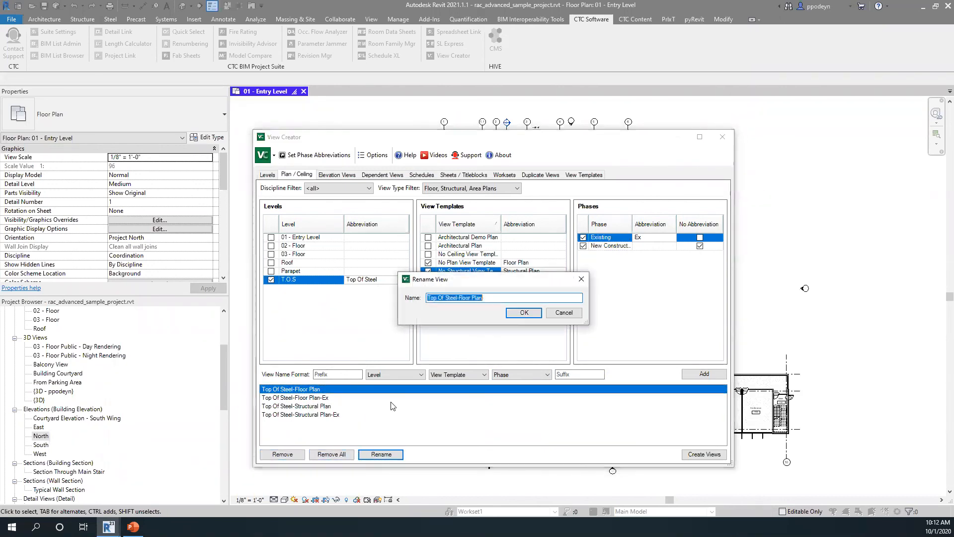
left_click(492, 298)
left_click(459, 299)
left_click(523, 313)
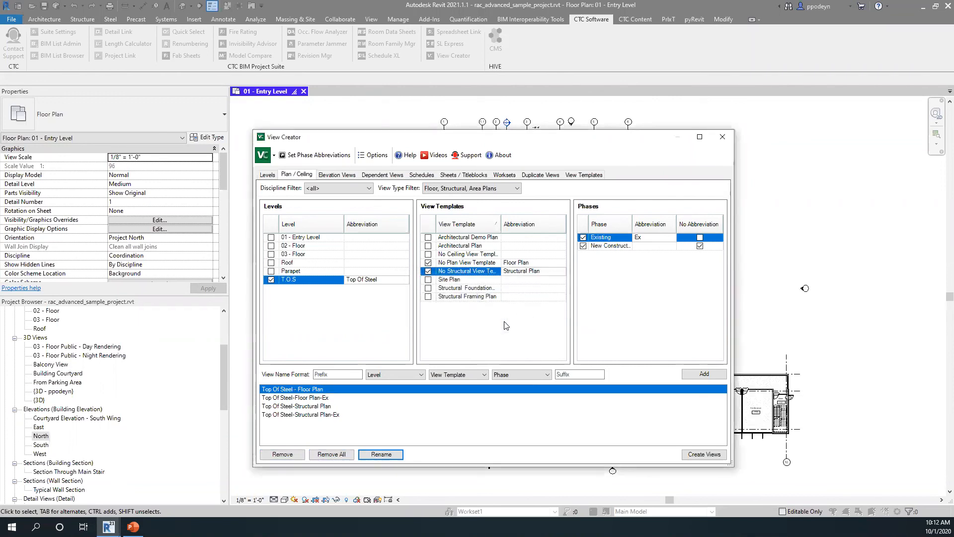
Rename the pending existing-phase floor plan as Top Of Steel - Floor Plan-Ex
left_click(301, 400)
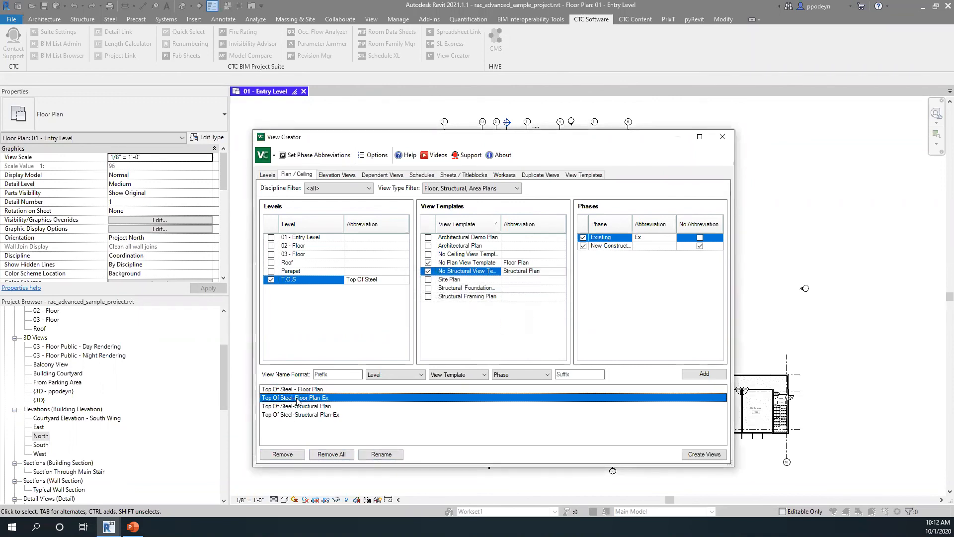
left_click(386, 454)
left_click(457, 298)
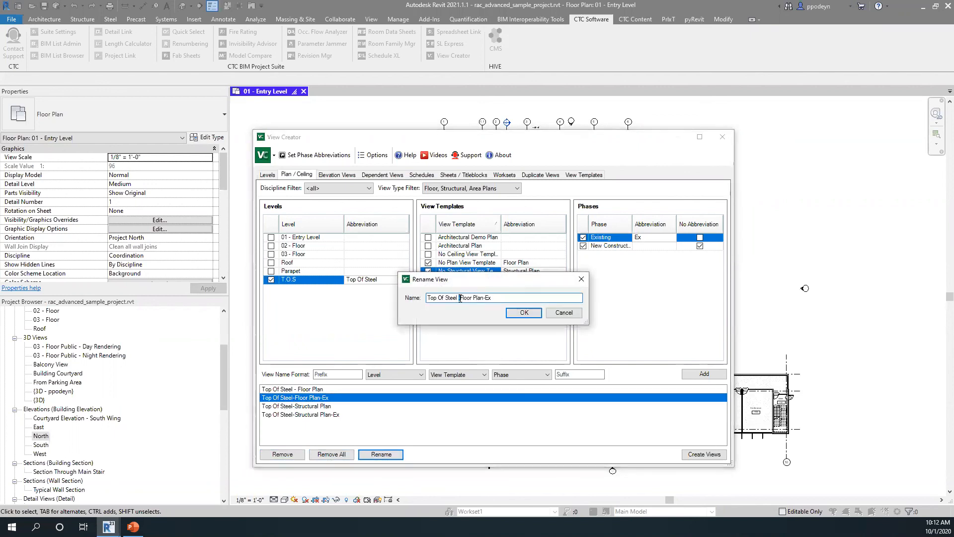
type("-")
key("Delete")
left_click(519, 313)
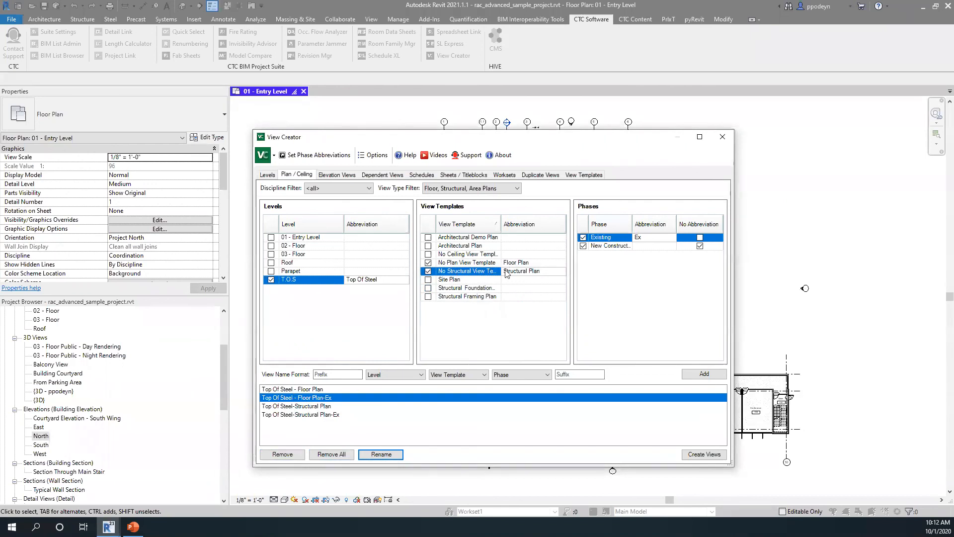
Clear the pending view list and add a space after the Top Of Steel abbreviation and before the Floor Plan and Structural Plan abbreviations
left_click(328, 454)
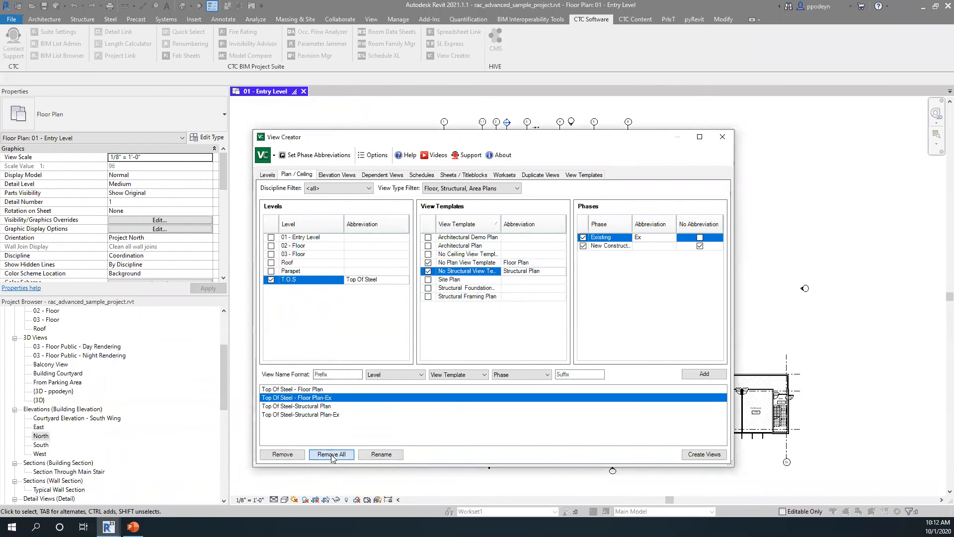
left_click(514, 323)
left_click(386, 279)
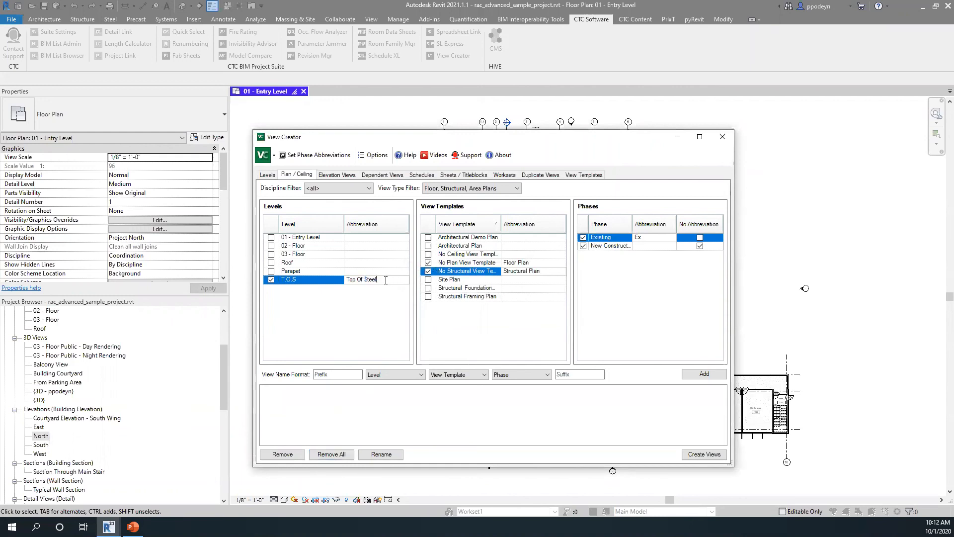
left_click(486, 321)
left_click(507, 263)
left_click(502, 264)
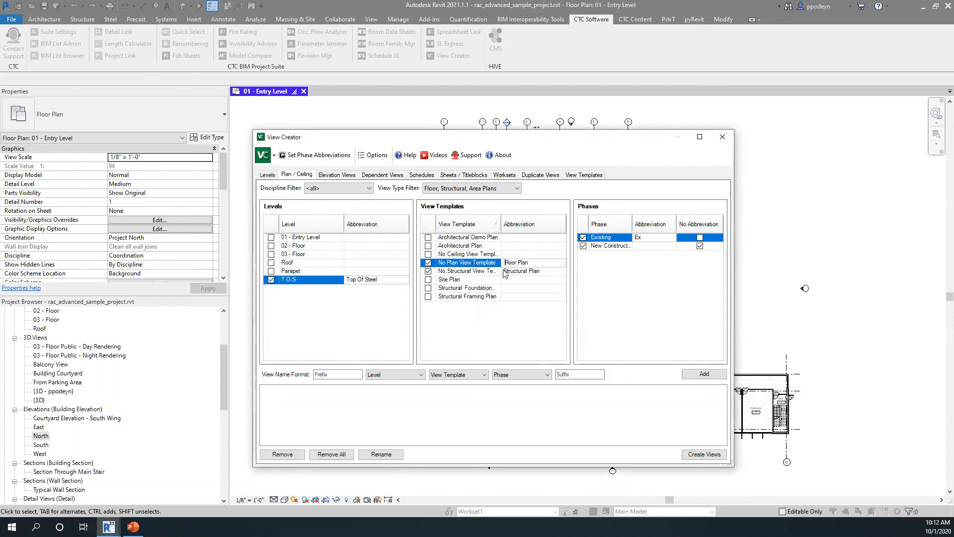
left_click(504, 270)
left_click(504, 270)
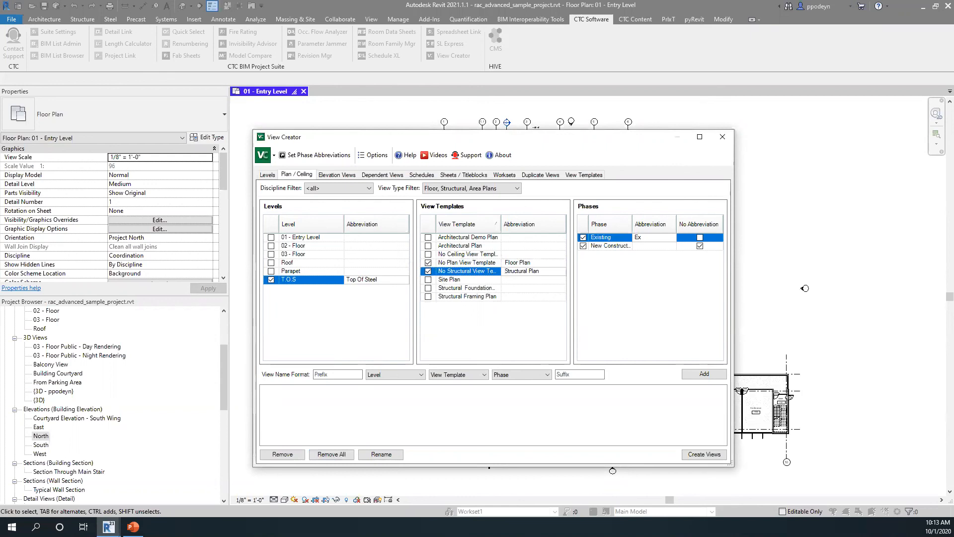
Add the Top Of Steel floor and structural plans to the list again and create the views
left_click(704, 374)
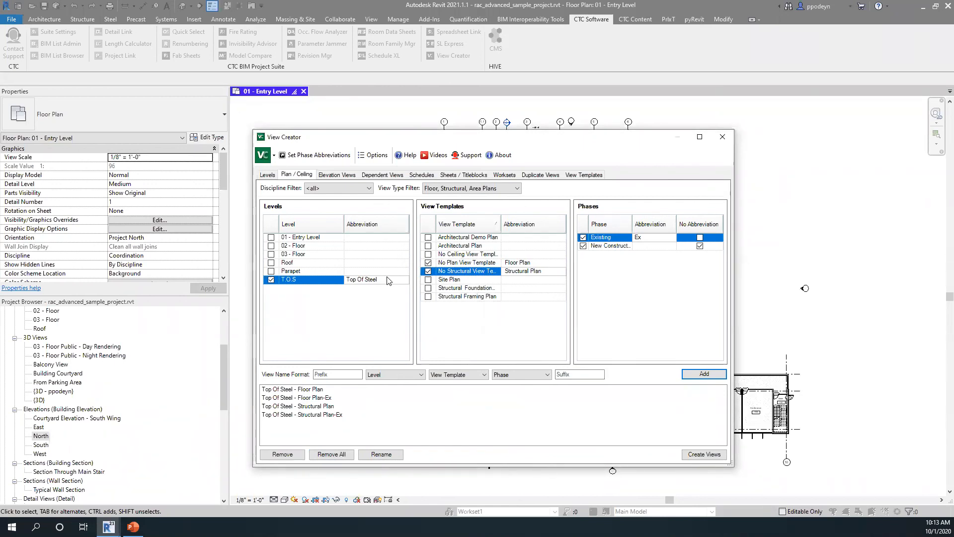
left_click(317, 321)
left_click(717, 455)
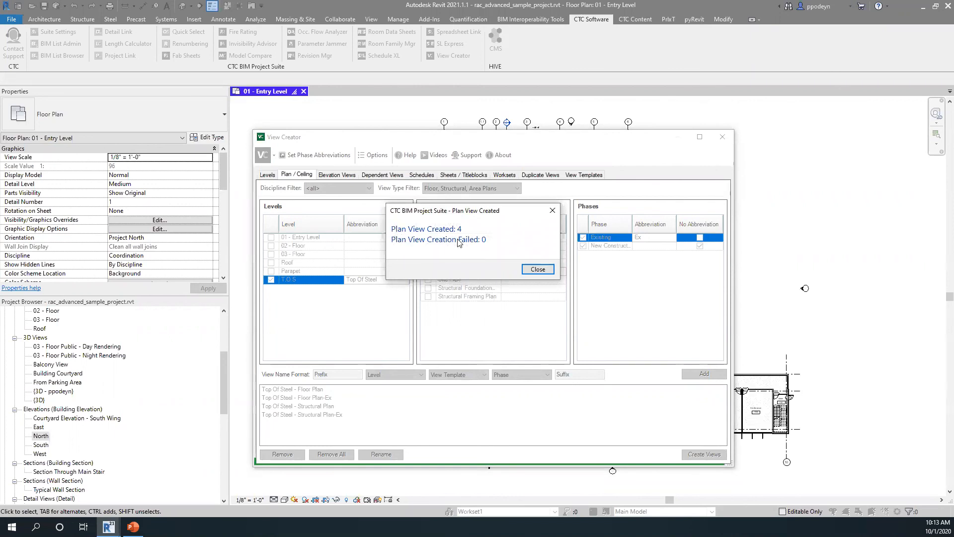
left_click(537, 270)
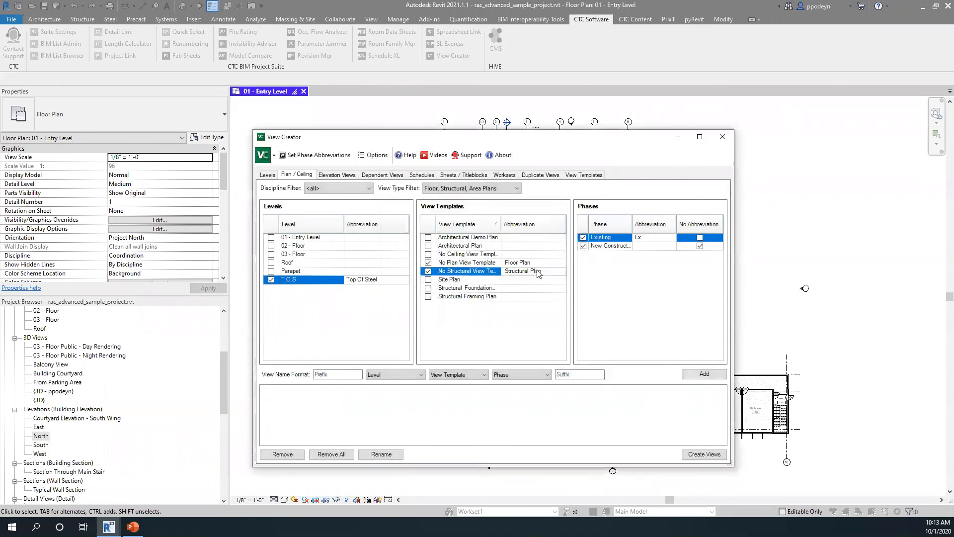
Close View Creator and examine the new Top Of Steel plans in the project's view list
left_click(722, 141)
scroll(83, 419, "up", 5)
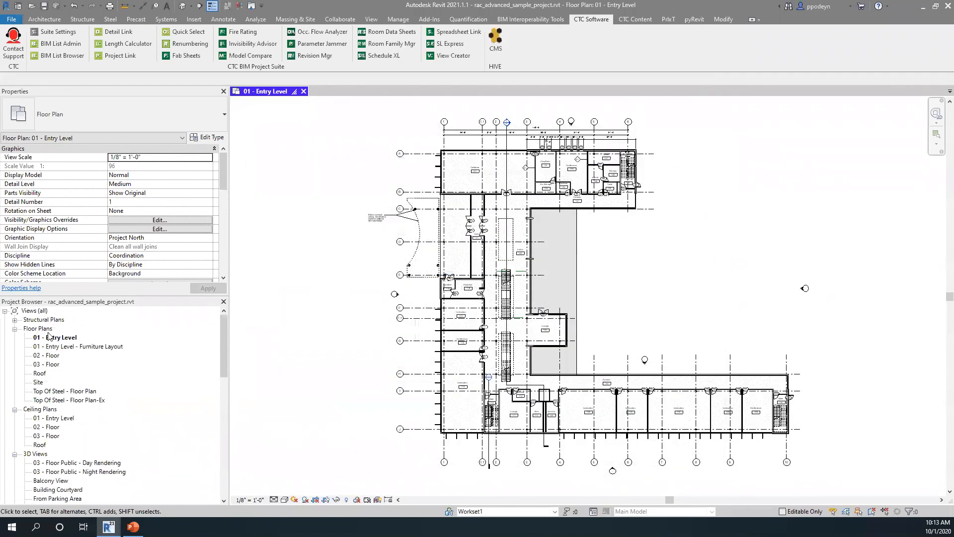
left_click(69, 400)
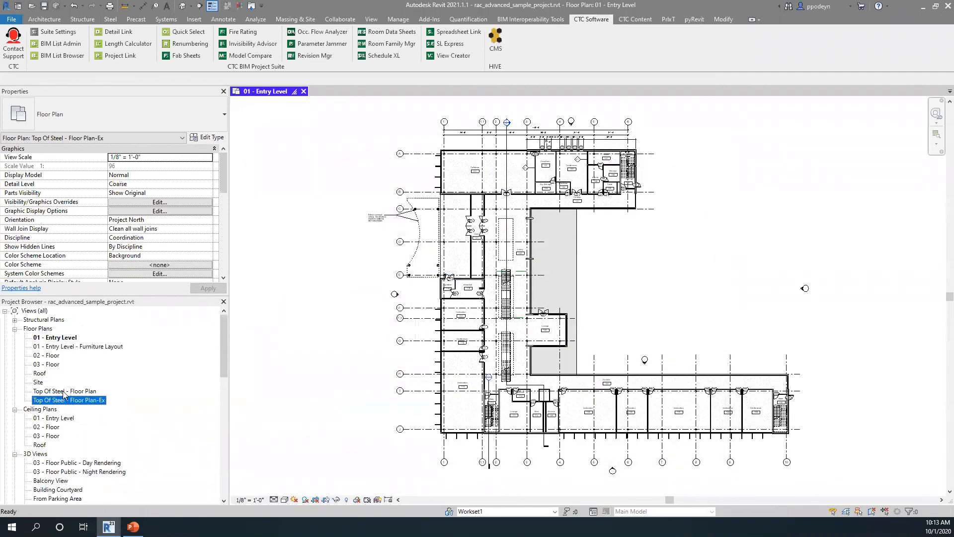
scroll(65, 405, "down", 1)
scroll(65, 405, "down", 3)
scroll(65, 405, "up", 3)
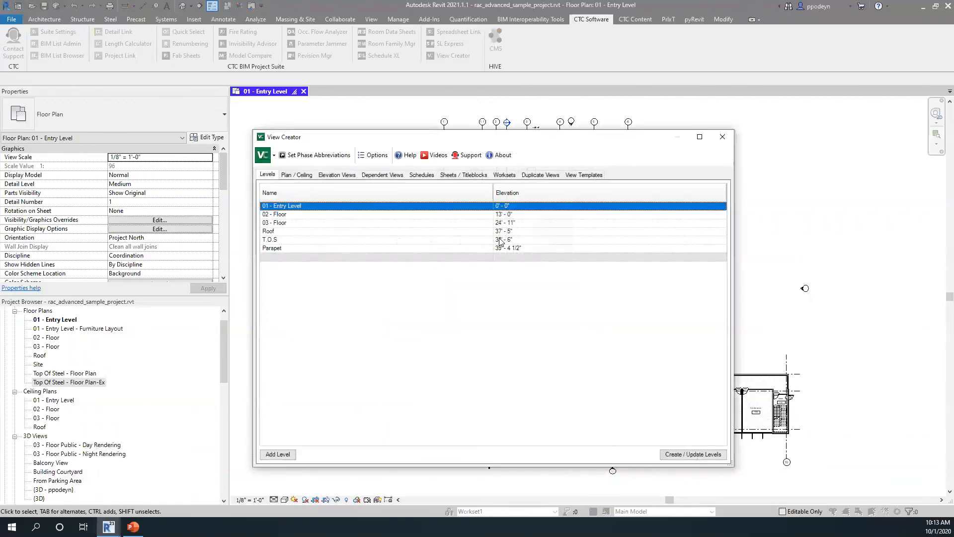
Reopen View Creator's plan and ceiling view settings and filter the view templates to Ceiling Plans
left_click(297, 174)
left_click(483, 188)
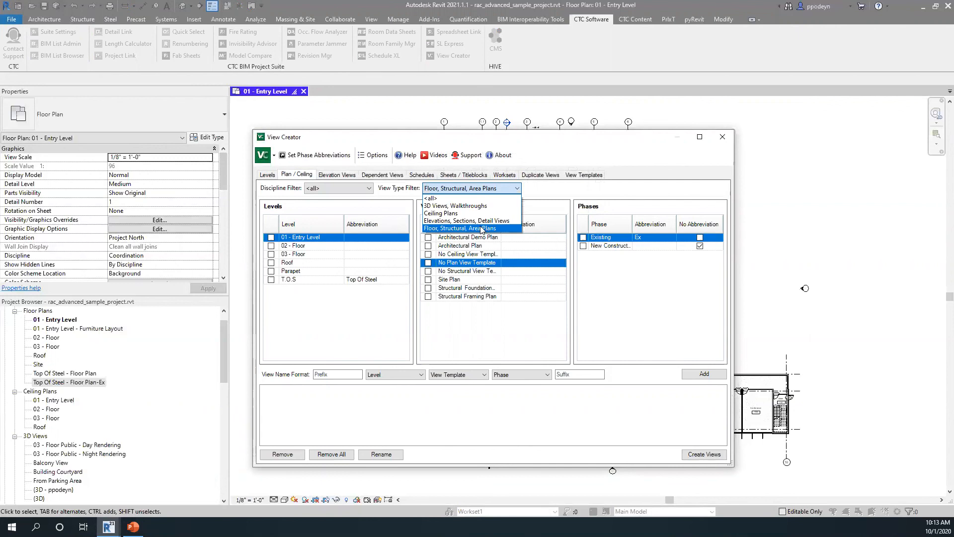
left_click(432, 213)
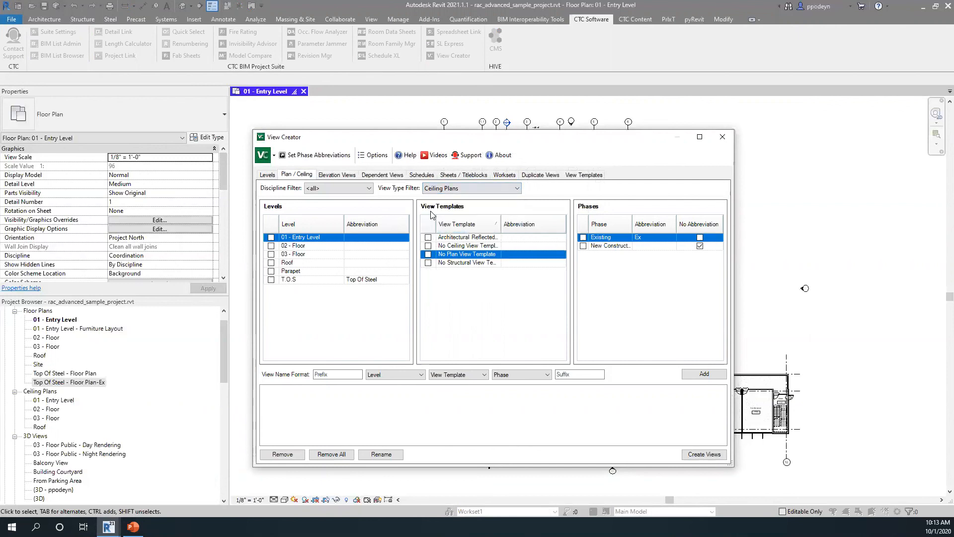
left_click(449, 189)
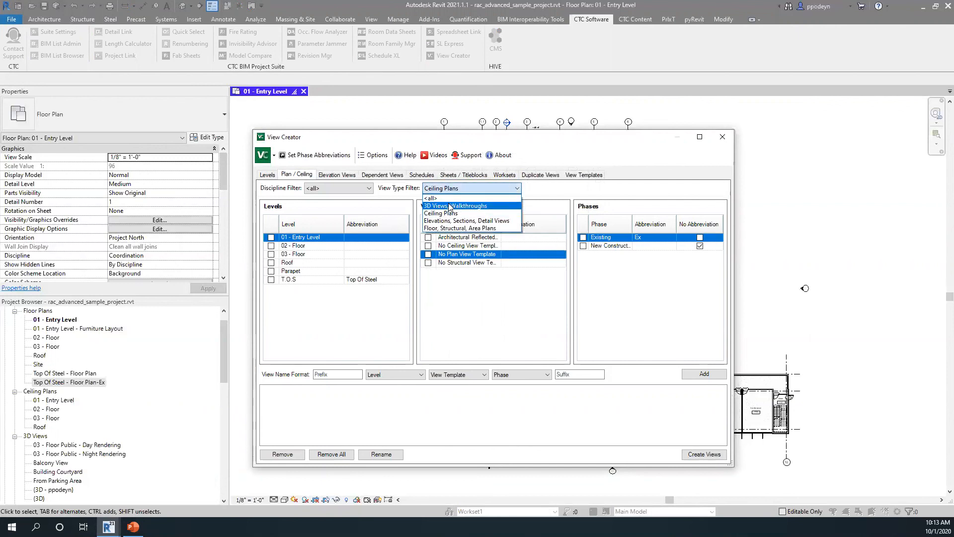
left_click(450, 214)
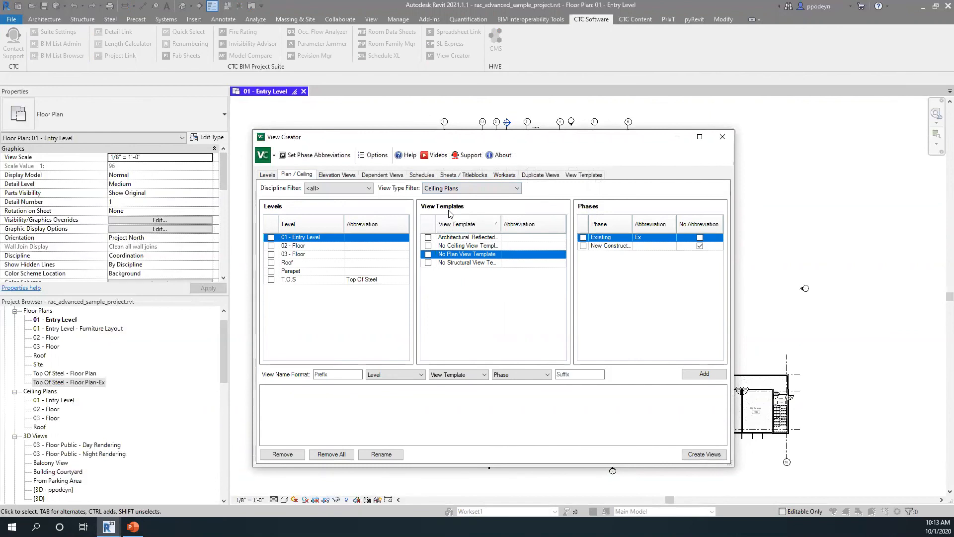
Include No Ceiling View Template and Architectural Reflected Ceiling Plan, and widen the template name column to show full names
left_click(427, 246)
left_click(427, 238)
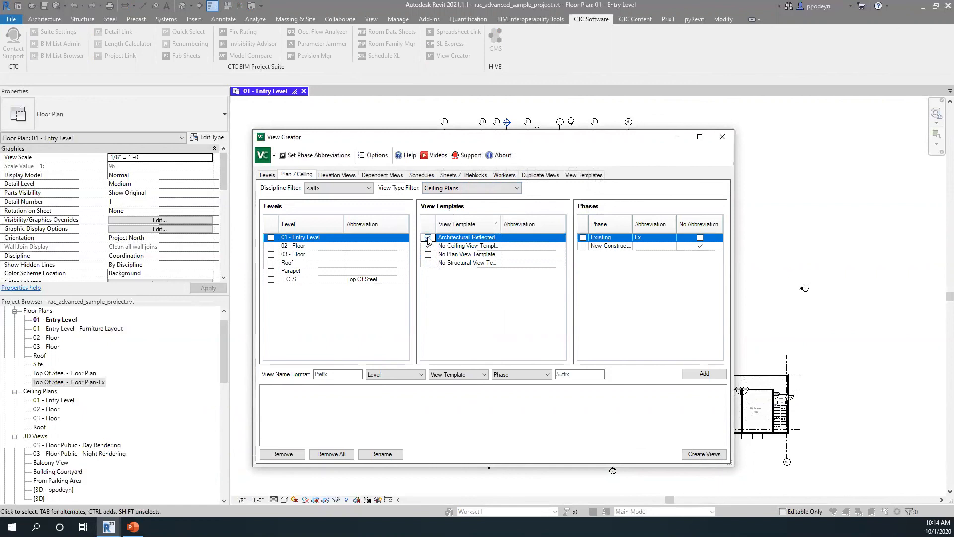
left_click(428, 238)
left_click_drag(501, 224, 549, 224)
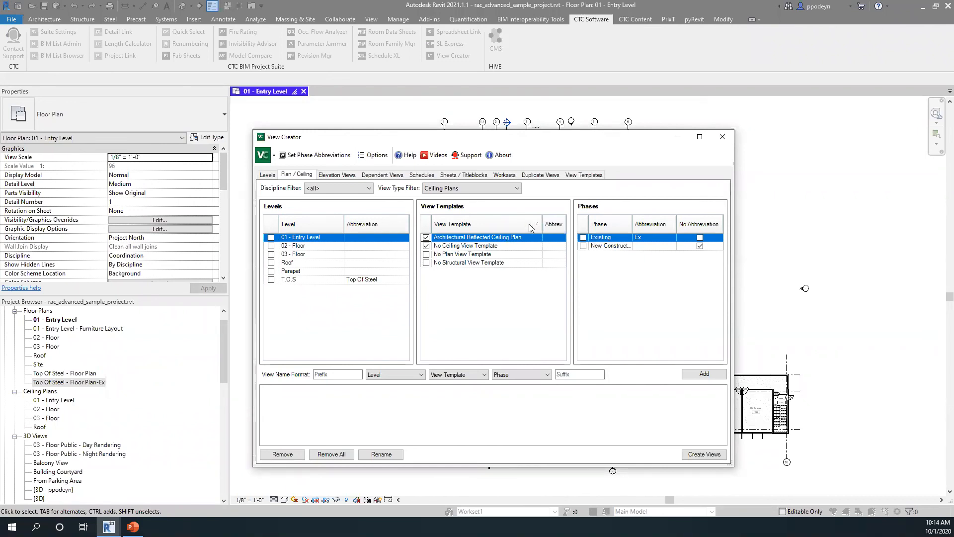
Review the view templates filtered by 3D Views, Walkthroughs and by Elevations, Sections, Detail Views
left_click(452, 188)
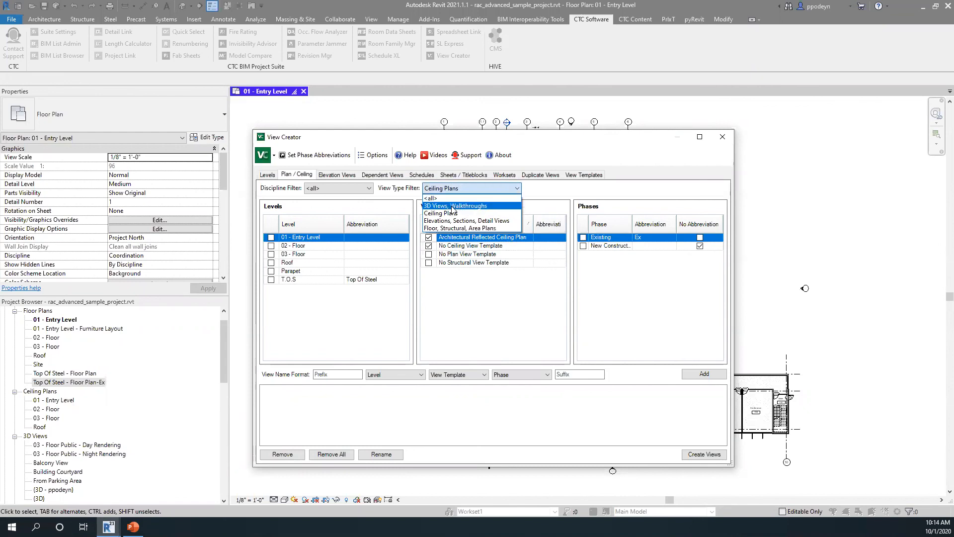
left_click(452, 206)
left_click(469, 188)
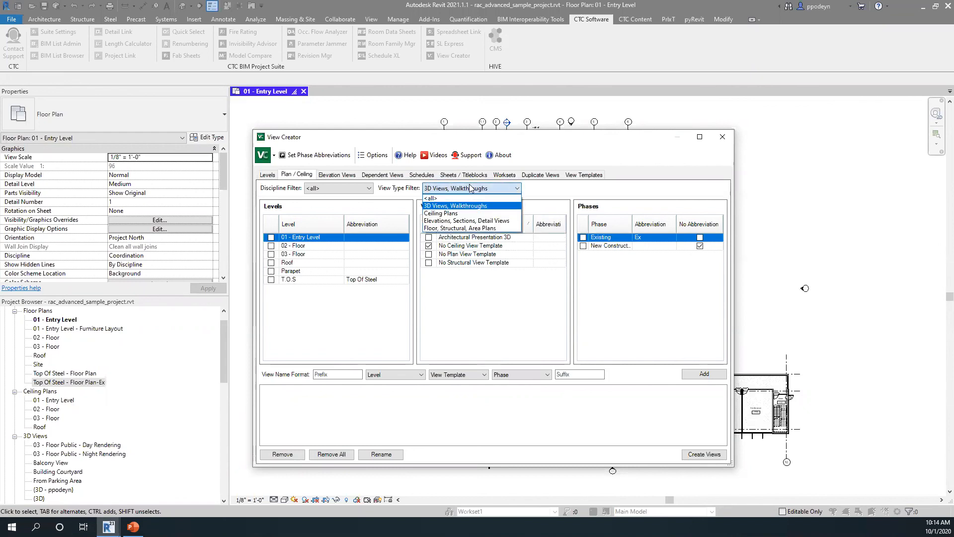
left_click(470, 243)
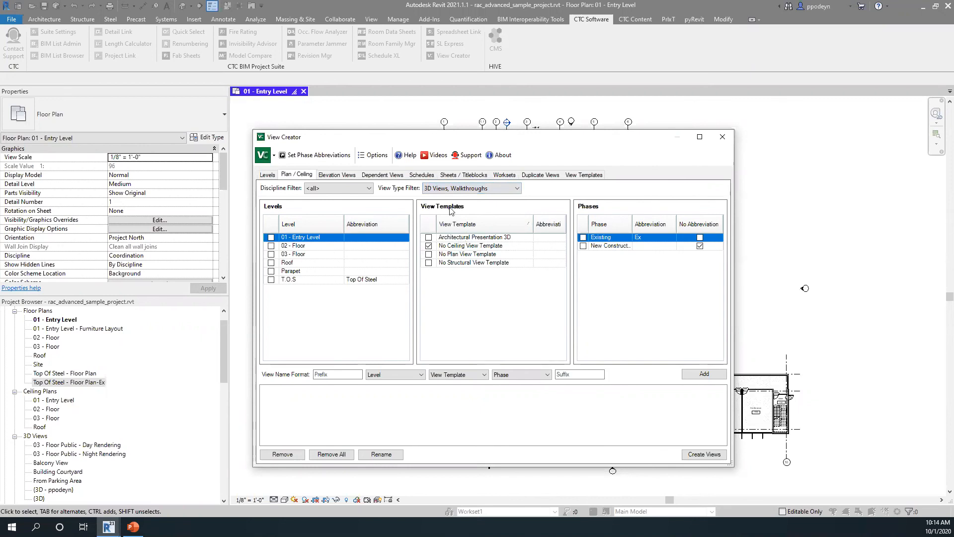
left_click(464, 191)
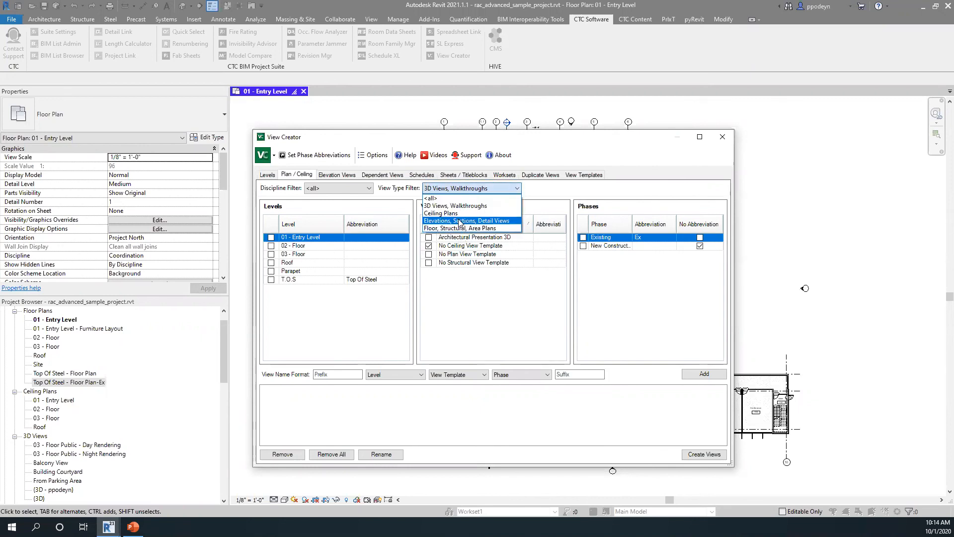
left_click(463, 235)
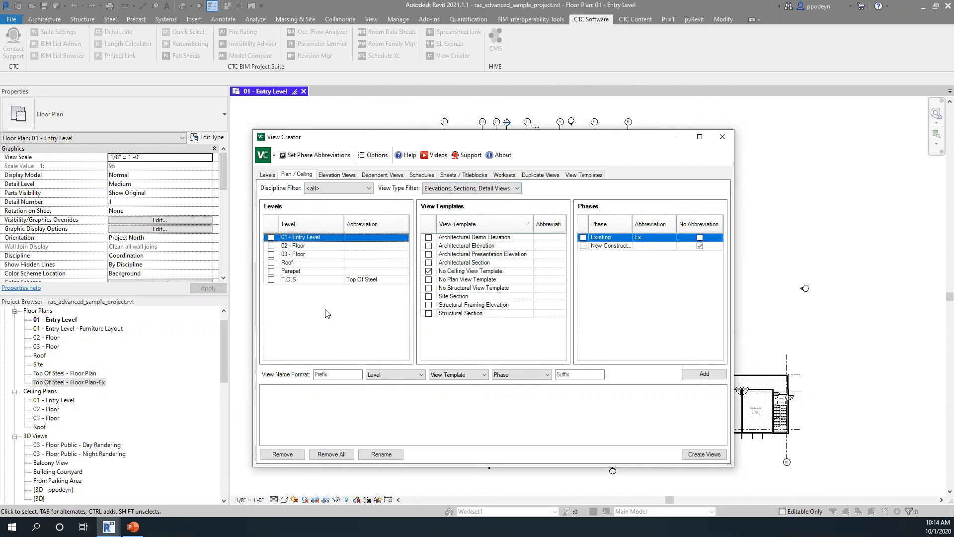
Create Existing-phase elevation views for North, East, West, South and Courtyard Elevation - South Wing
left_click(327, 175)
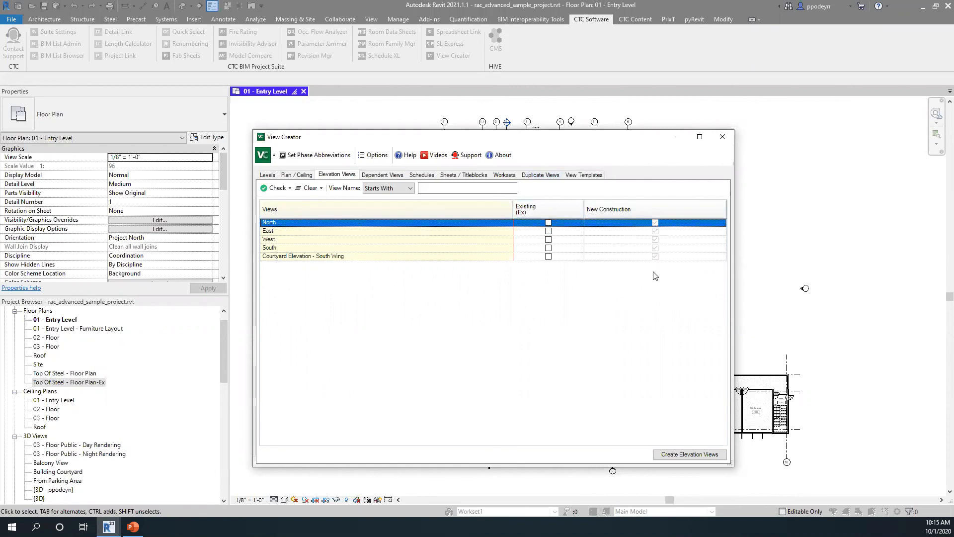
left_click(548, 222)
left_click(548, 230)
left_click(548, 239)
left_click(548, 248)
left_click(548, 256)
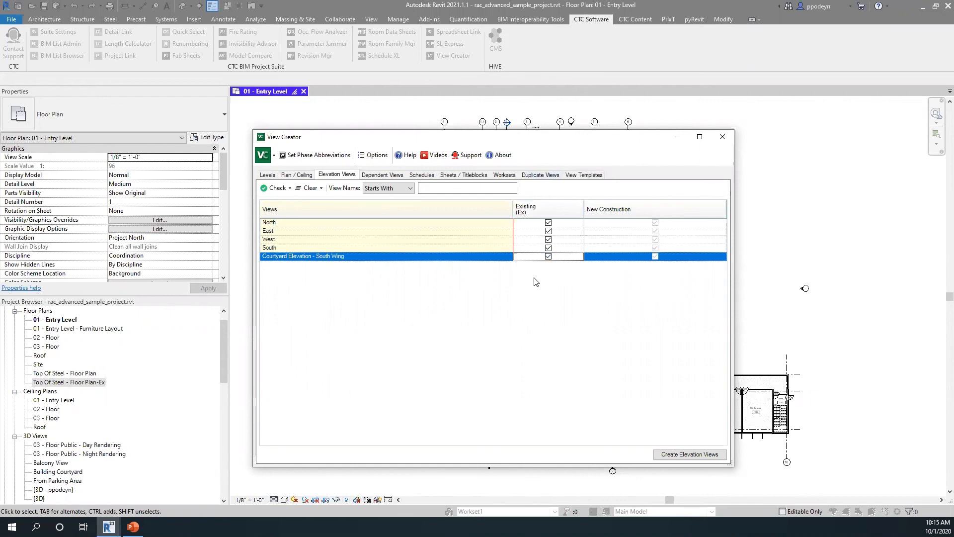
left_click(672, 455)
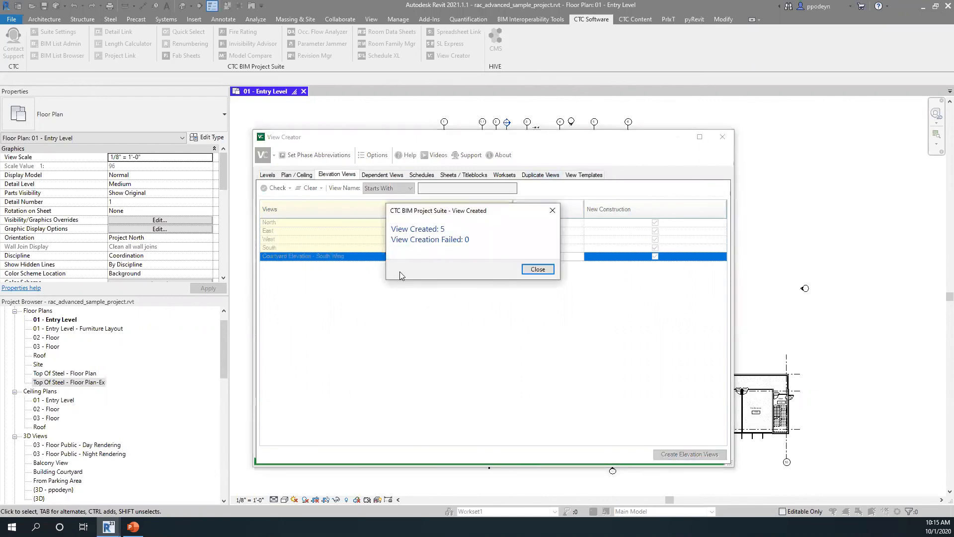
left_click(537, 270)
Close View Creator and examine the new elevations in the project's view list, checking the phase assigned to South-Ex
left_click(722, 137)
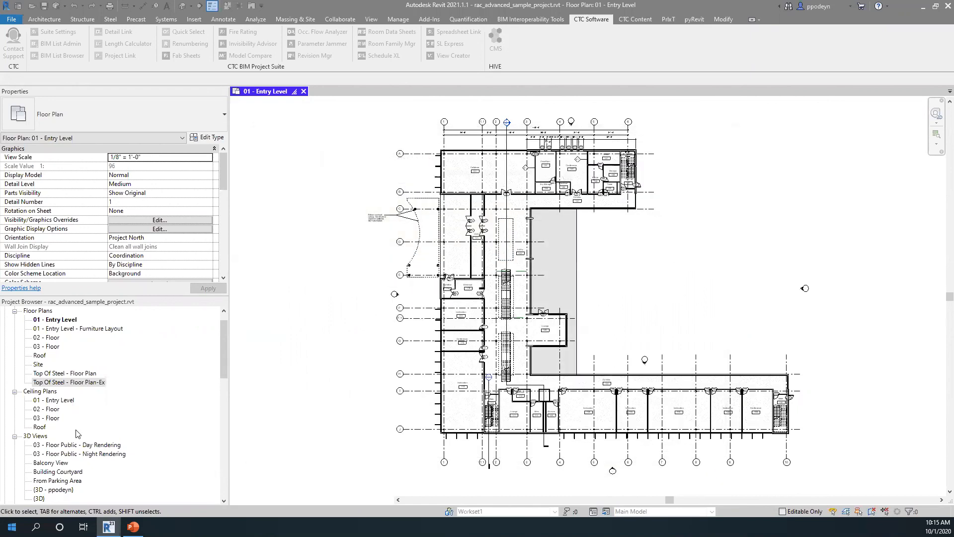
scroll(77, 433, "down", 6)
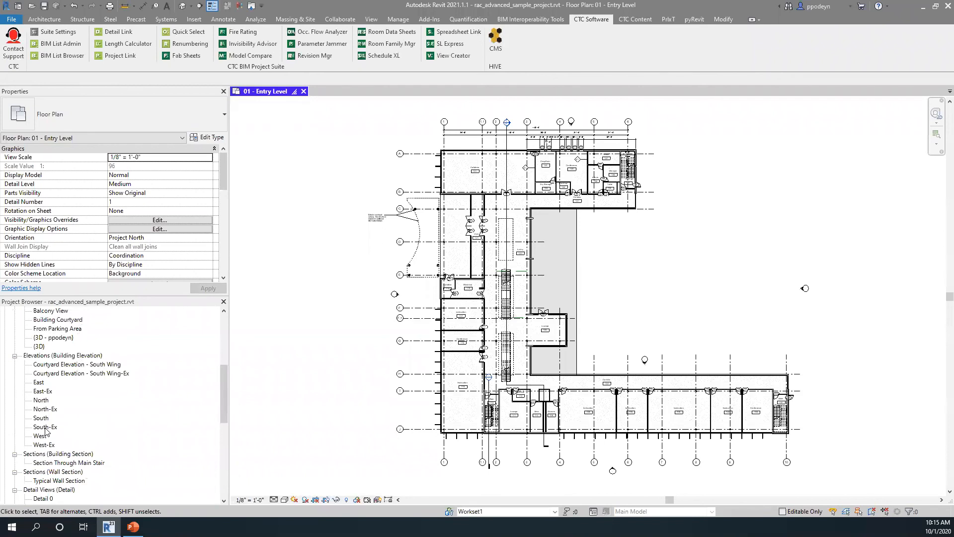
left_click(45, 427)
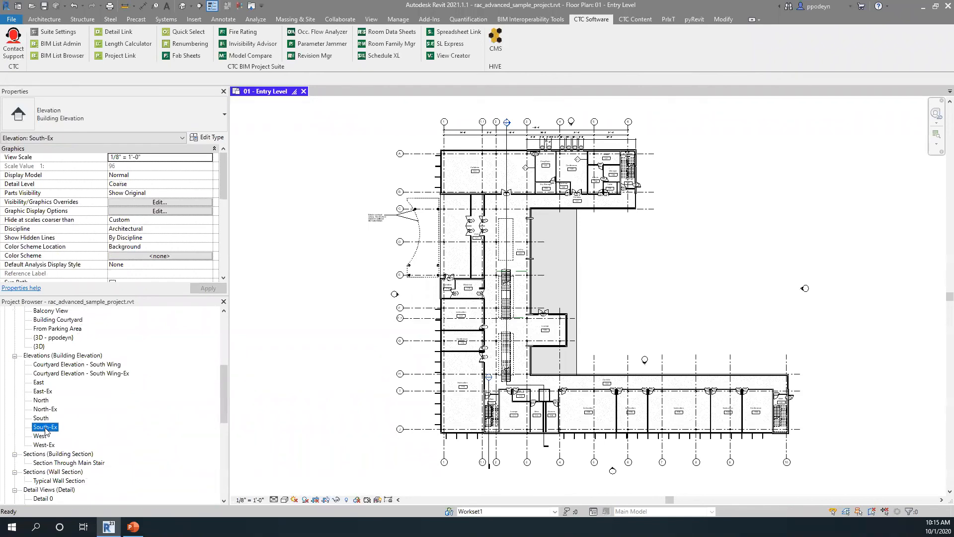
scroll(72, 234, "down", 6)
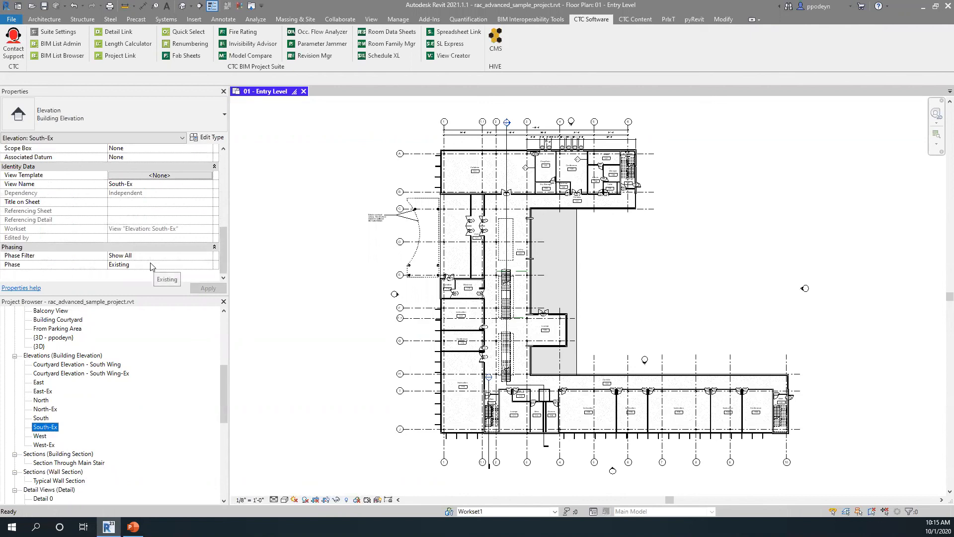
left_click(292, 253)
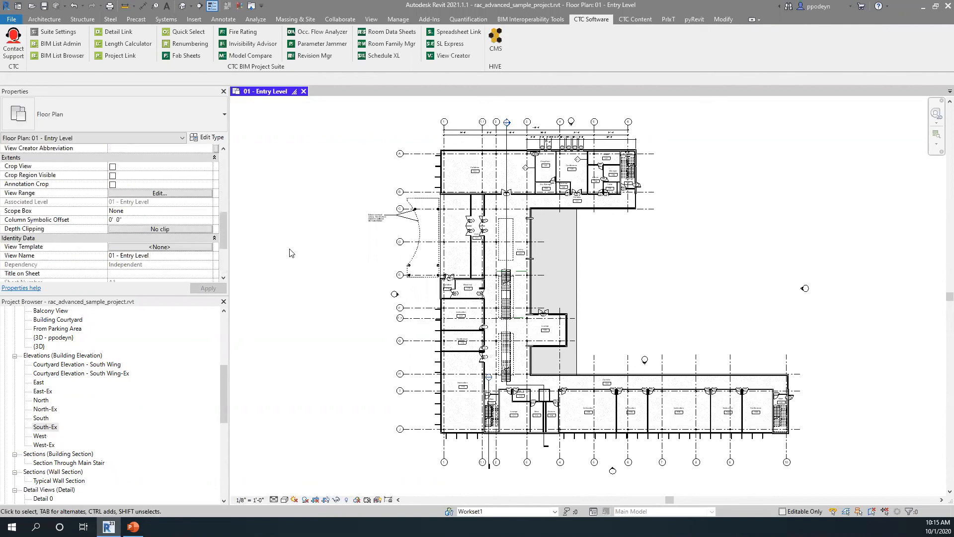
Reopen View Creator, read the requirements for creating dependent views, and close it again
left_click(453, 56)
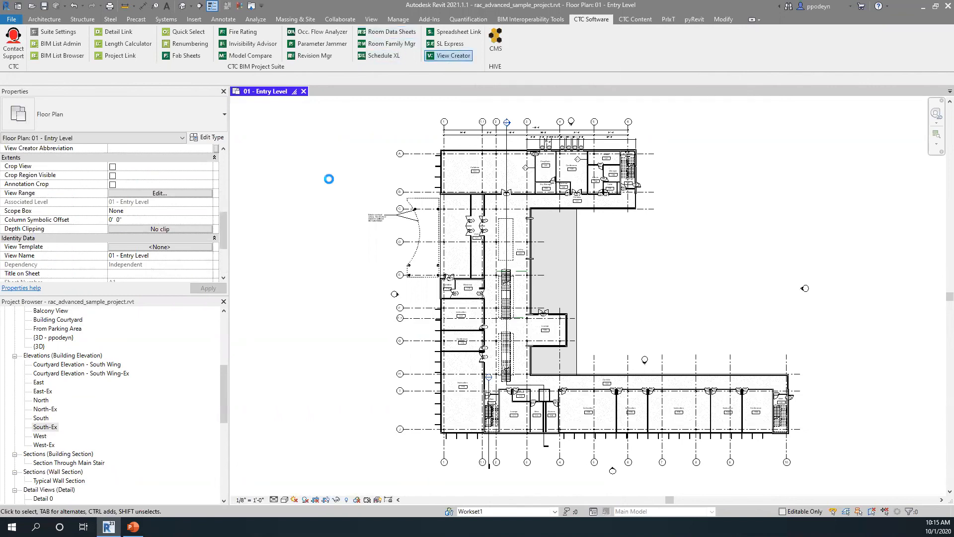
left_click(386, 176)
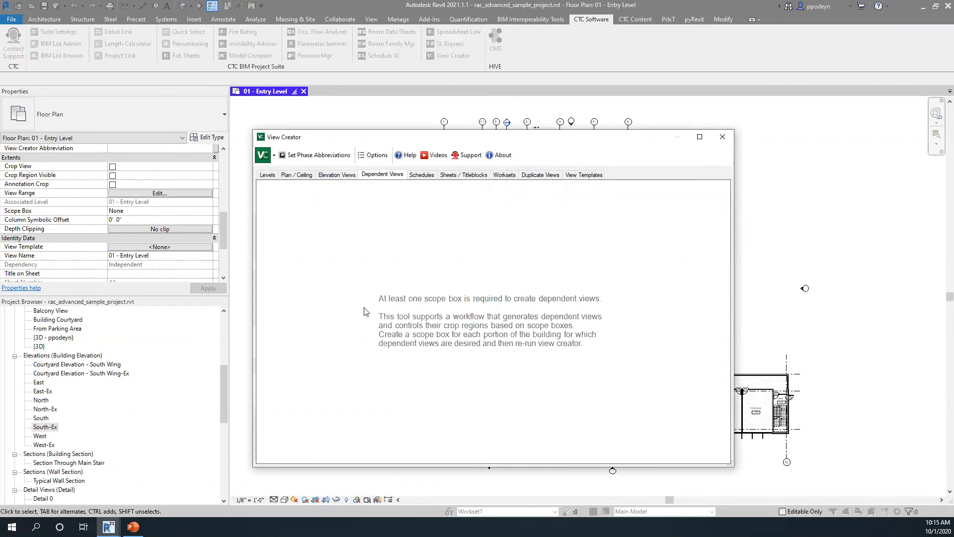
left_click(722, 137)
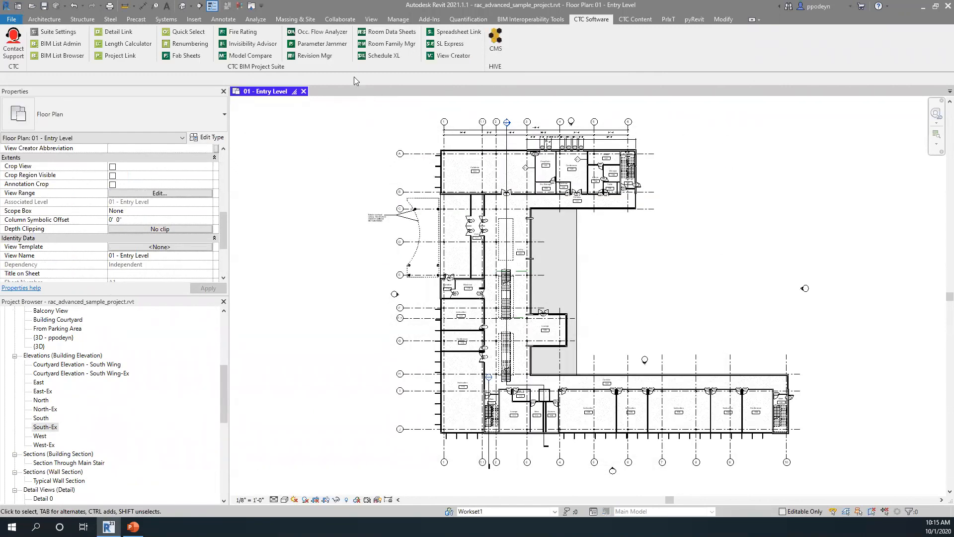
Draw a scope box named AREA A with a height of 100' around the building's upper wing on the Entry Level plan
left_click(372, 19)
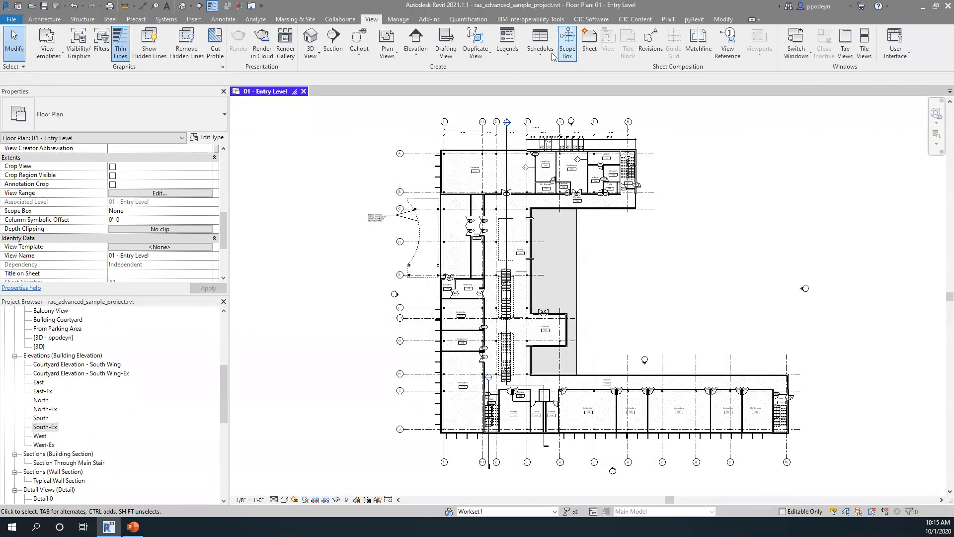
left_click(566, 42)
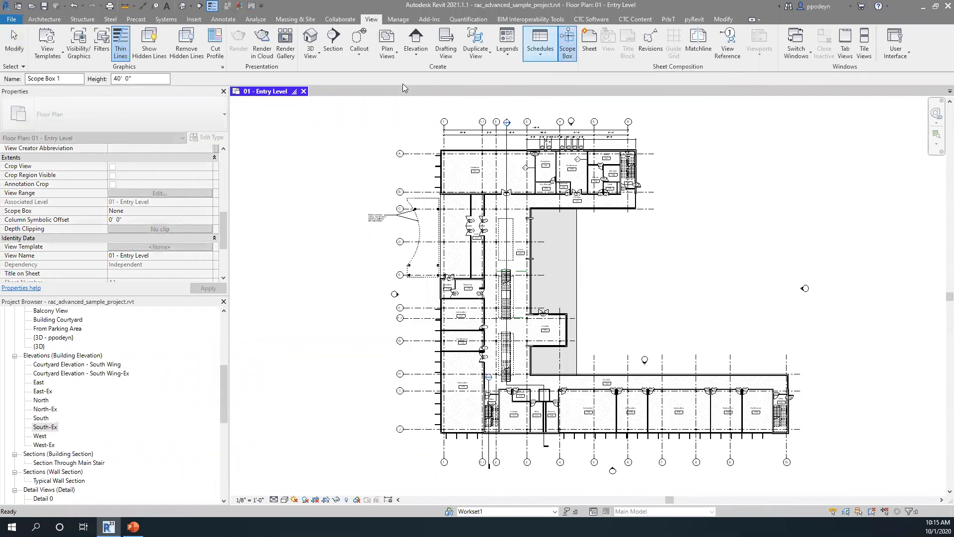
left_click_drag(75, 82, 21, 83)
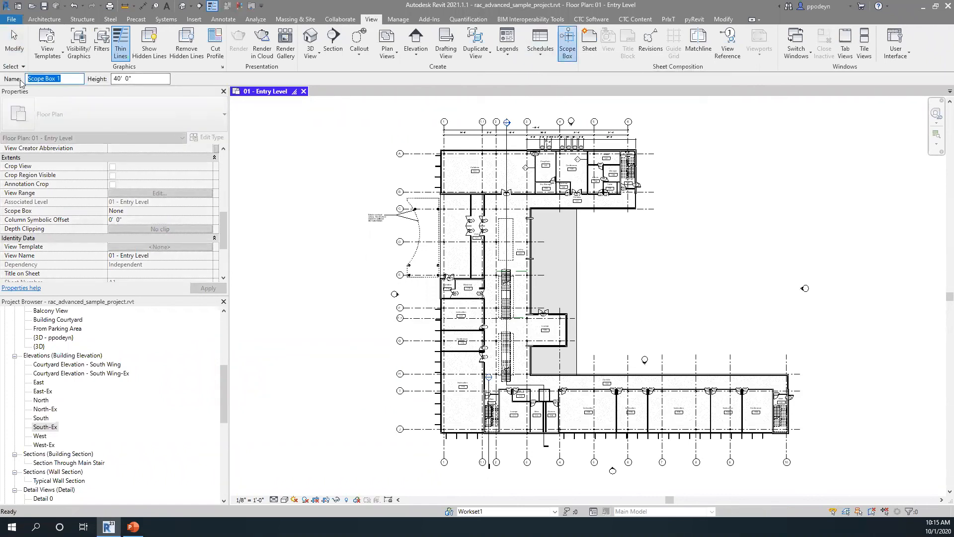
type("AREA A")
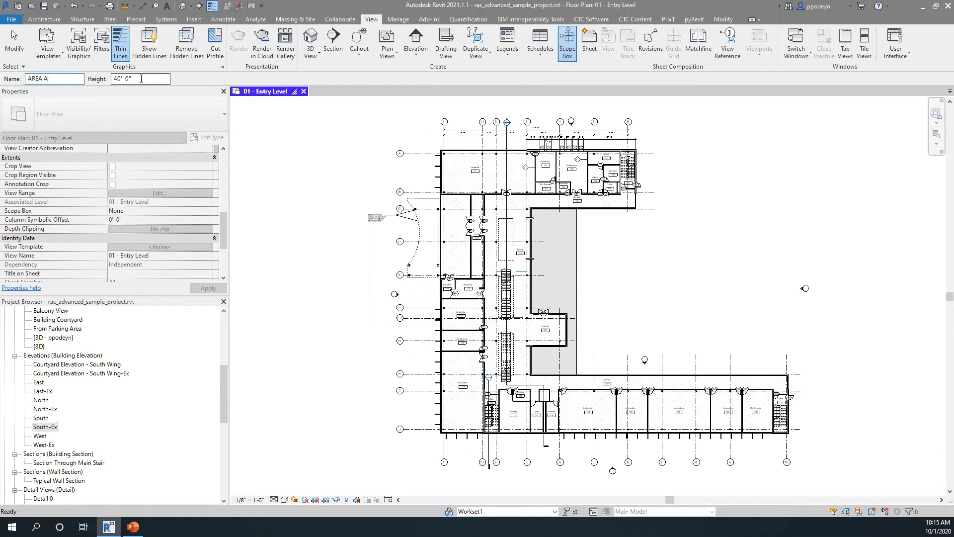
left_click_drag(141, 79, 97, 81)
type("100")
middle_click_drag(382, 176, 319, 181)
left_click(137, 79)
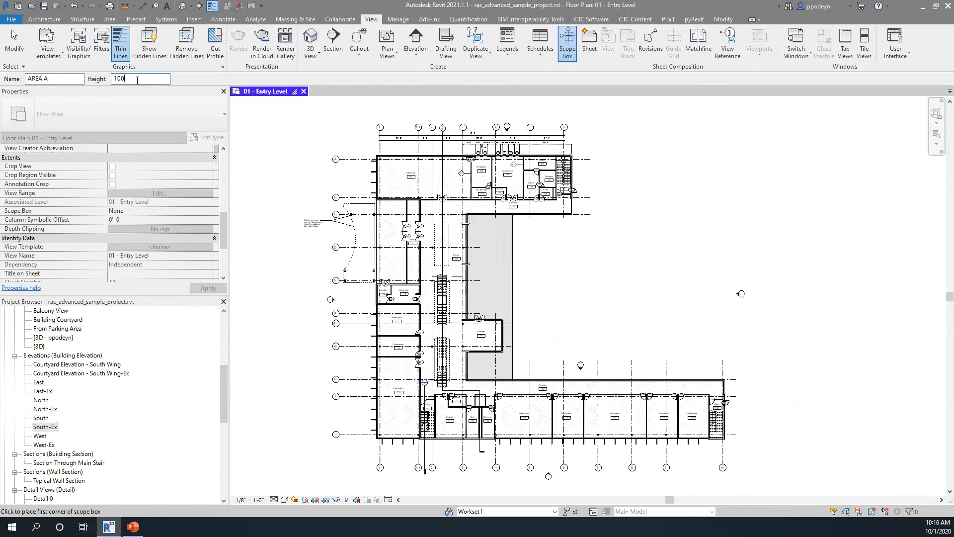
key("Tab")
scroll(307, 146, "down", 2)
left_click(297, 151)
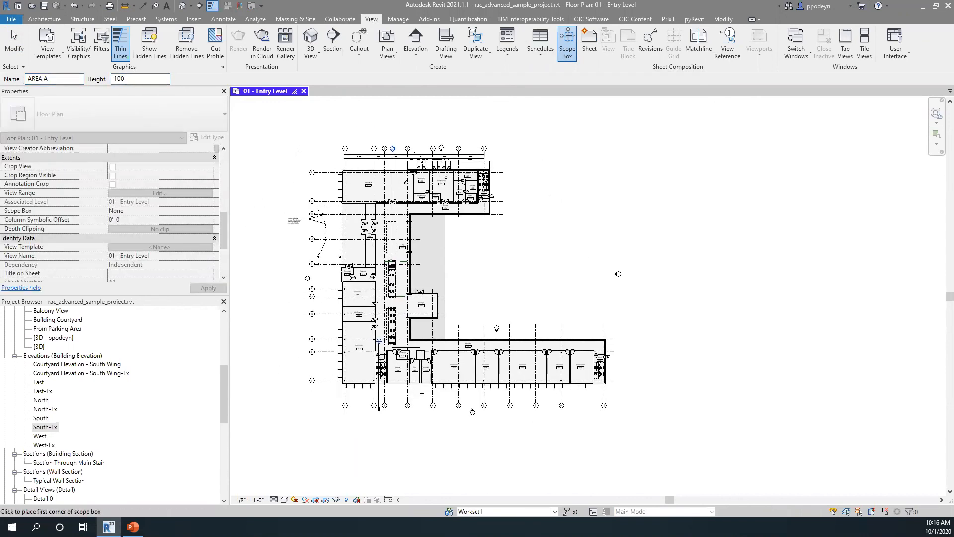
left_click(515, 246)
scroll(309, 189, "up", 2)
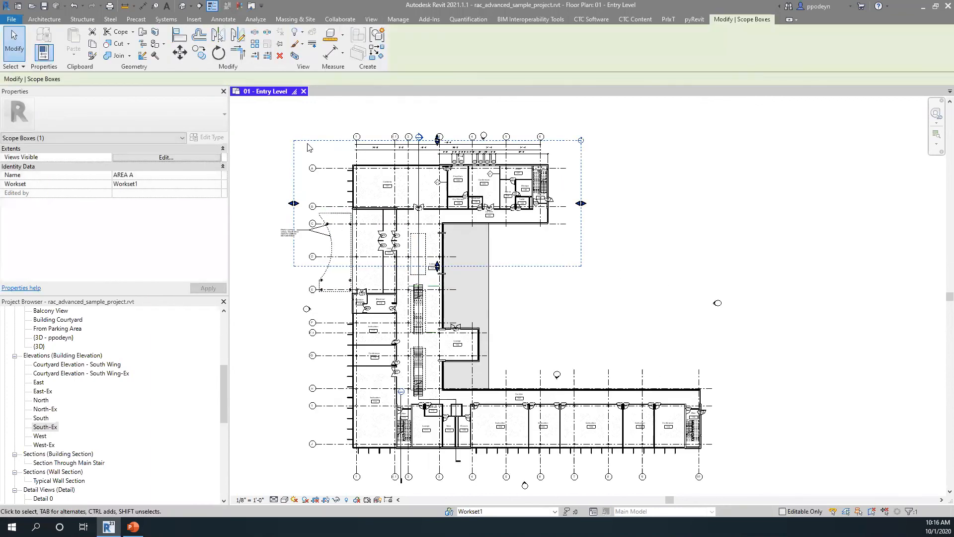
key("Escape")
Copy the AREA A scope box straight down over the middle of the building, slightly overlapping the original
left_click(320, 146)
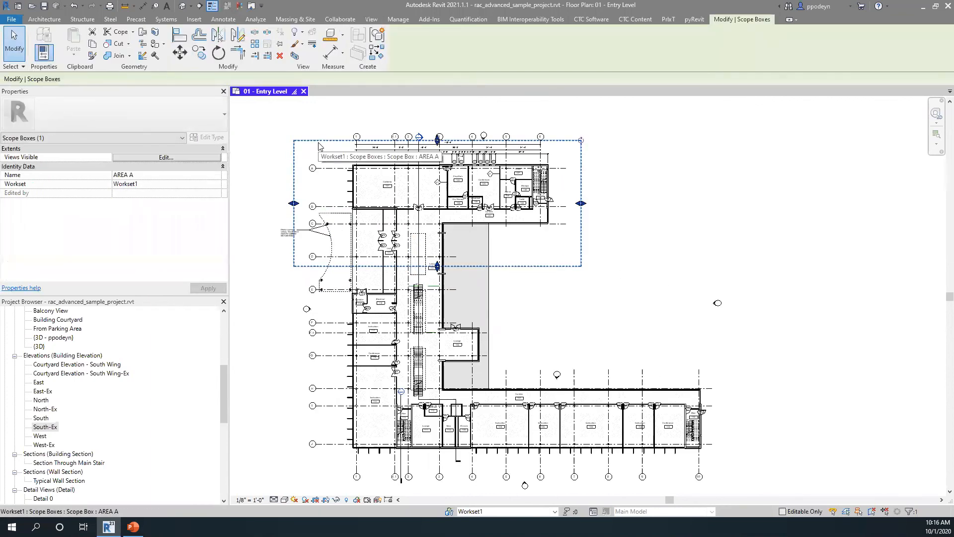
key("c")
key("o")
left_click(322, 141)
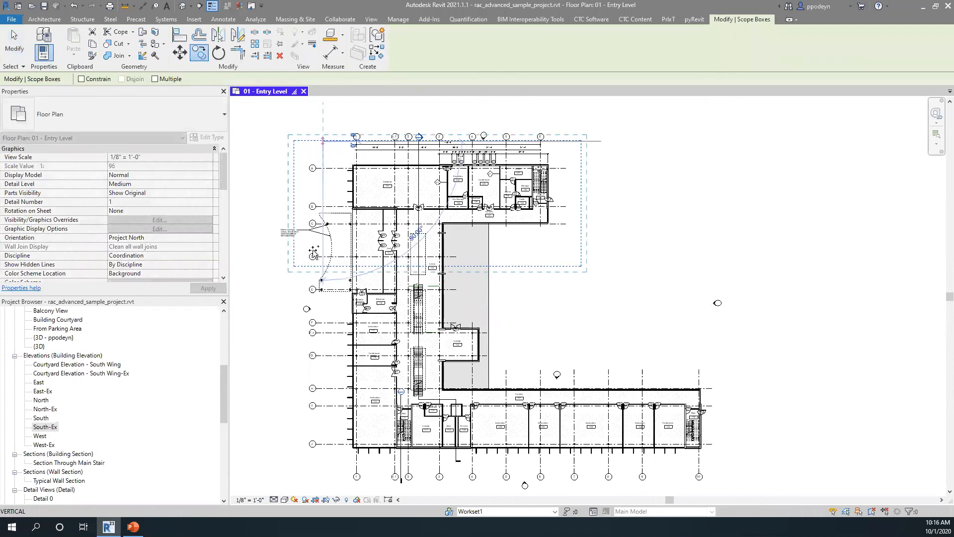
left_click(318, 248)
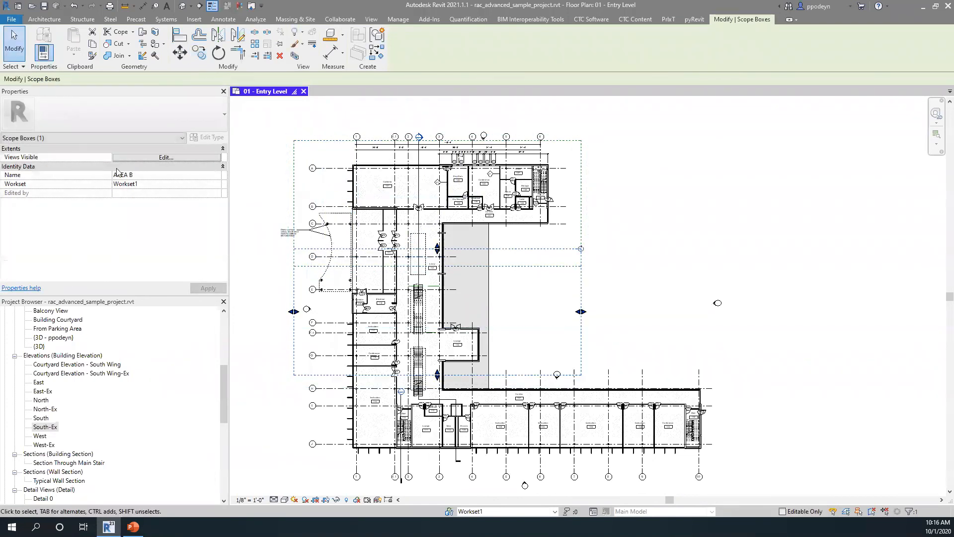
Copy the AREA B scope box straight down over the building's lower-left part, with a slight overlap
key("c")
key("o")
left_click(322, 246)
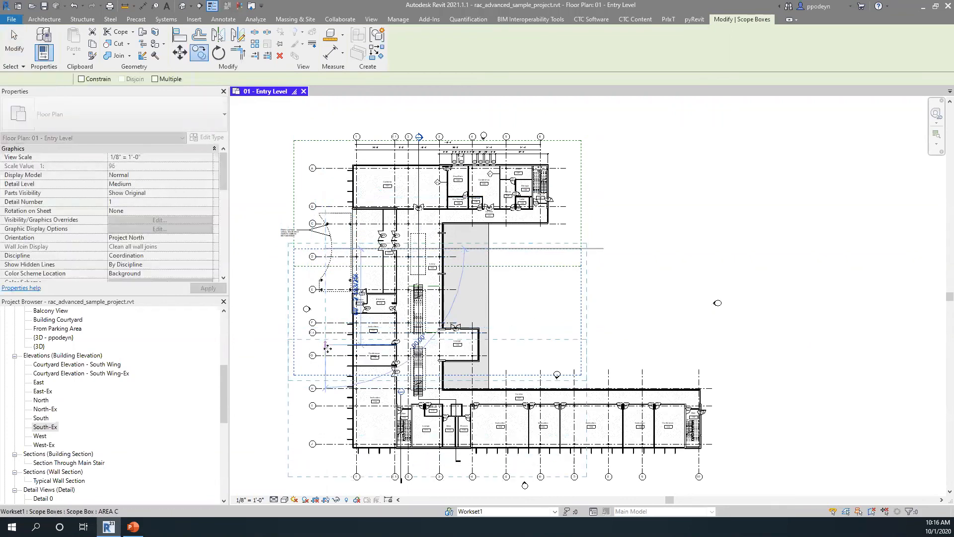
left_click(324, 345)
Copy the lower scope box to the right over the rest of the lower wing and shorten it to just past the building's end
key("c")
key("o")
left_click(293, 356)
left_click(561, 356)
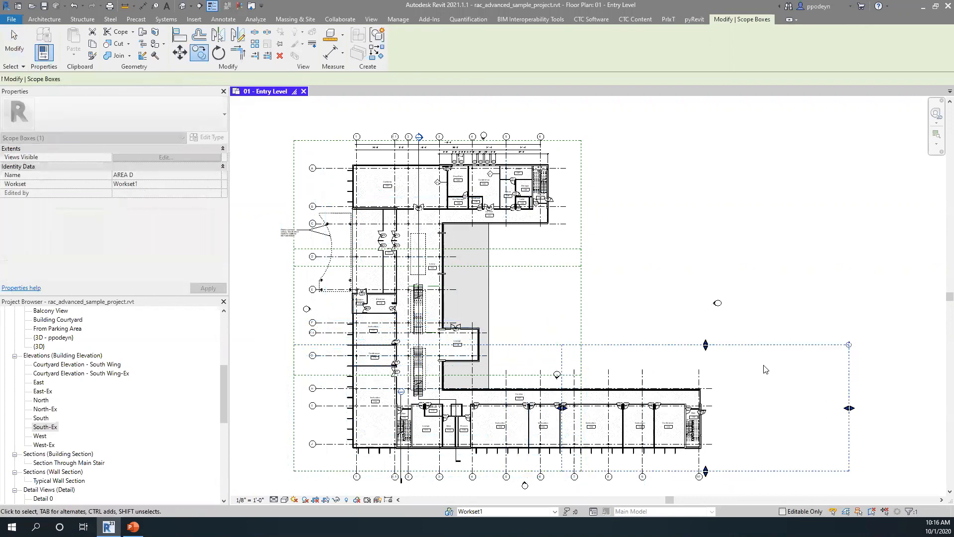
left_click_drag(849, 408, 748, 406)
left_click(589, 319)
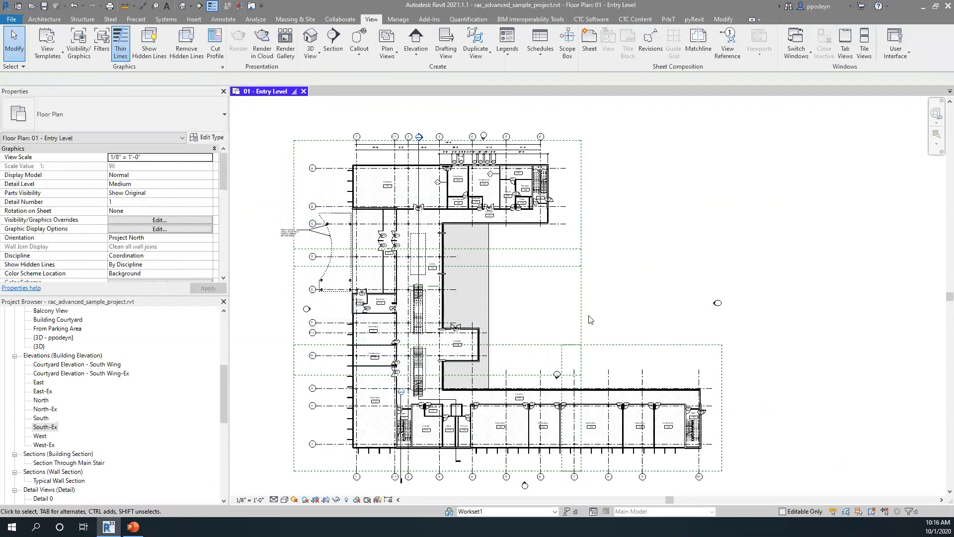
Look at the Duplicate View options for the 01 - Entry Level floor plan, including Duplicate as a Dependent, and dismiss them
scroll(64, 395, "up", 5)
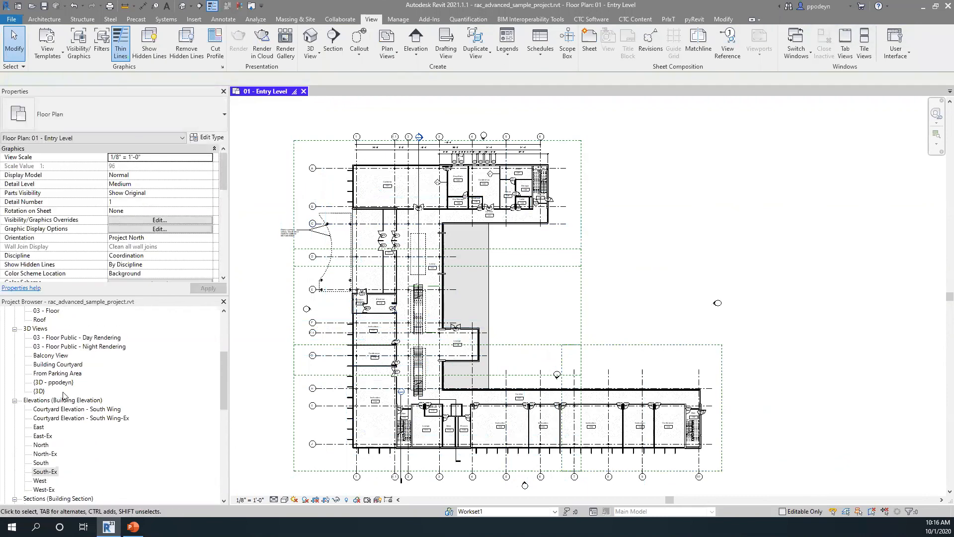
scroll(63, 395, "up", 2)
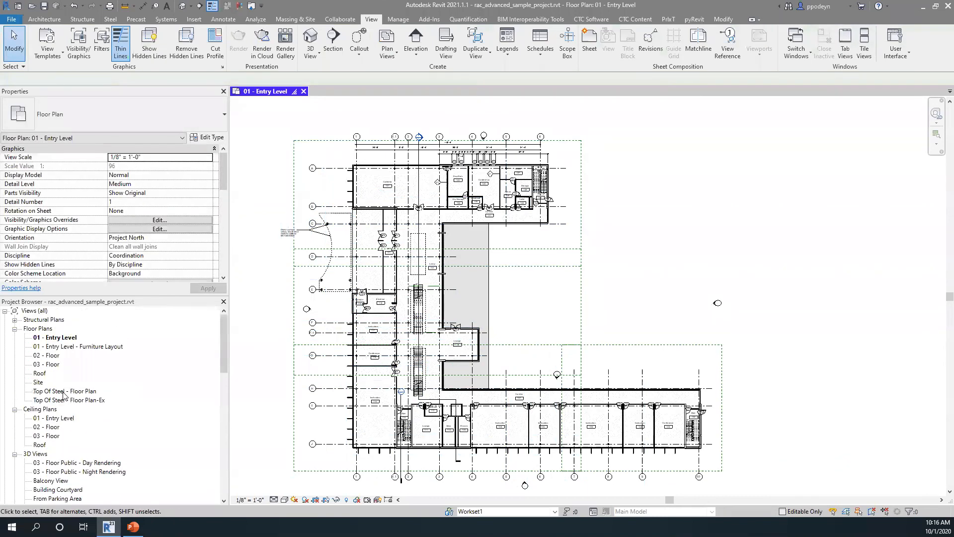
right_click(53, 338)
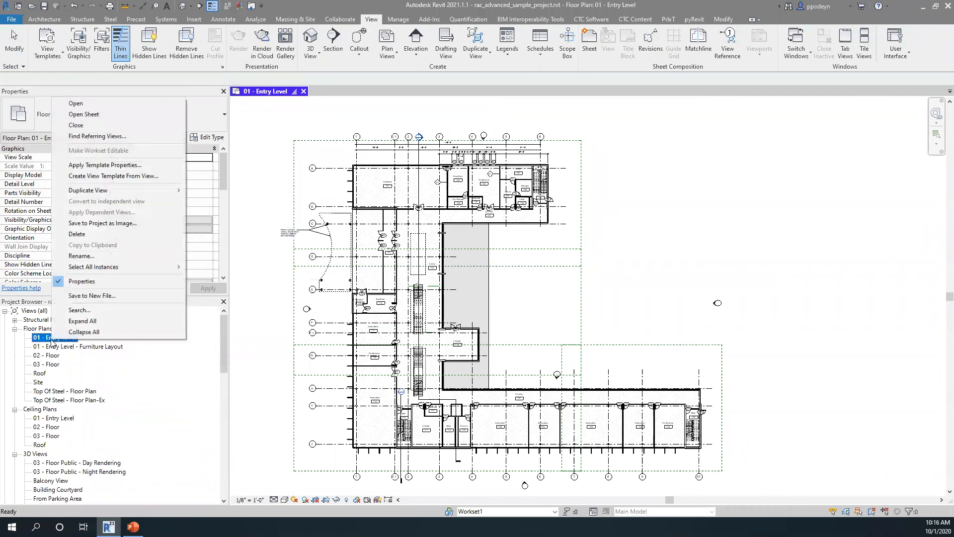
mouse_move(135, 189)
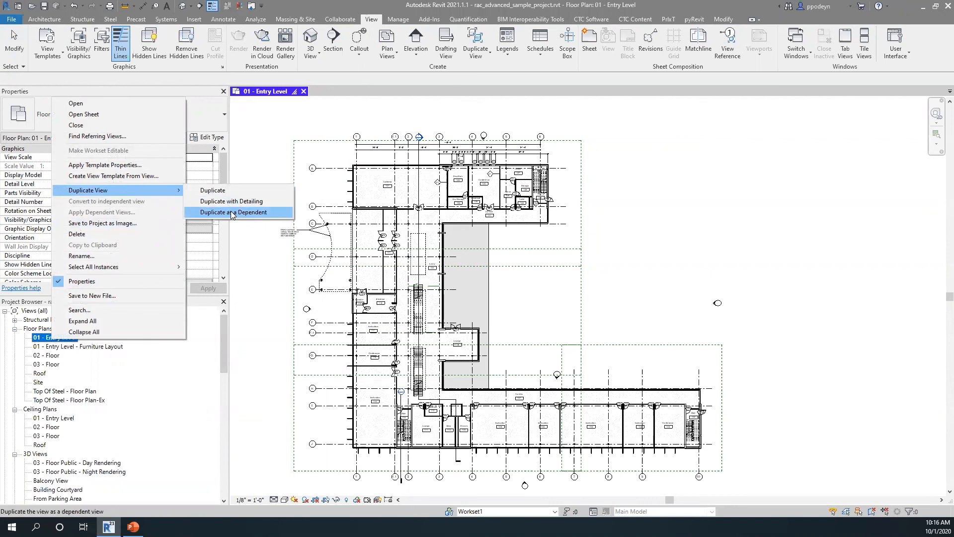
left_click(255, 266)
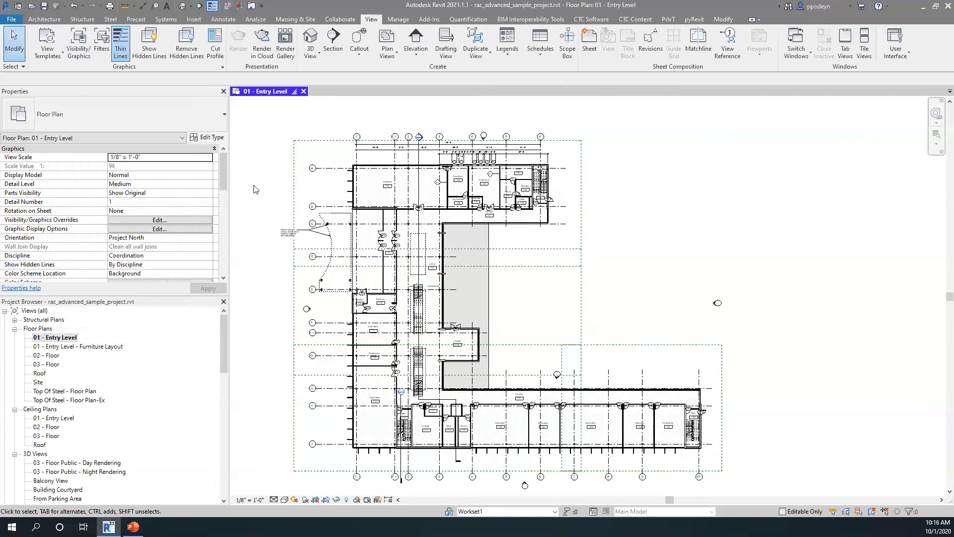
Open View Creator's dependent view setup and select all listed views, from the 01 - Entry Level floor plan through Top Of Steel - Structural Plan
left_click(591, 19)
left_click(443, 56)
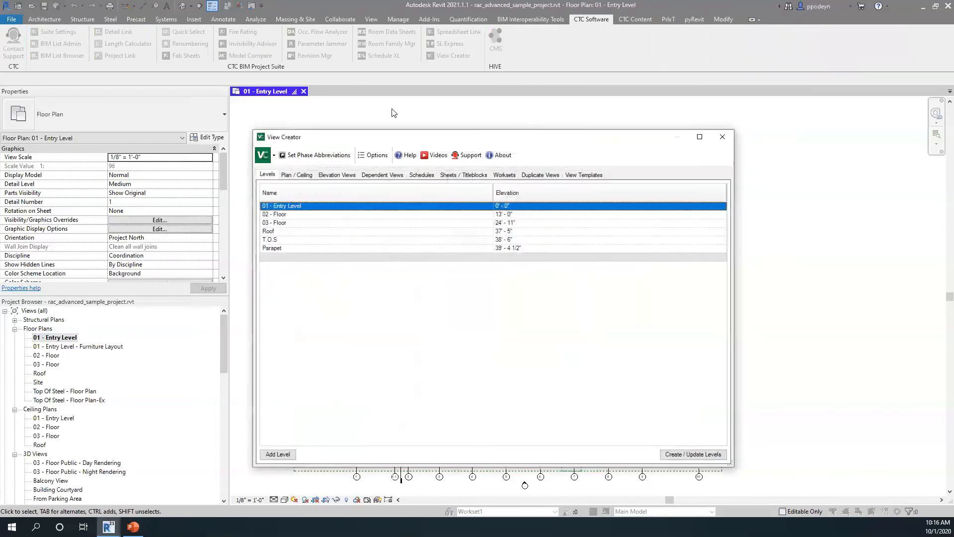
left_click(380, 175)
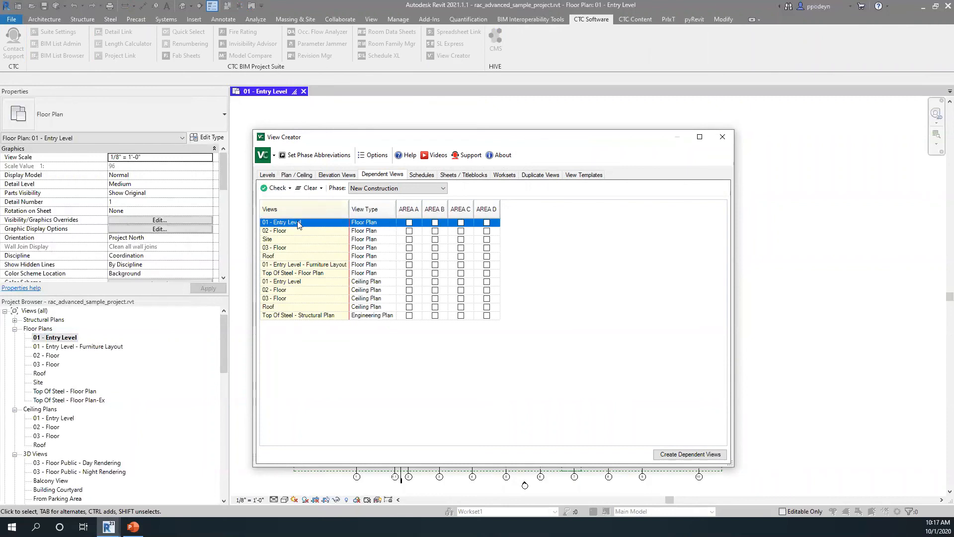
left_click(298, 315)
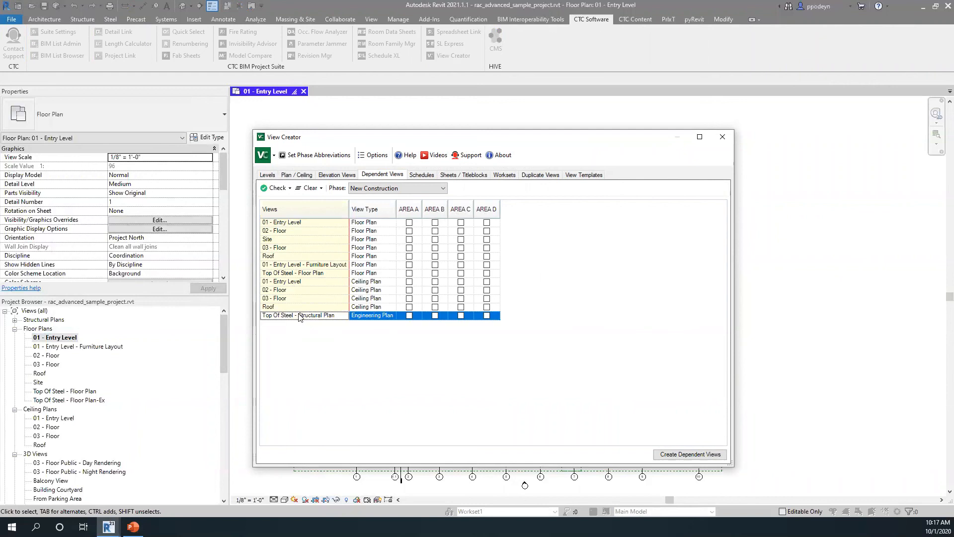
left_click_drag(296, 306, 295, 302)
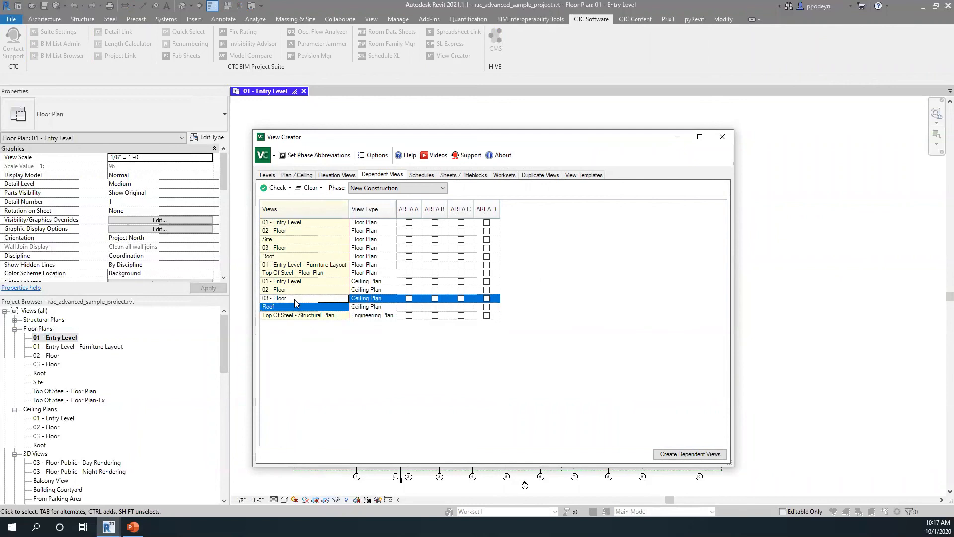
double_click(289, 224)
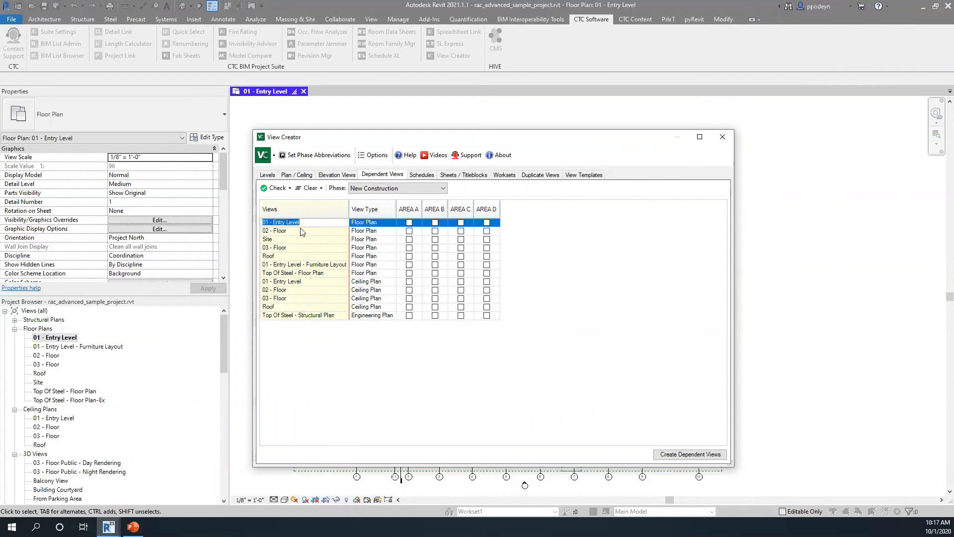
left_click(302, 231)
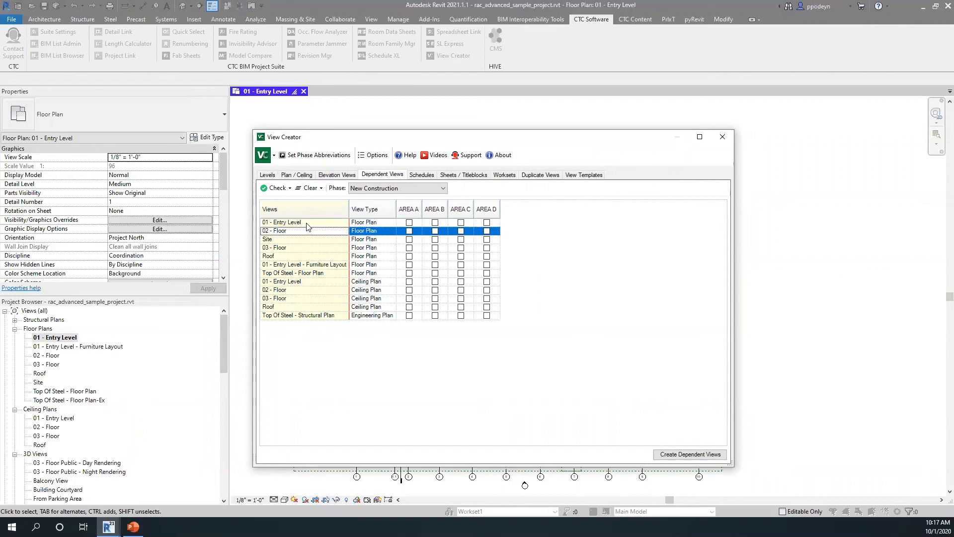
left_click(364, 223)
left_click(367, 223)
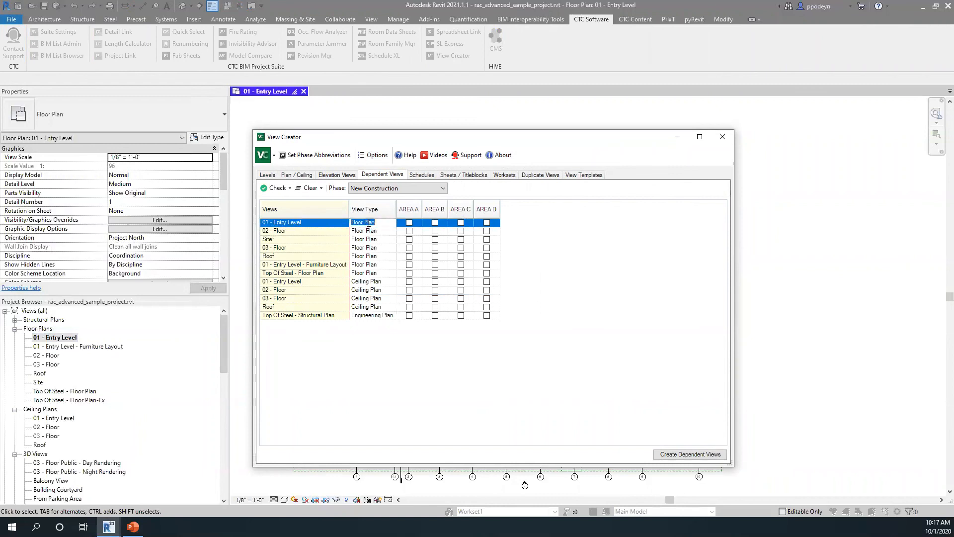
left_click(328, 231)
left_click_drag(326, 226, 349, 327)
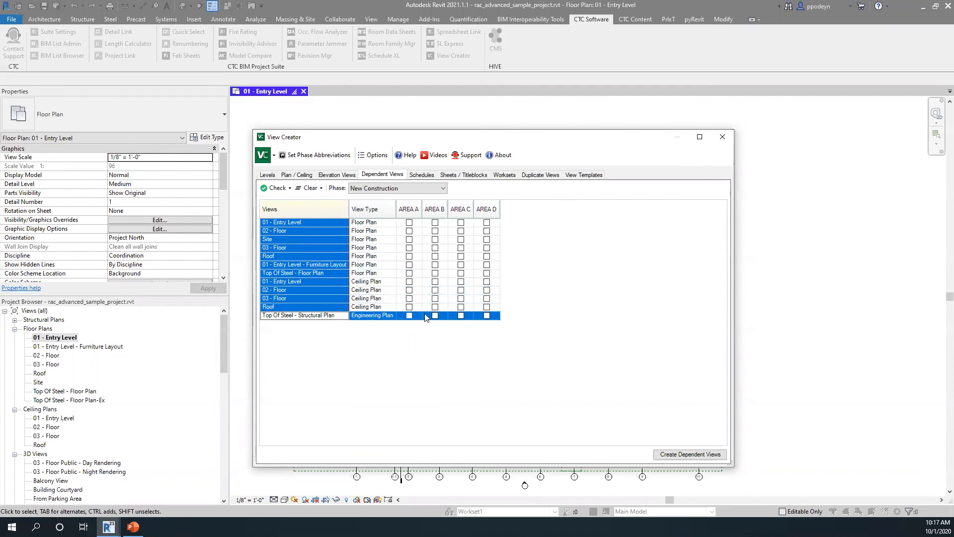
Mark every listed view for dependents in AREA A through AREA D, with New Construction as the phase
left_click(281, 191)
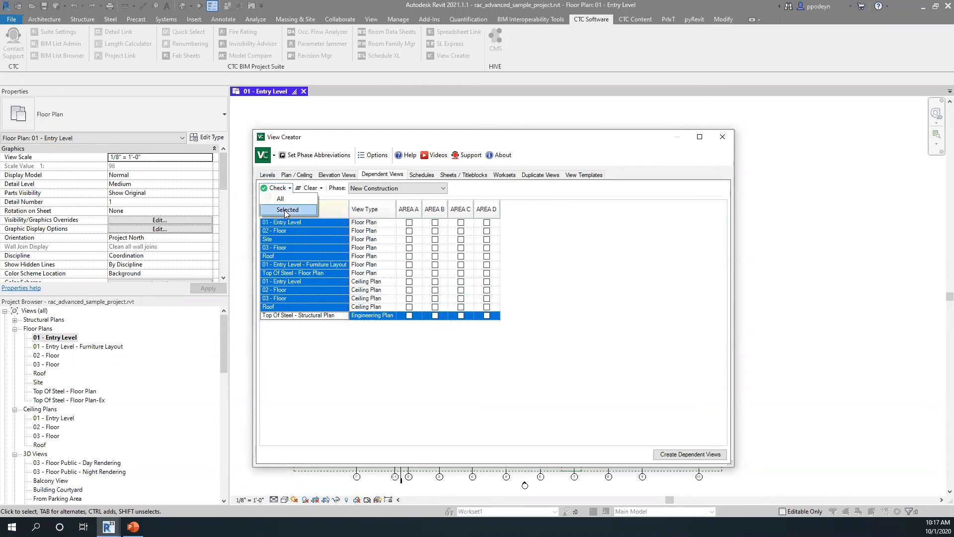
left_click(281, 200)
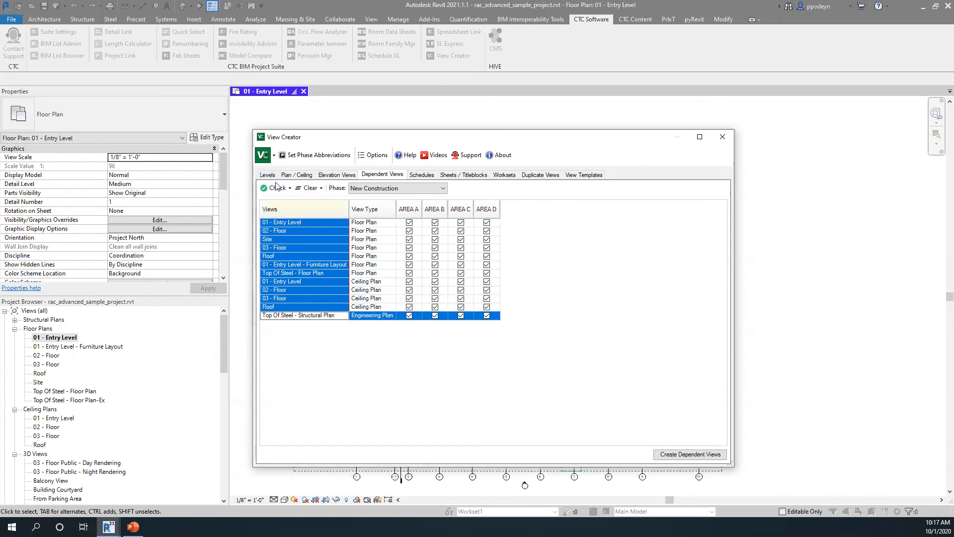
left_click(278, 188)
left_click(286, 199)
left_click(380, 193)
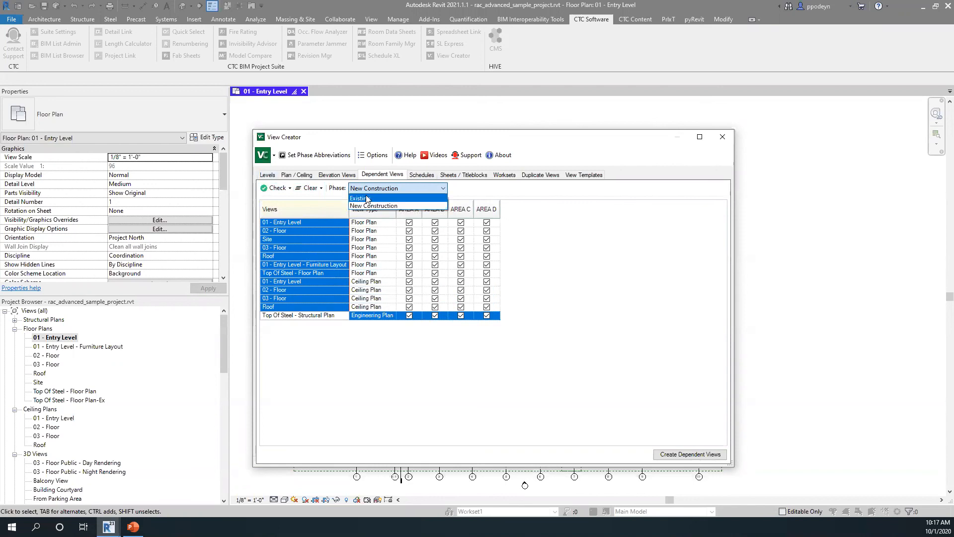
left_click(368, 206)
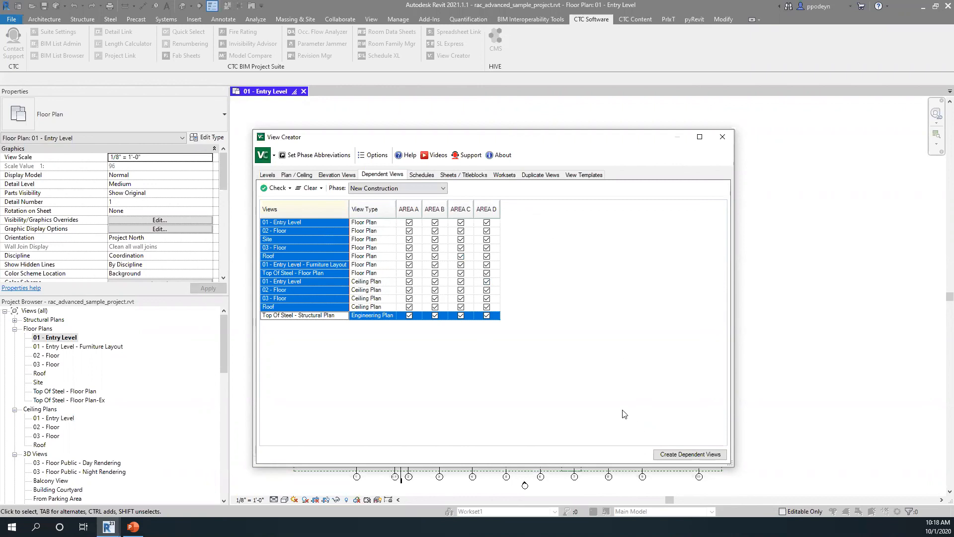
Create the dependent views for all marked plans and close View Creator
left_click(695, 455)
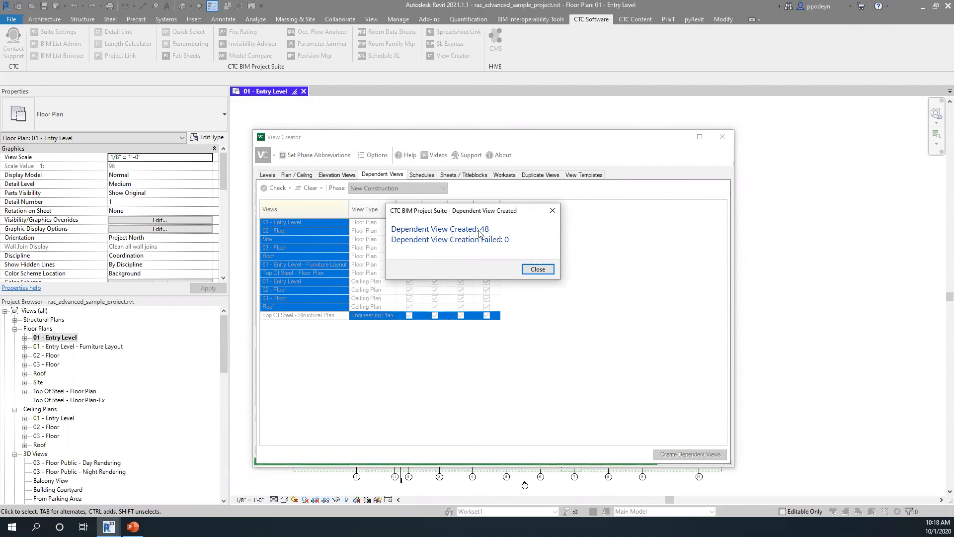
left_click(538, 270)
left_click(719, 137)
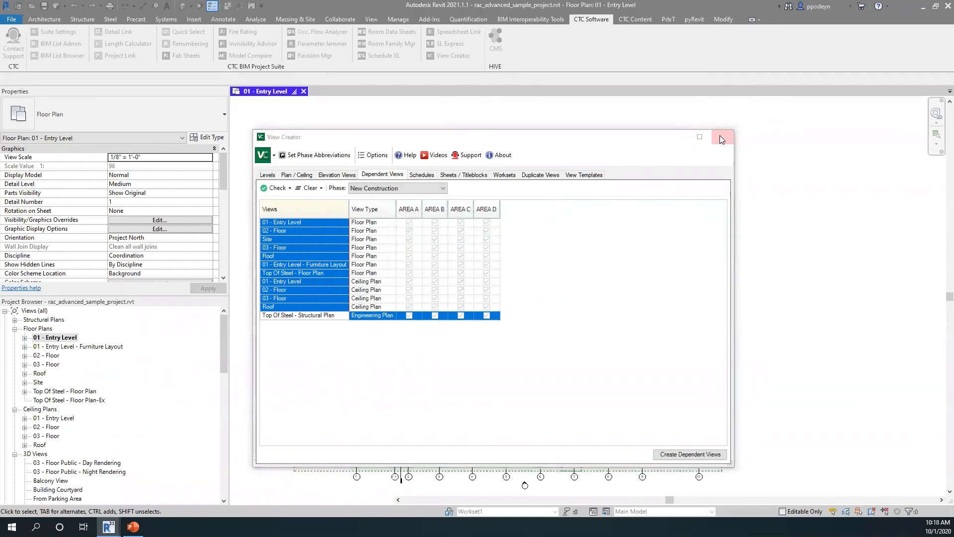
Check the scope box assigned to the 01 - Entry Level-AREA A dependent view and open that view
left_click(24, 338)
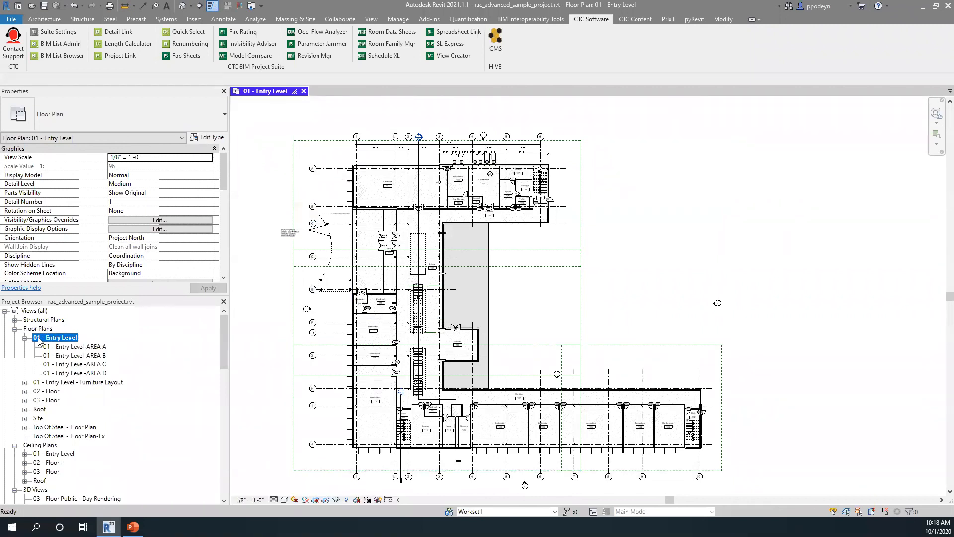
left_click(91, 348)
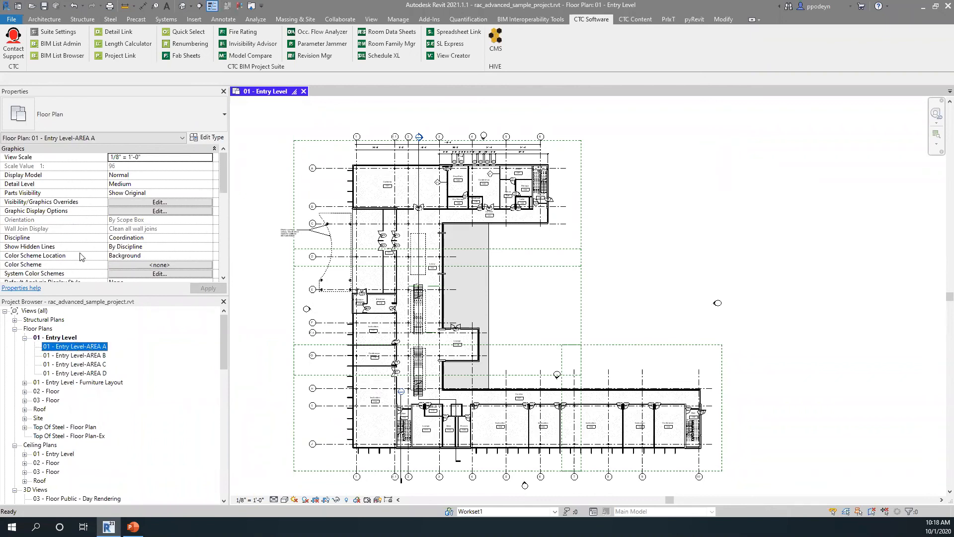
scroll(89, 231, "down", 6)
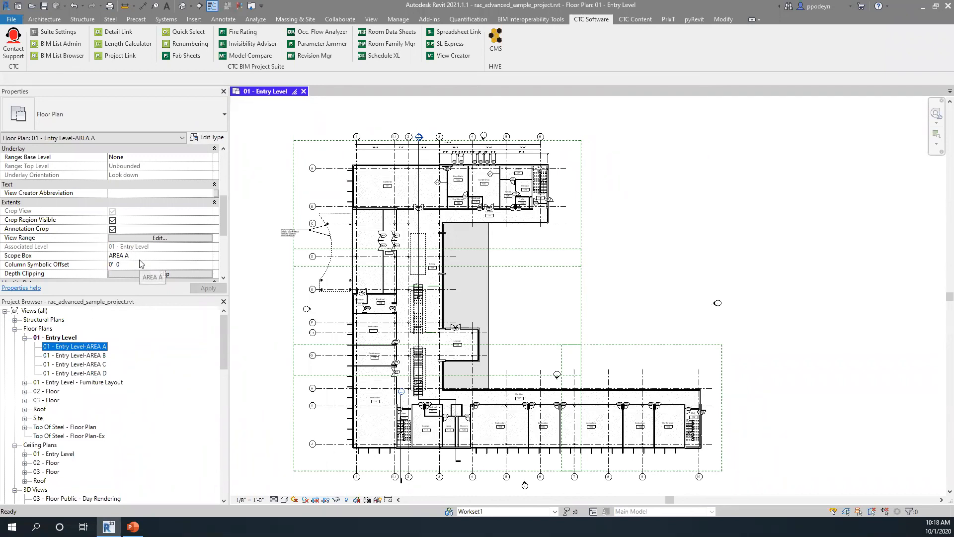
double_click(73, 347)
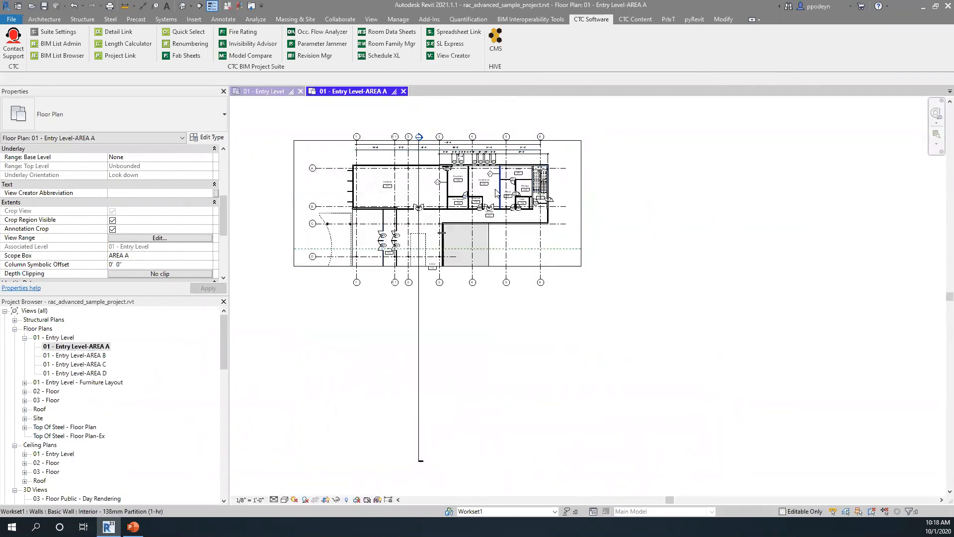
Examine the dependent views under 01 - Entry Level - Furniture Layout, including the AREA D view's properties, and collapse them again
left_click(23, 338)
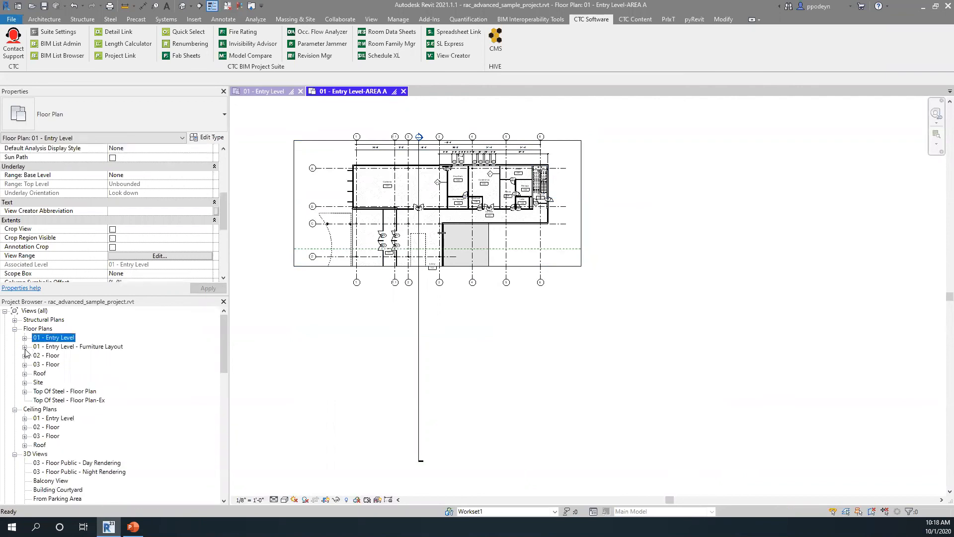
left_click(24, 347)
left_click(93, 382)
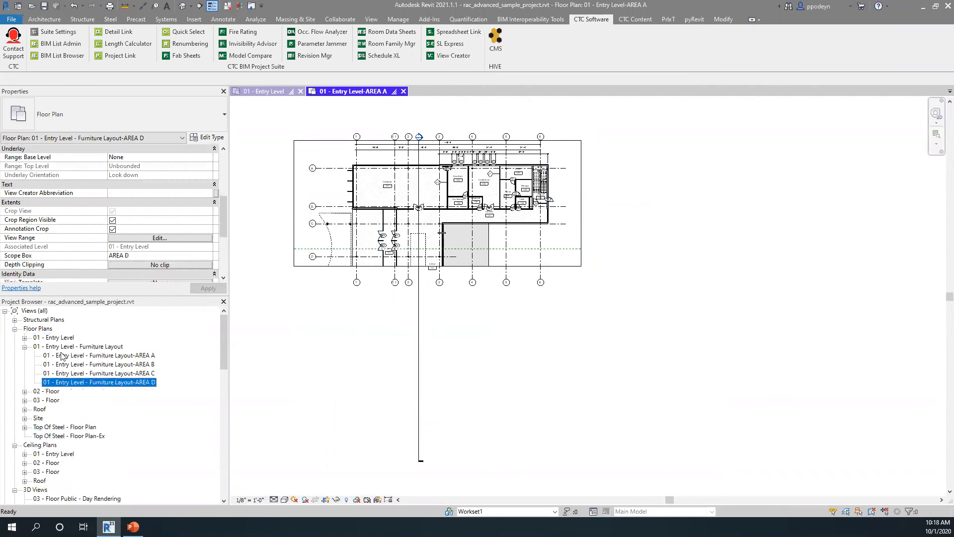
left_click(24, 347)
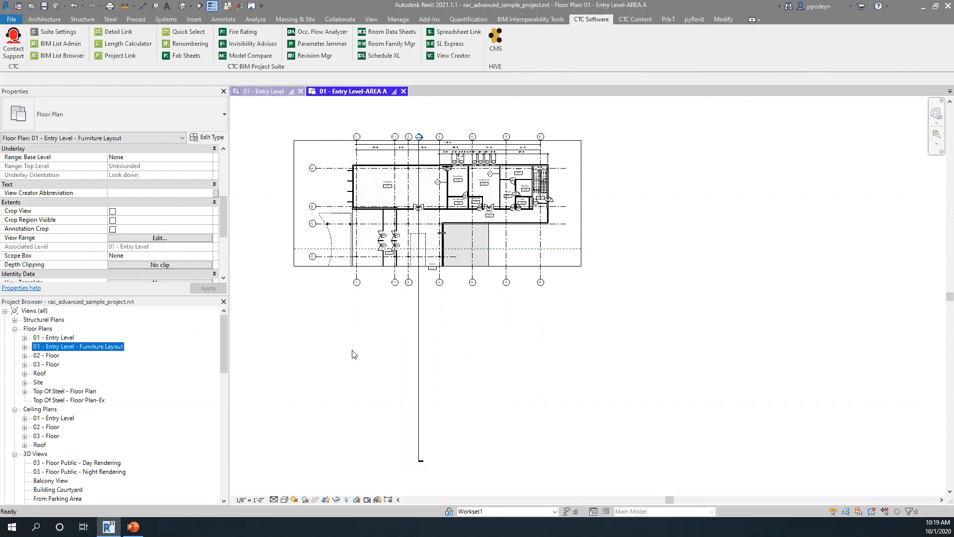
Reopen View Creator, review the existing dependent view assignments, and bring up the schedule creation options
left_click(336, 347)
left_click(461, 55)
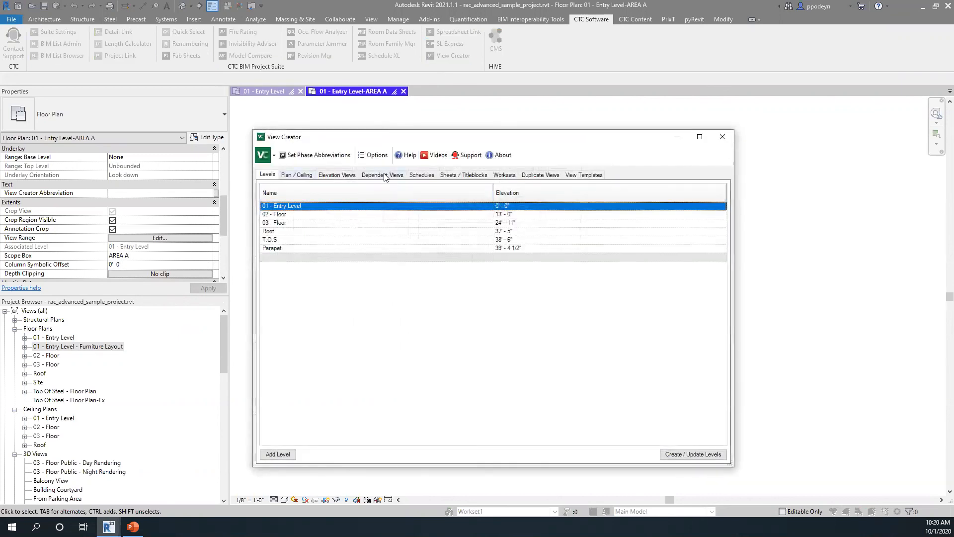
left_click(382, 175)
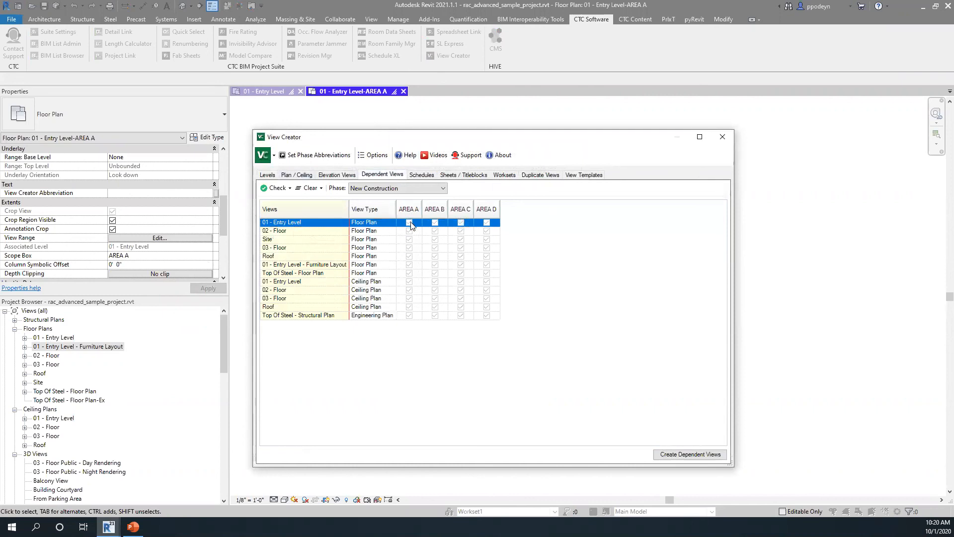
left_click(421, 175)
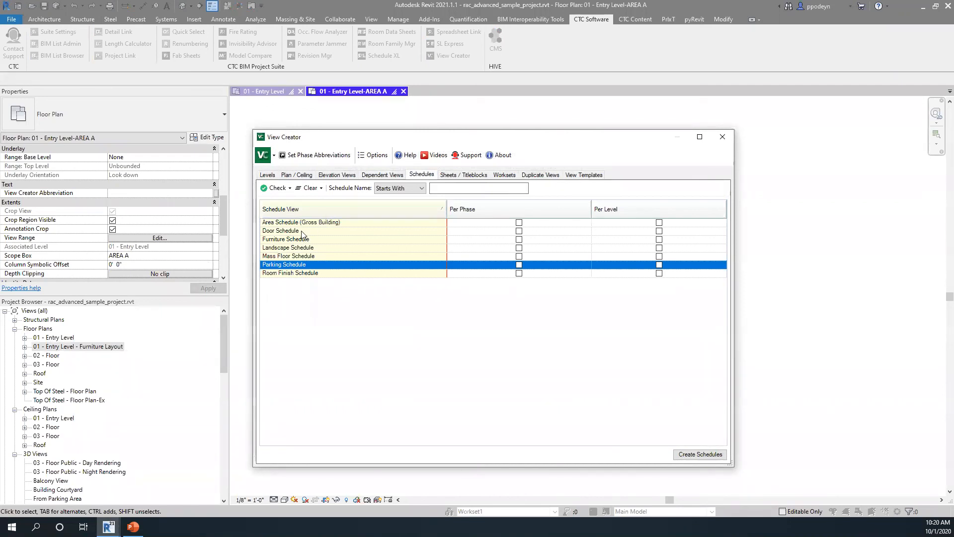
Create Door Schedule views per level and close View Creator
double_click(310, 273)
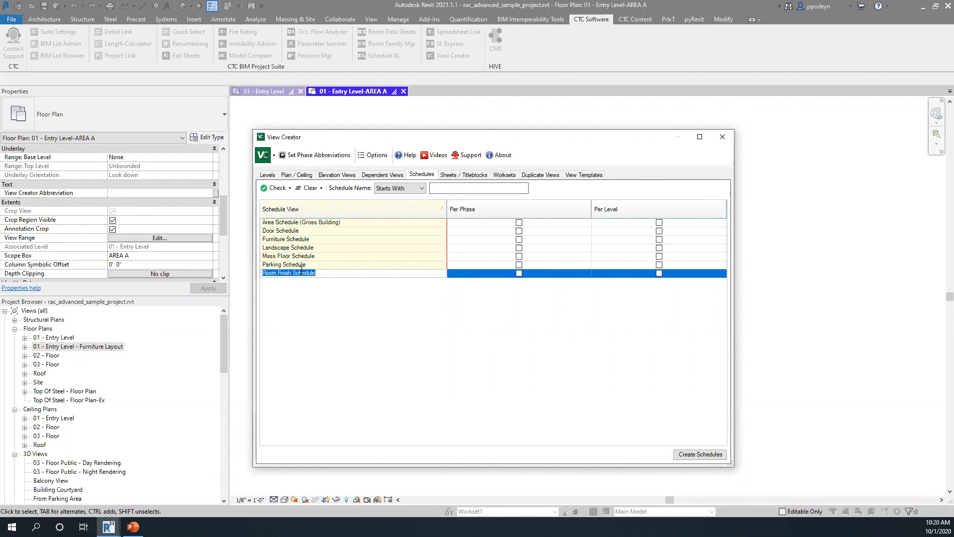
left_click(319, 230)
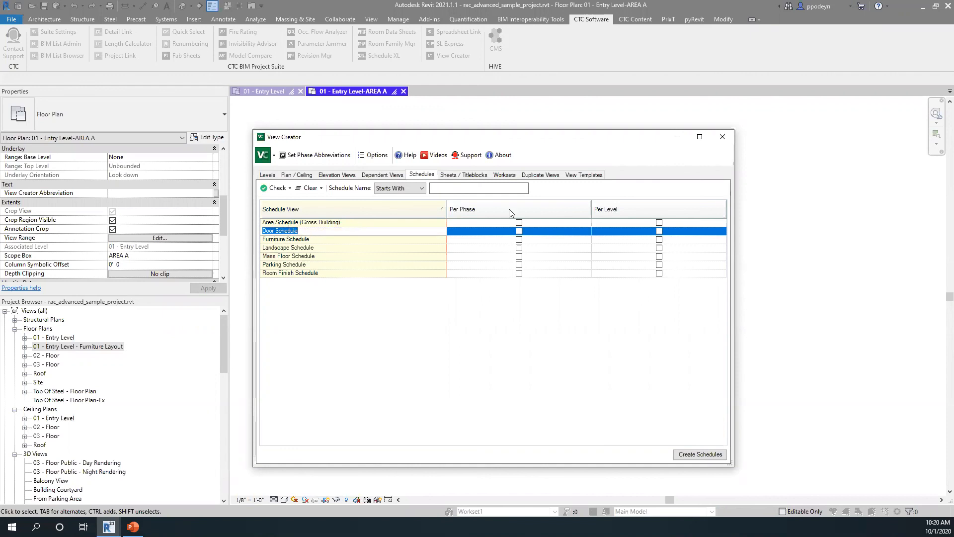
left_click(660, 232)
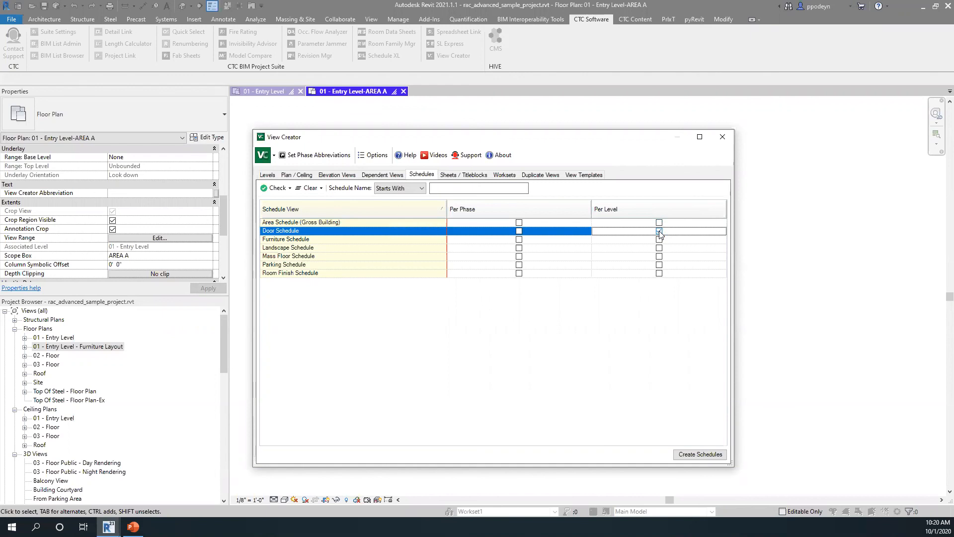
left_click(693, 455)
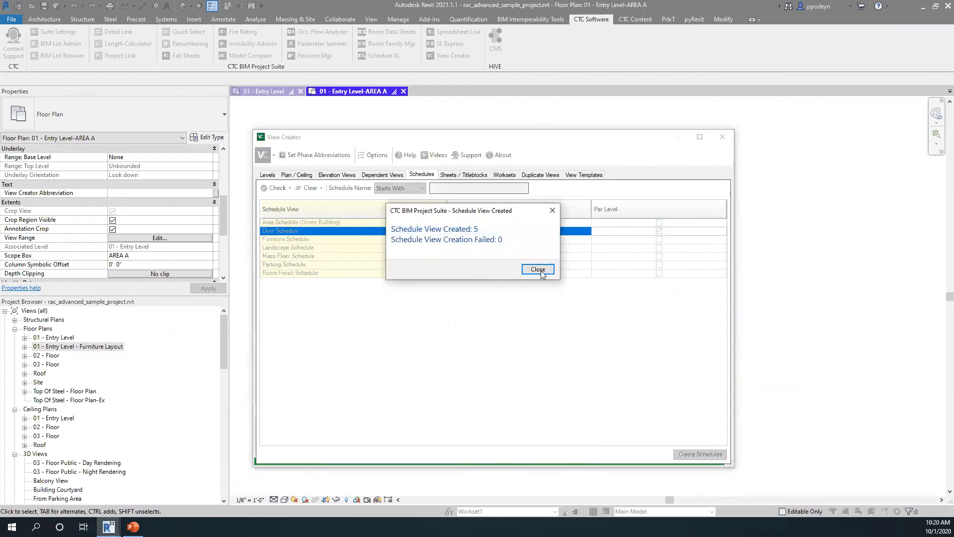
left_click(540, 270)
left_click(721, 140)
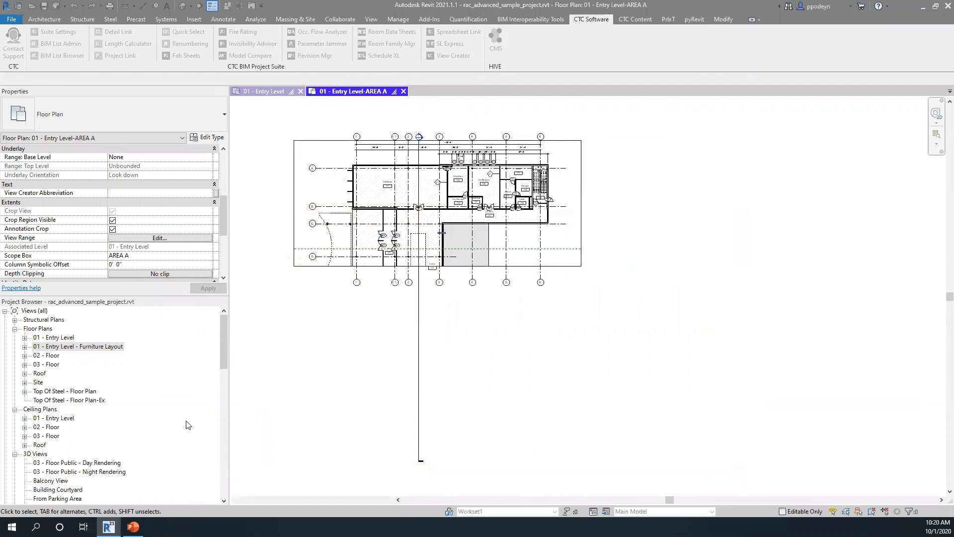
Find the new per-level door schedules in the project browser and select them from 01 - Entry Level through T.O.S to review them
scroll(17, 393, "down", 3)
left_click(15, 391)
scroll(17, 395, "down", 12)
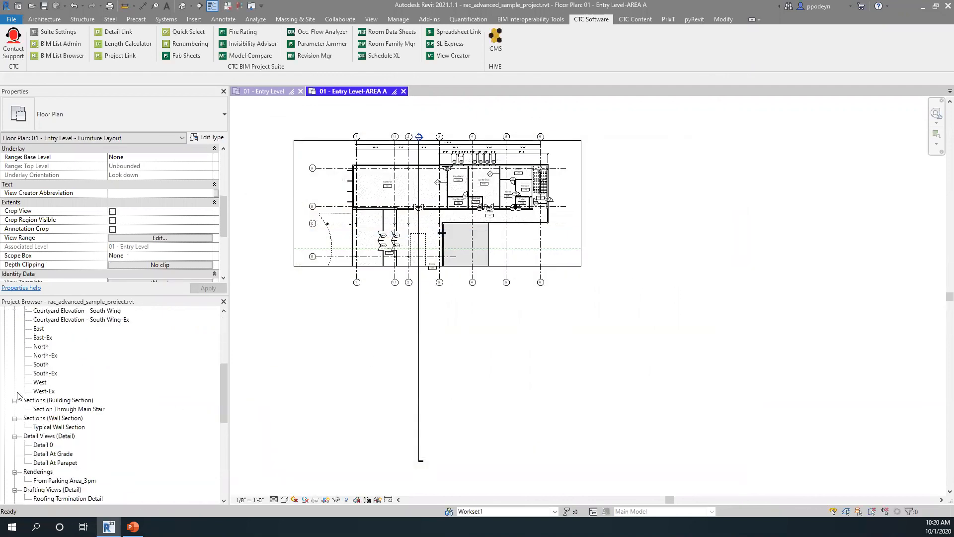
scroll(18, 395, "down", 1)
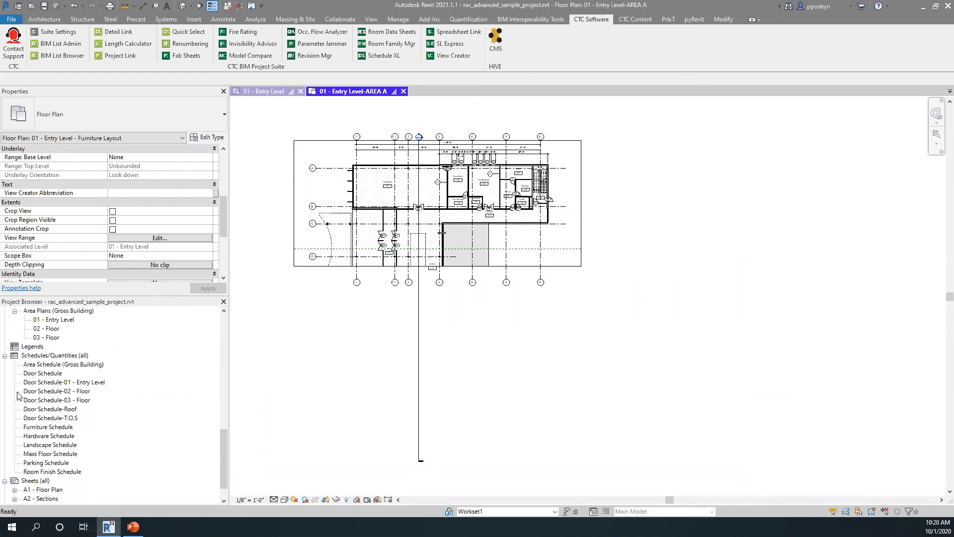
left_click(53, 383)
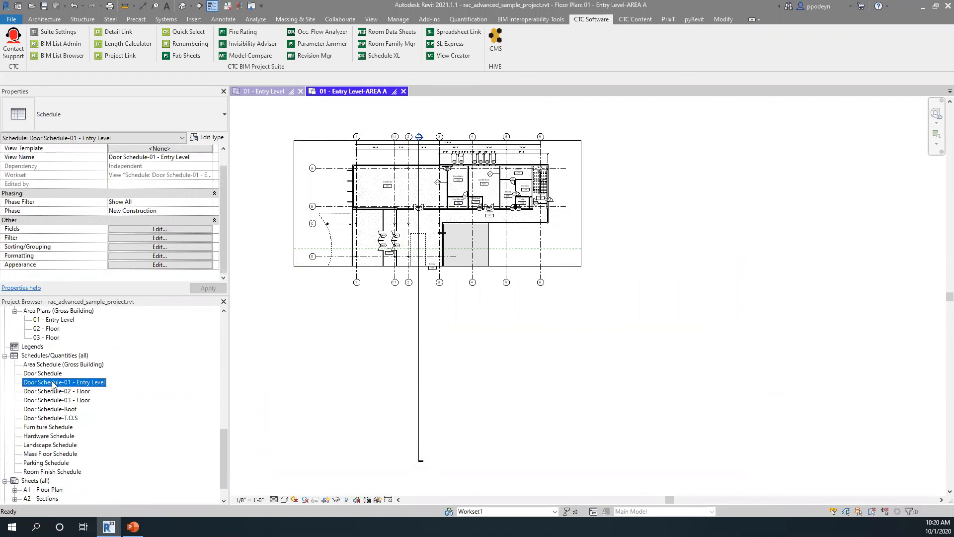
left_click(54, 418, "shift")
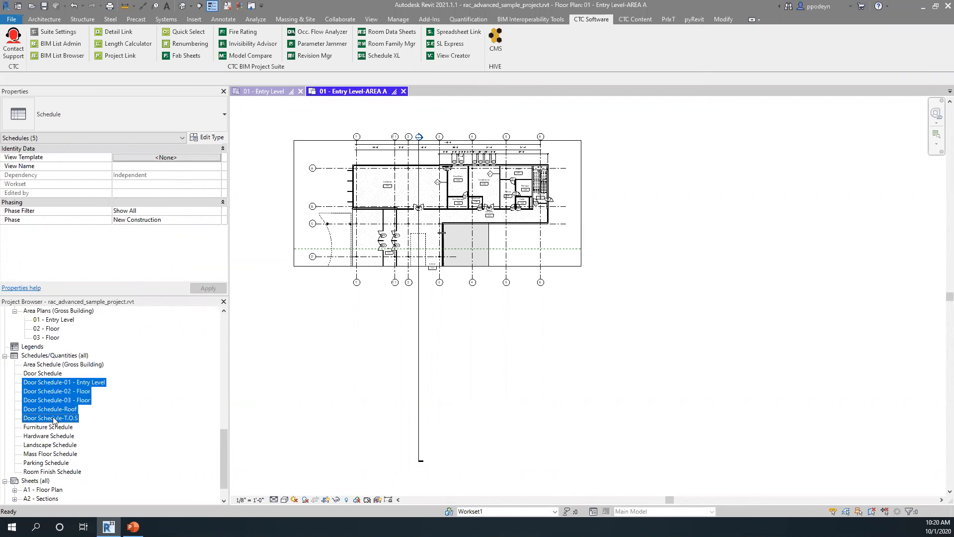
Delete the Door Schedule-Roof and Door Schedule-T.O.S schedules from the project
left_click(55, 420)
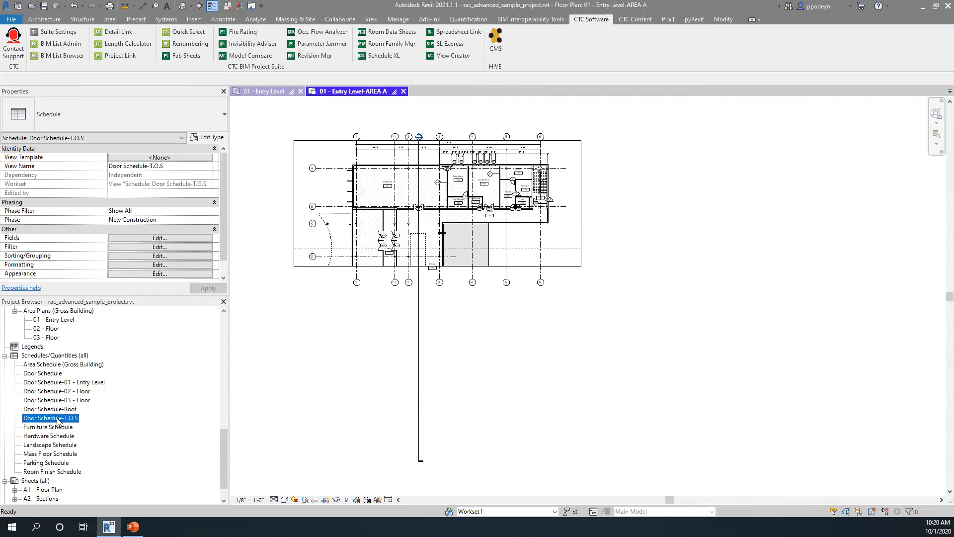
left_click(57, 409, "ctrl")
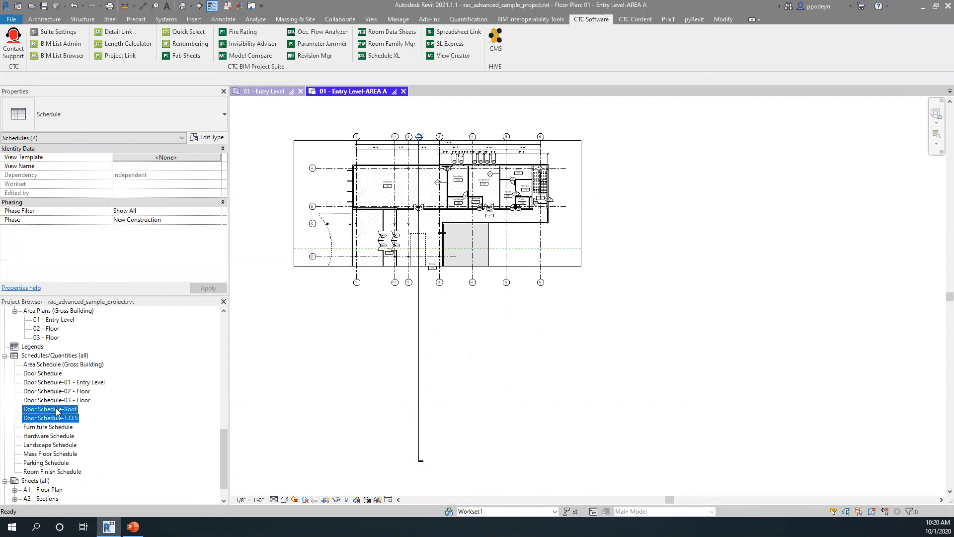
key("Delete")
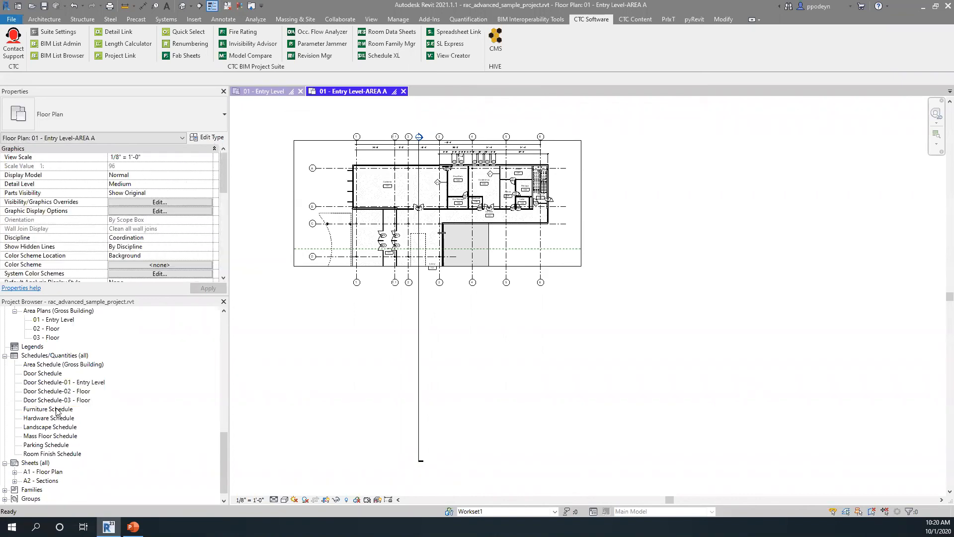
Open Door Schedule-01 - Entry Level and add the Level field to its scheduled fields
double_click(56, 383)
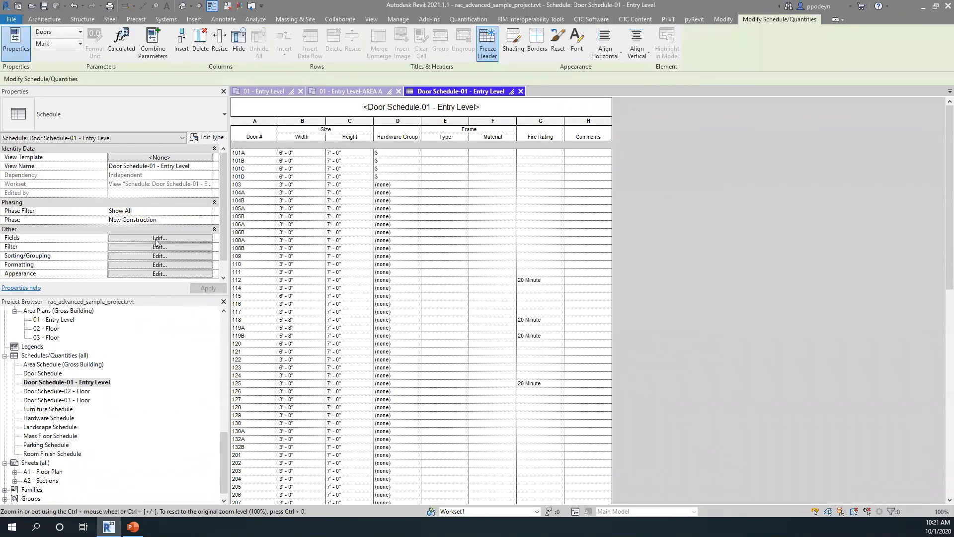
left_click(128, 240)
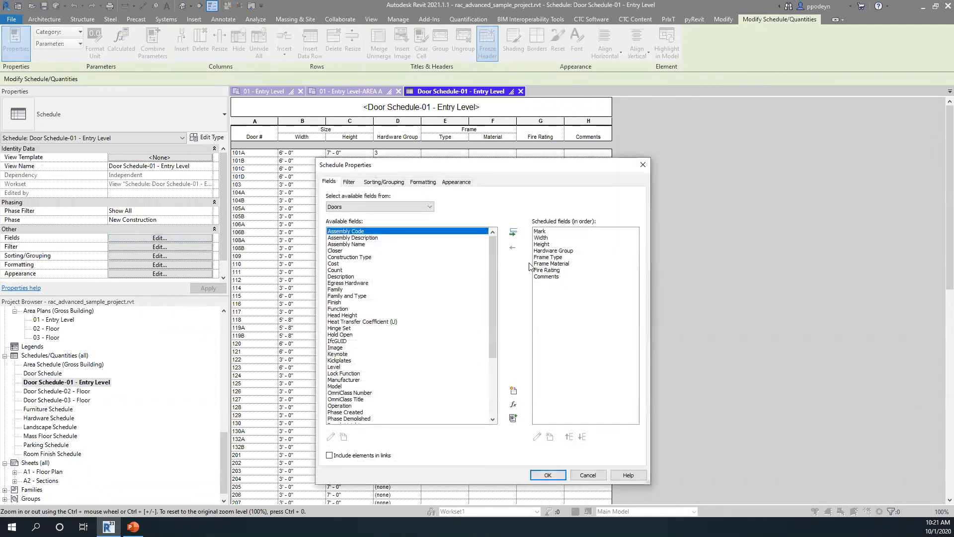
left_click(340, 244)
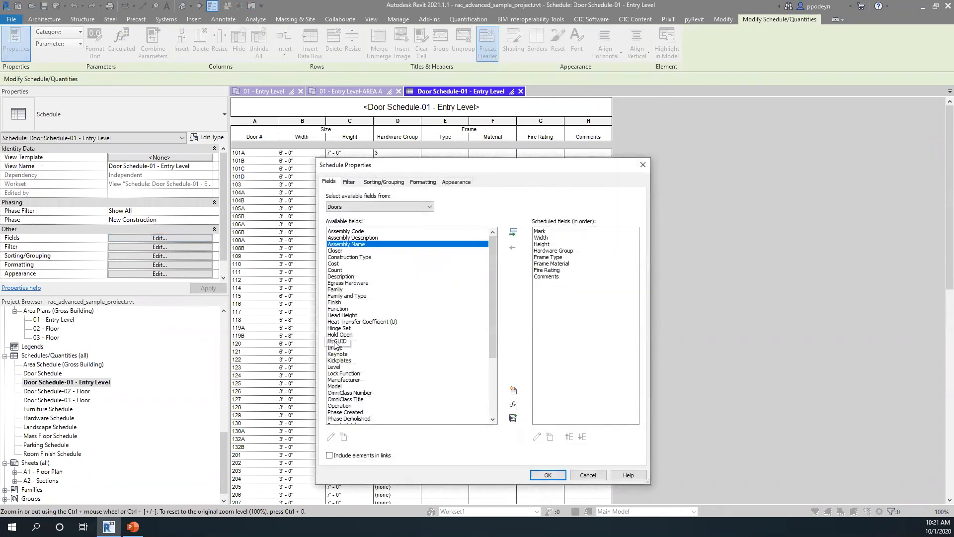
key("l")
left_click(513, 232)
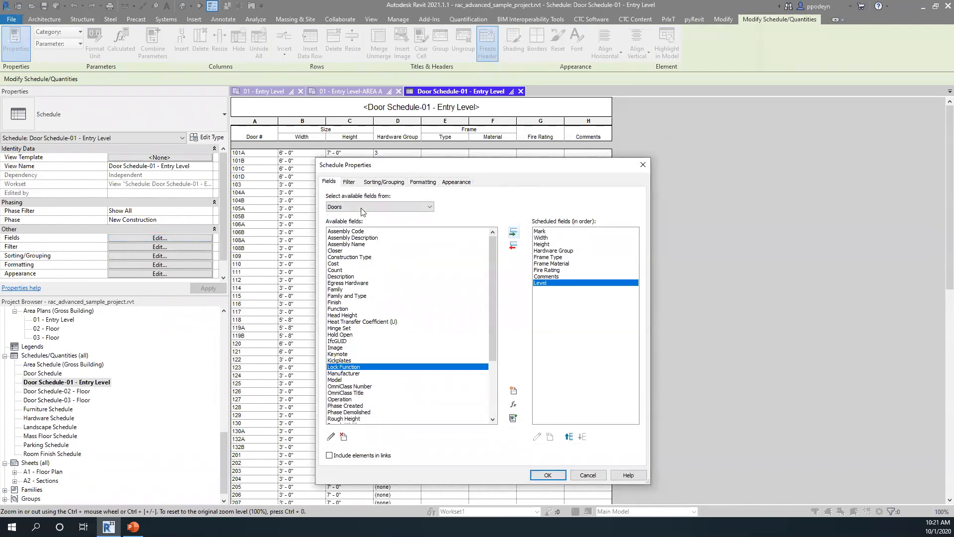
Filter the entry level door schedule to doors whose Level equals 01 - Entry Level
left_click(348, 187)
left_click(403, 198)
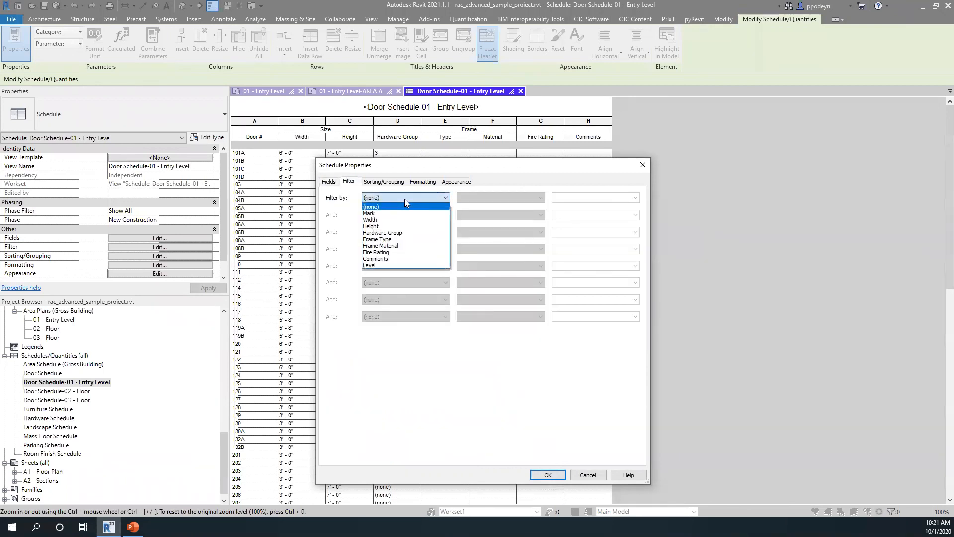
left_click(386, 264)
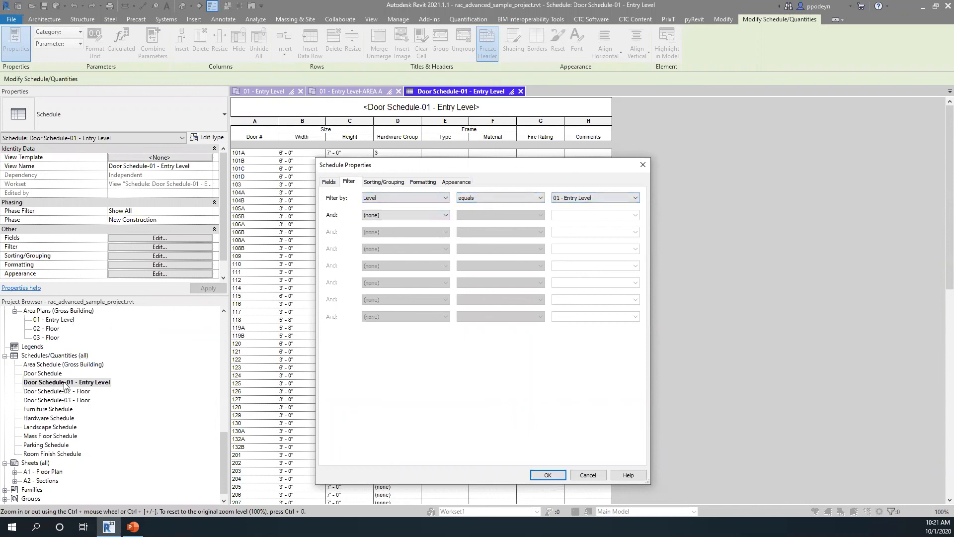
left_click(548, 475)
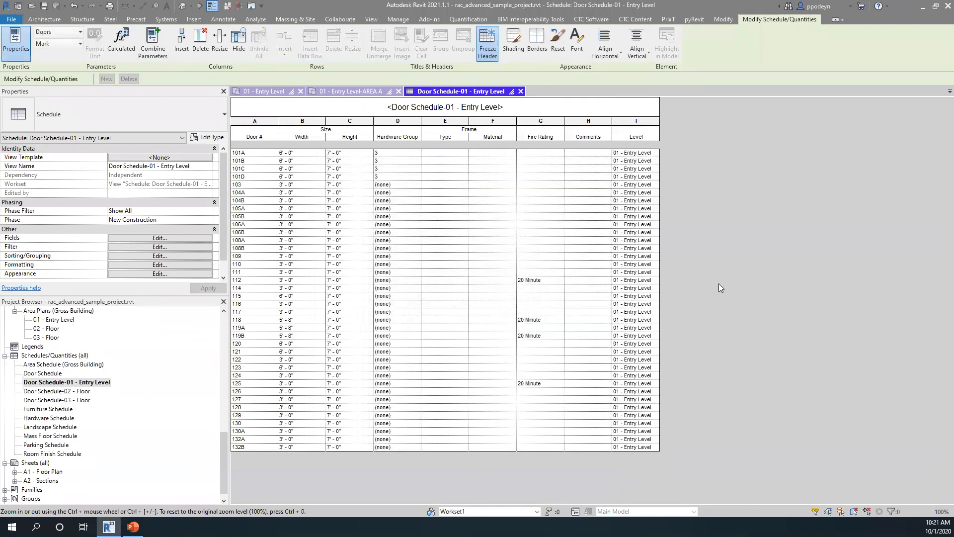
Add the Level field to the scheduled fields of Door Schedule-02 - Floor
left_click(67, 391)
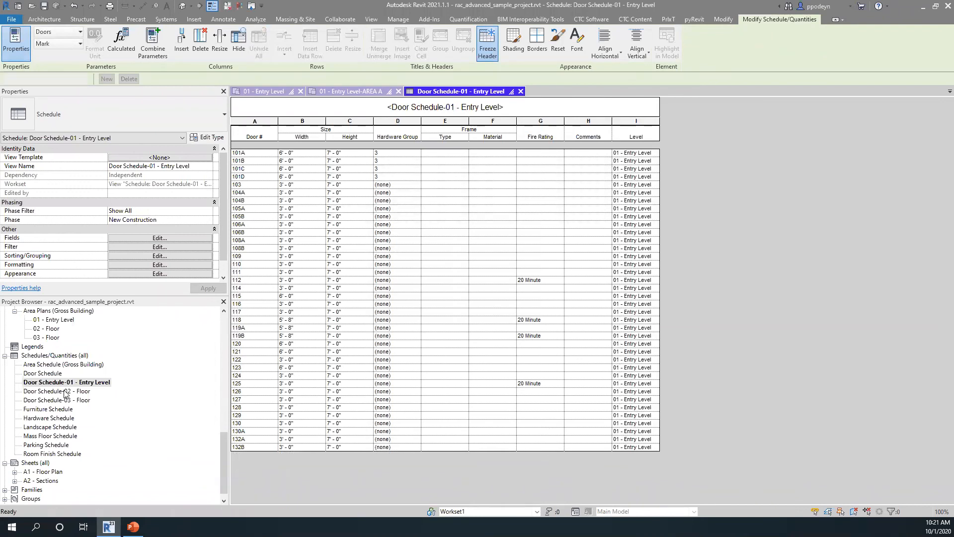
left_click(153, 248)
left_click(328, 182)
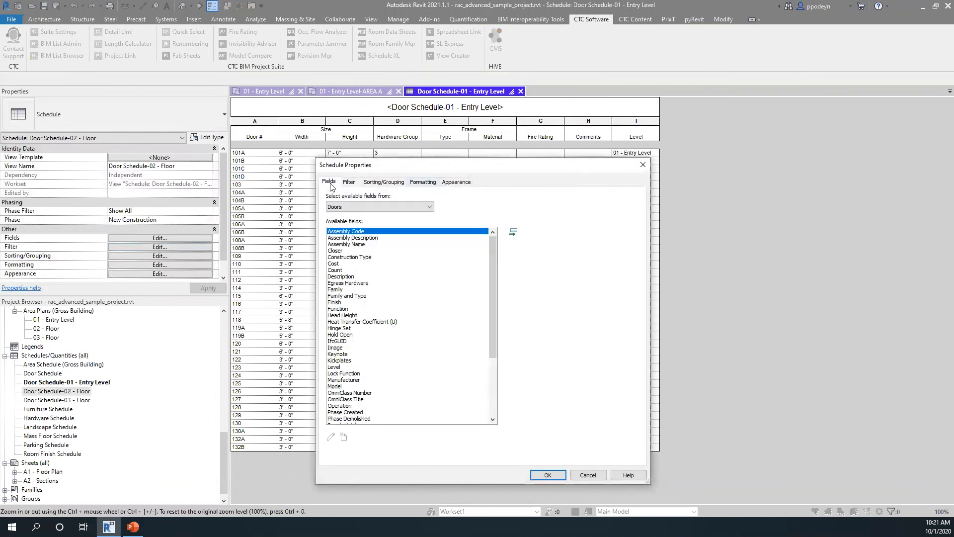
left_click(353, 335)
left_click(337, 367)
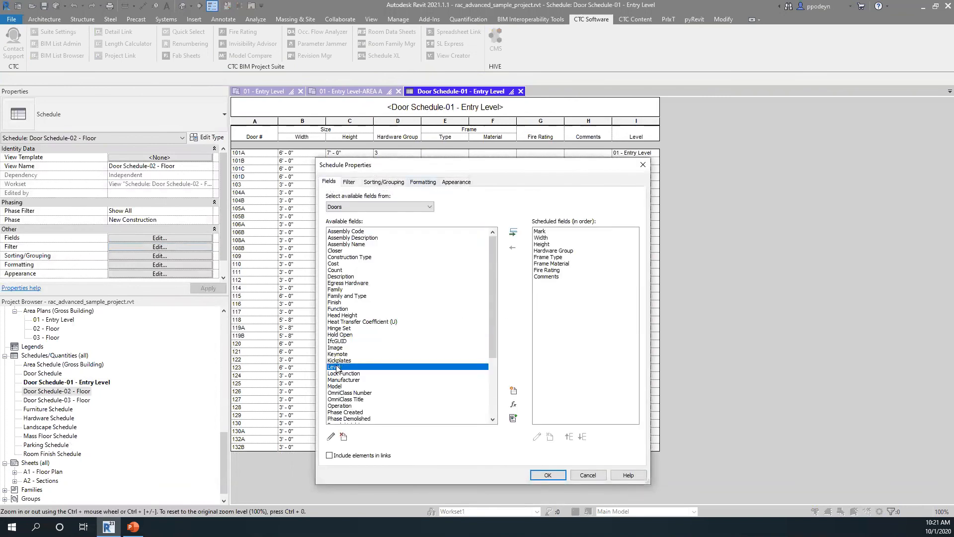
left_click(514, 232)
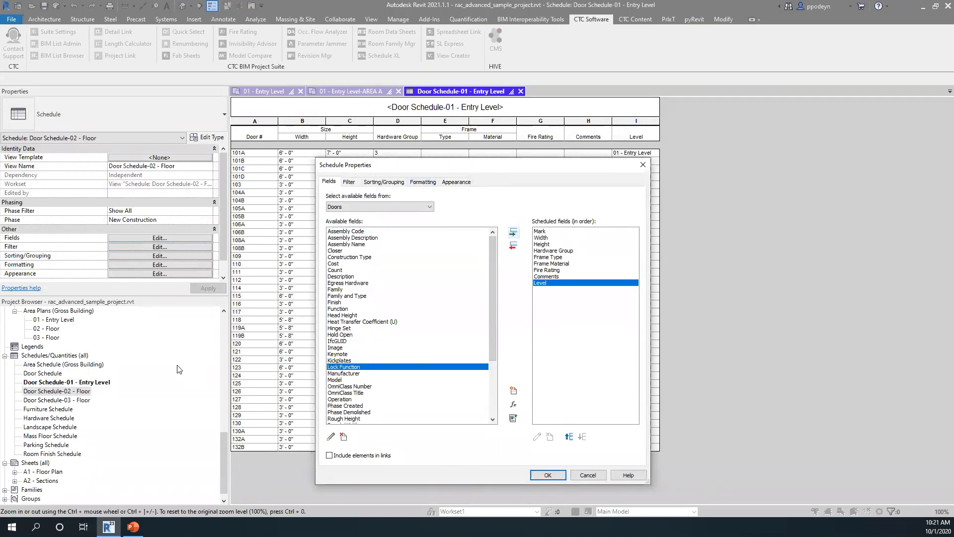
Filter Door Schedule-02 - Floor to doors whose Level equals 02 - Floor and open the schedule
left_click(349, 182)
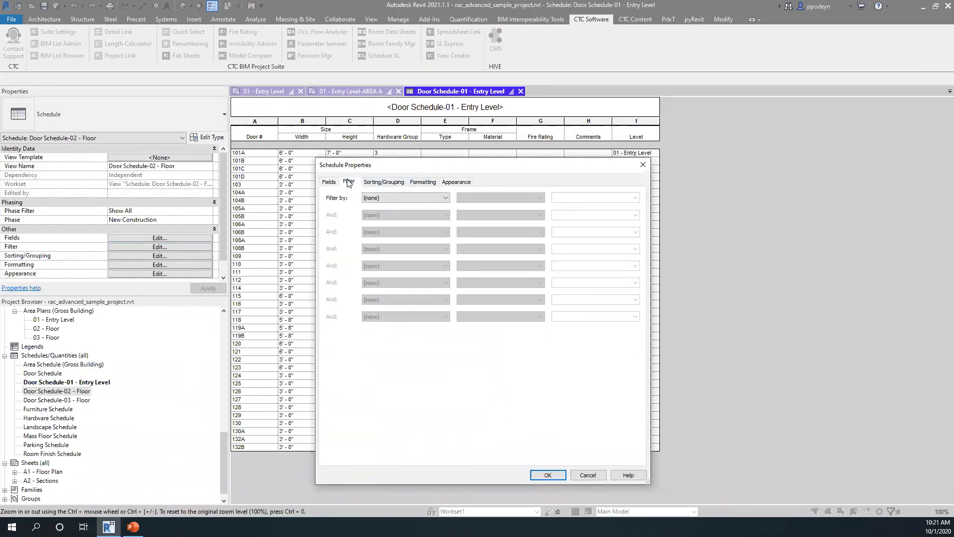
left_click(393, 197)
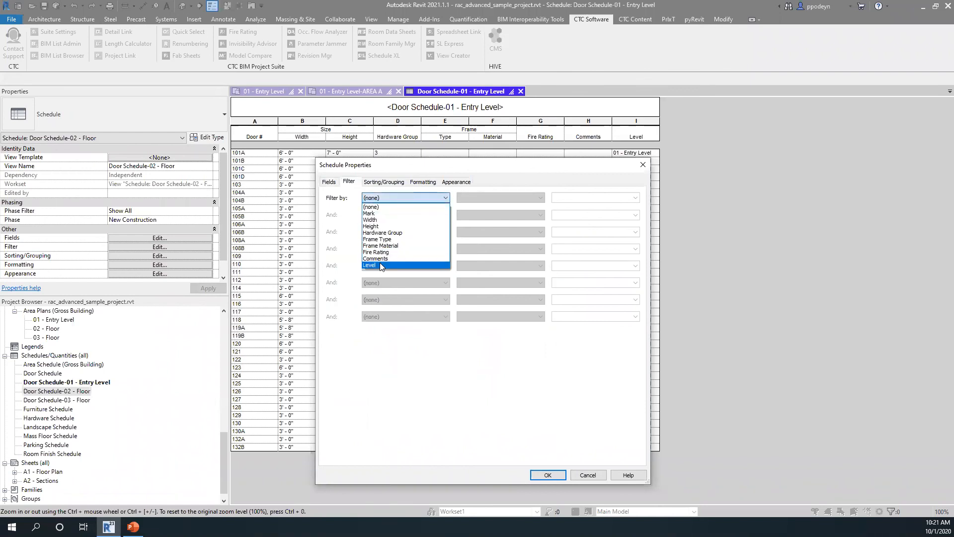
left_click(388, 264)
left_click(576, 198)
left_click(577, 213)
left_click(548, 474)
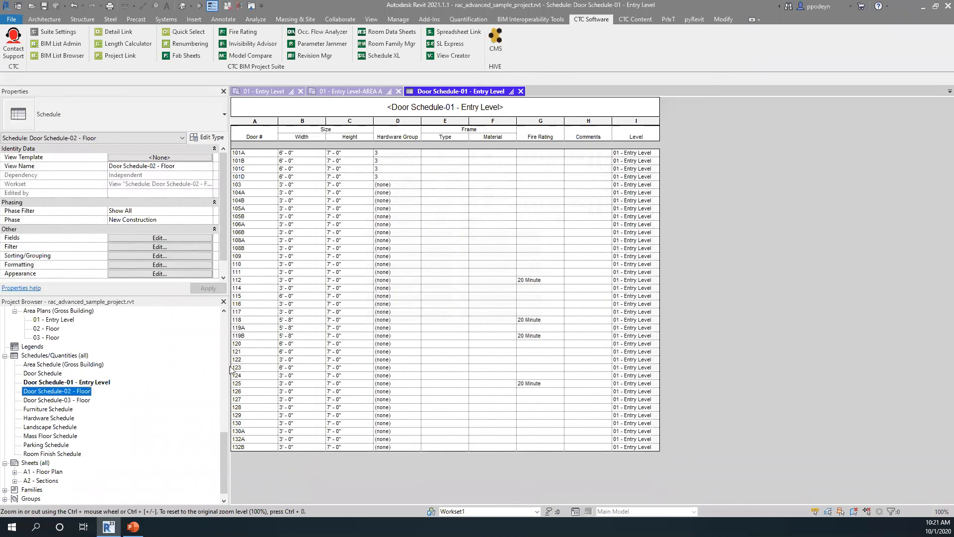
double_click(74, 392)
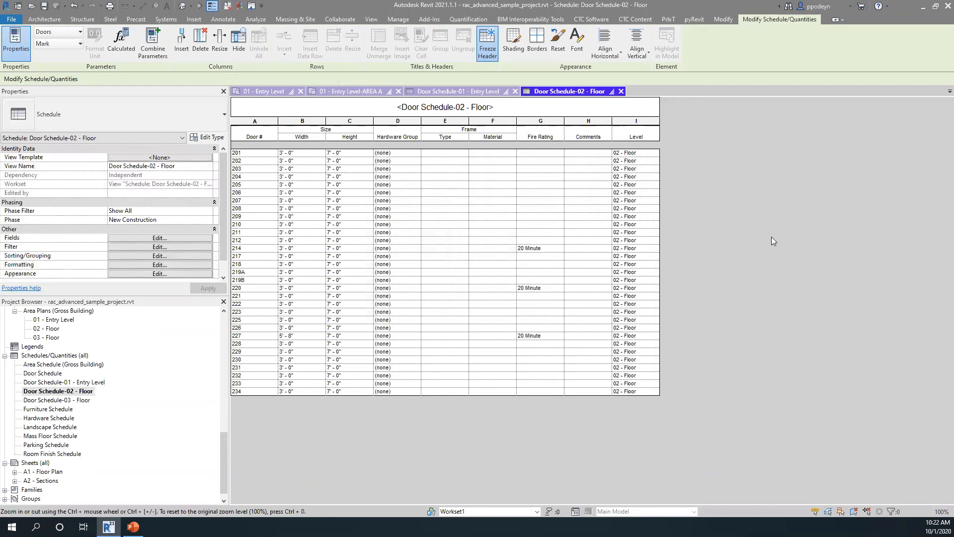
Return to the 01 - Entry Level plan, reopen View Creator, and bring up its sheet and titleblock options
left_click(39, 383)
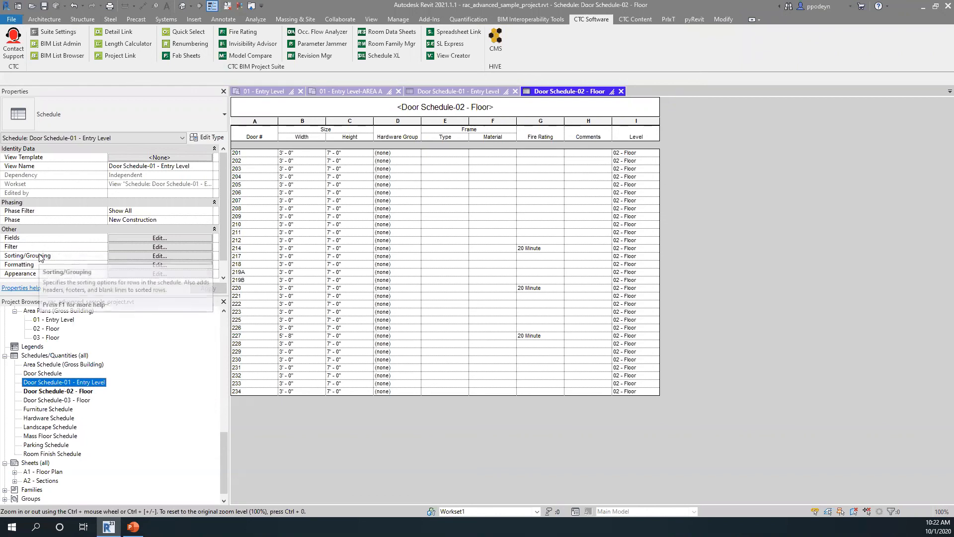
left_click(346, 93)
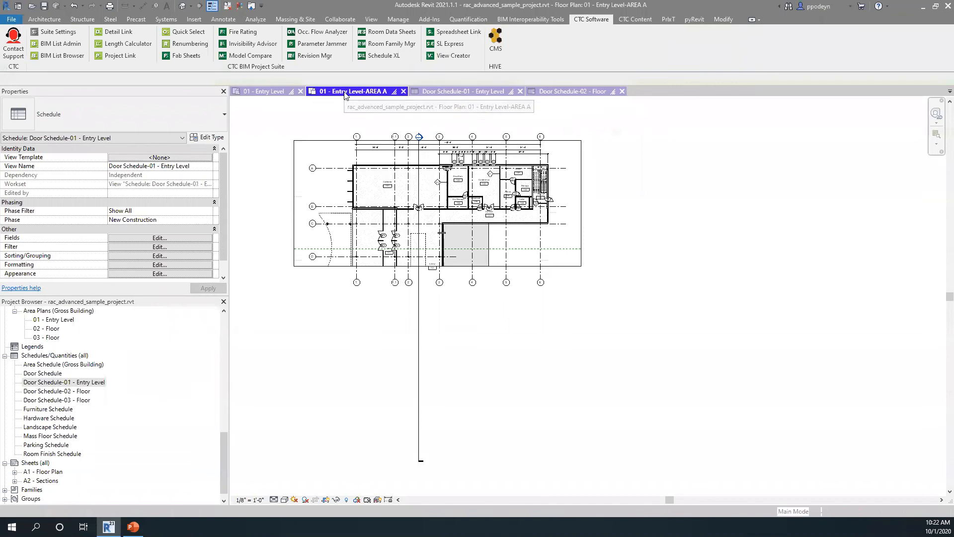
left_click(263, 92)
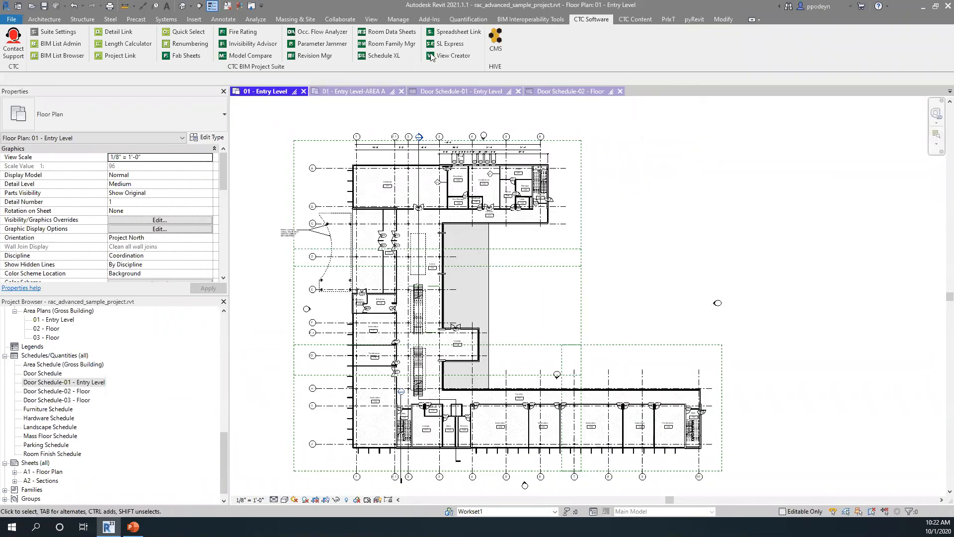
left_click(447, 56)
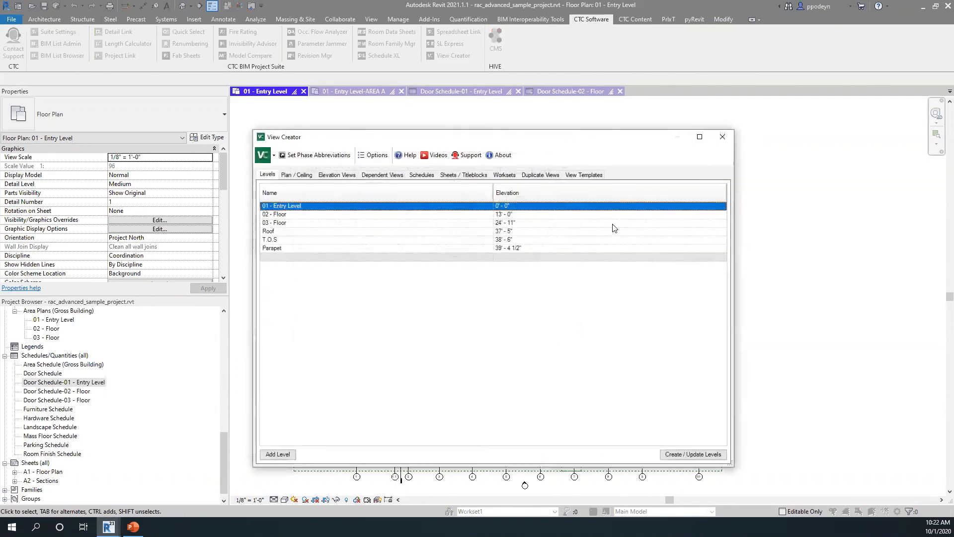
left_click(422, 175)
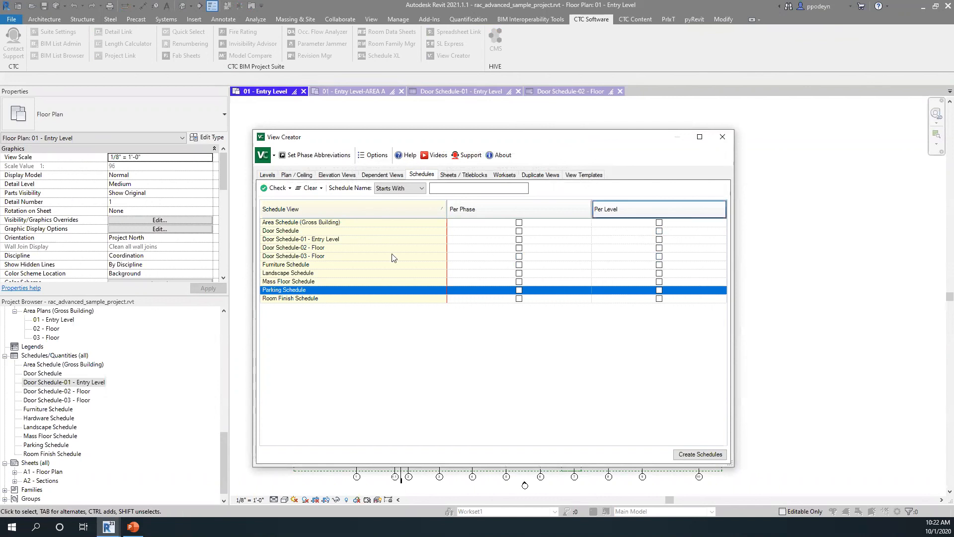
left_click(463, 181)
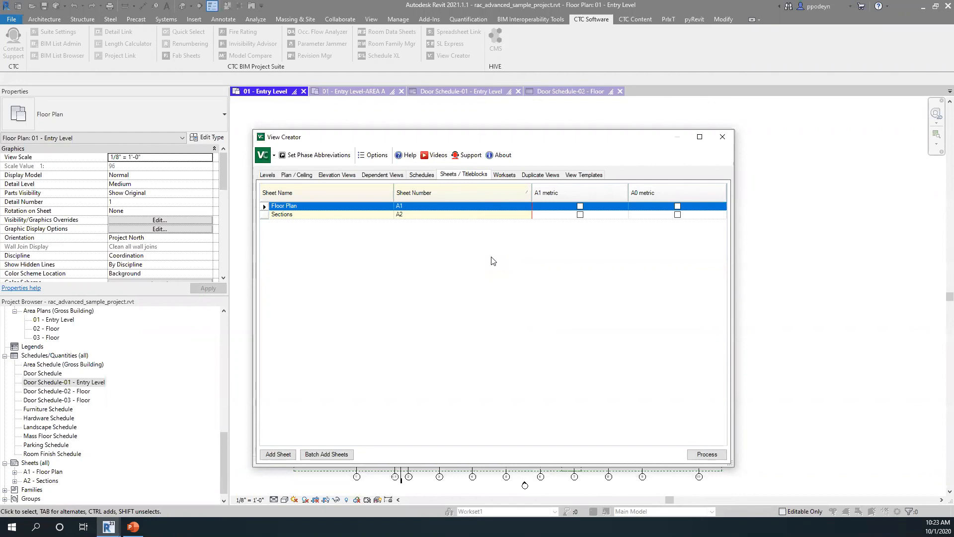
Batch add nine sheets named DETAIL using the A1 metric title block
left_click(318, 456)
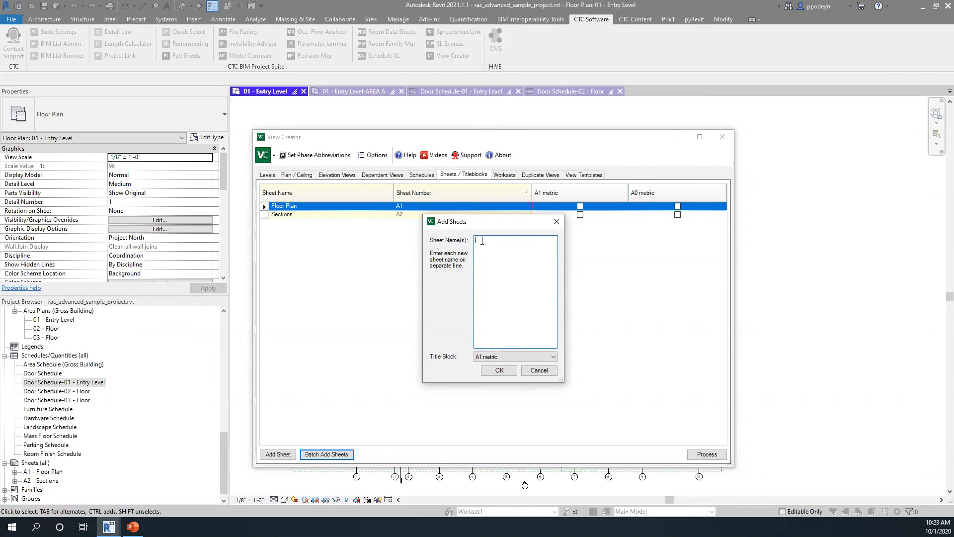
type("DETAIL")
key("ctrl+a")
key("ctrl+c")
key("End")
key("ctrl+v")
key("Return")
key("ctrl+v")
key("Return")
key("ctrl+v")
key("Return")
key("ctrl+v")
key("Return")
key("ctrl+v")
key("Return")
key("ctrl+v")
key("Return")
key("ctrl+v")
key("Return")
key("ctrl+v")
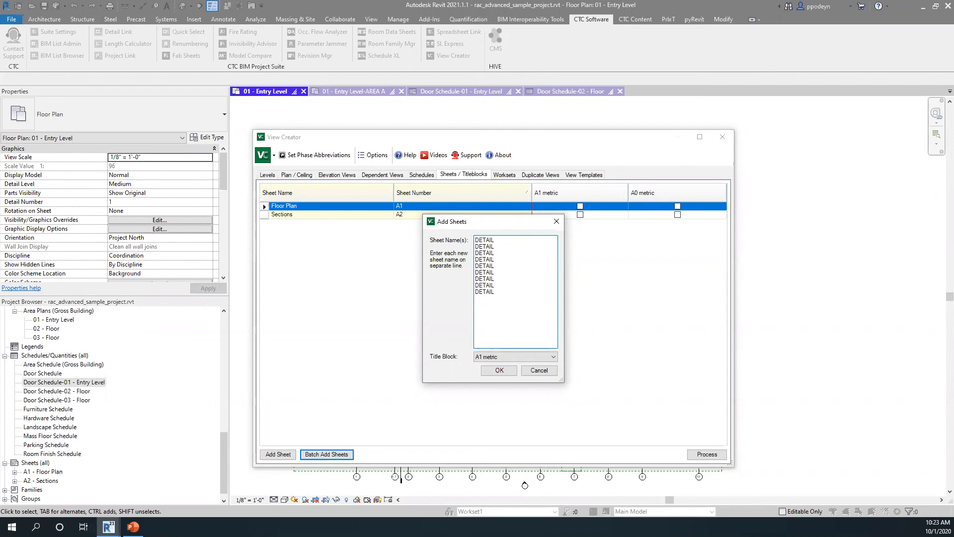
left_click(505, 357)
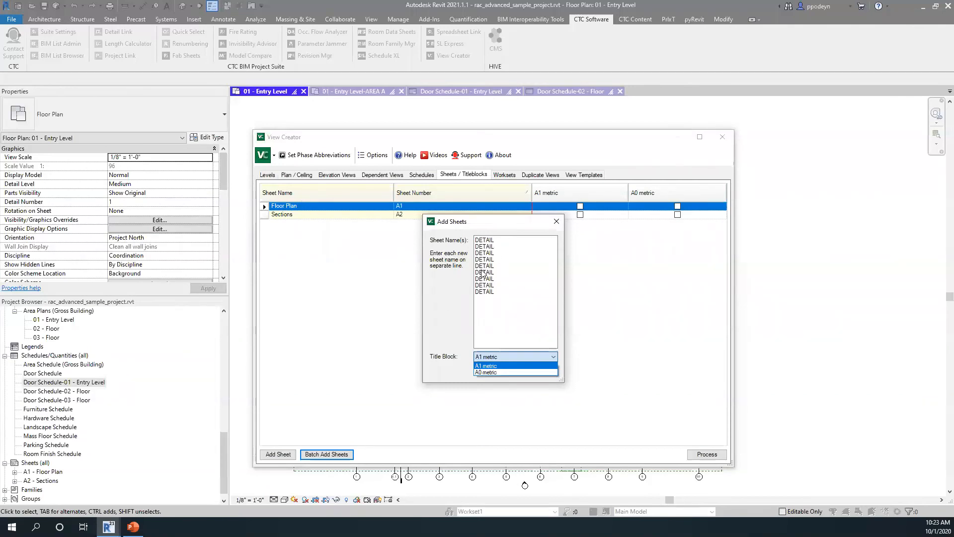
left_click(493, 366)
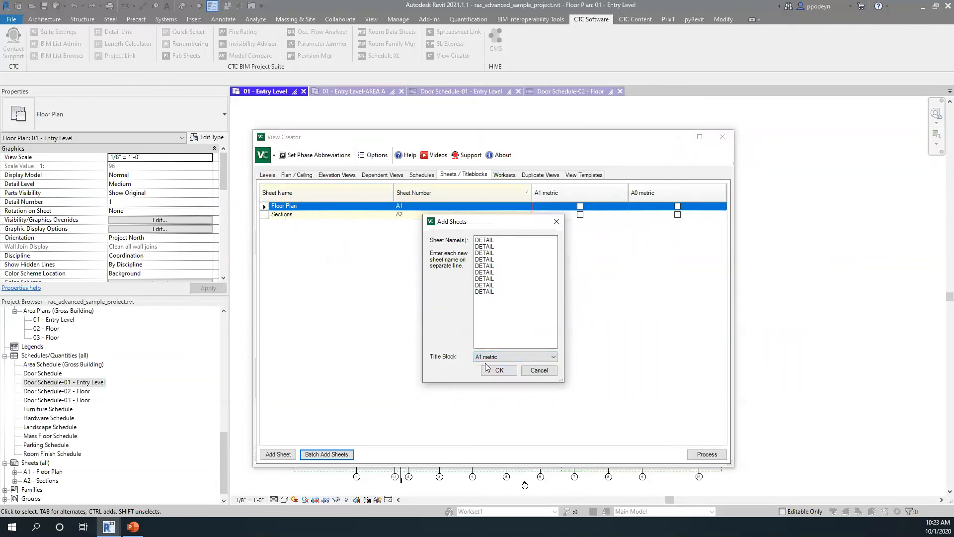
left_click(498, 371)
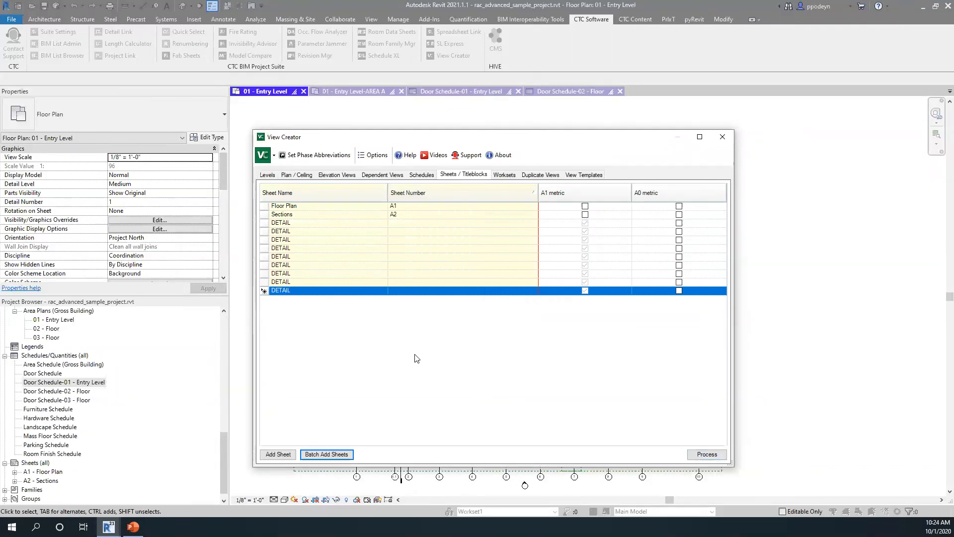
Number the DETAIL sheets A5 through A13 and assign the A1 metric titleblock to the Floor Plan and Sections sheets
left_click(400, 223)
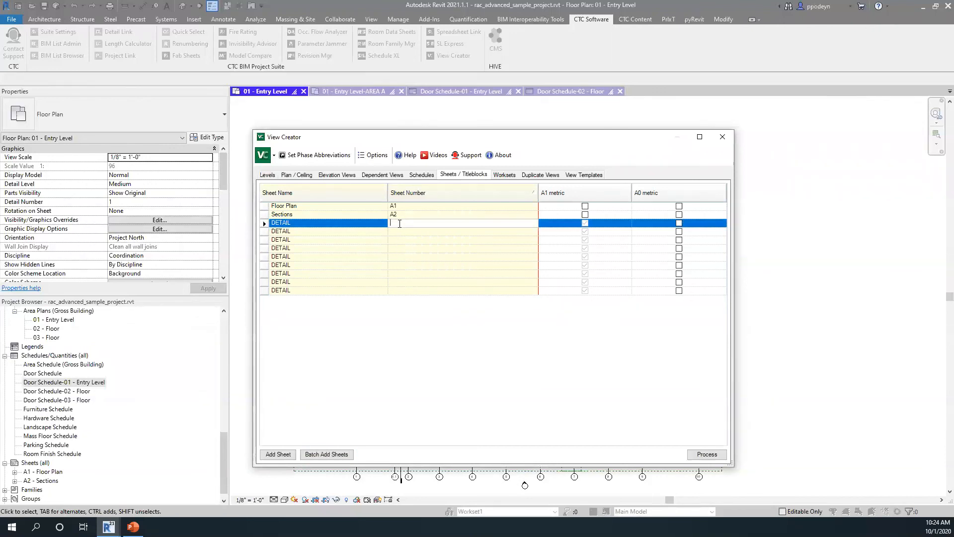
type("A5")
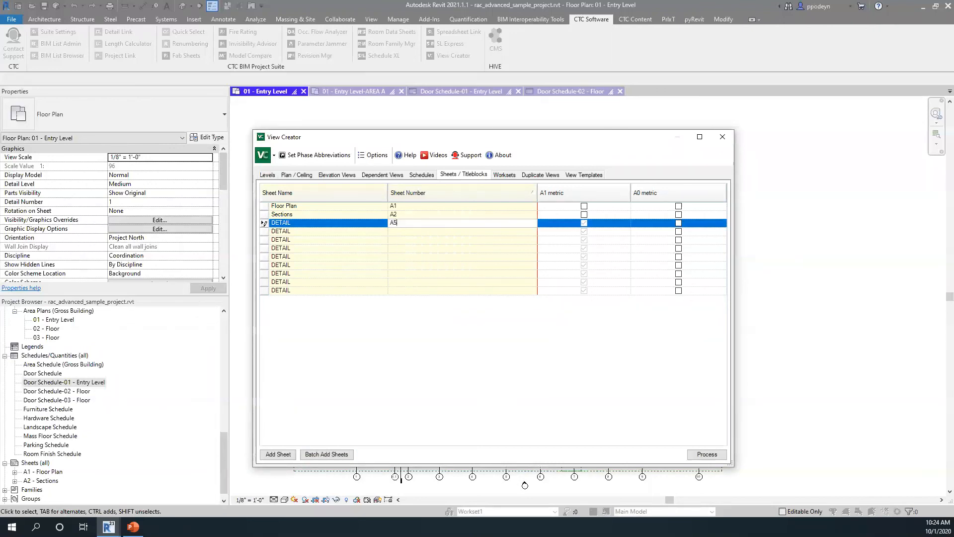
key("Return")
type("A6")
key("Return")
type("A7")
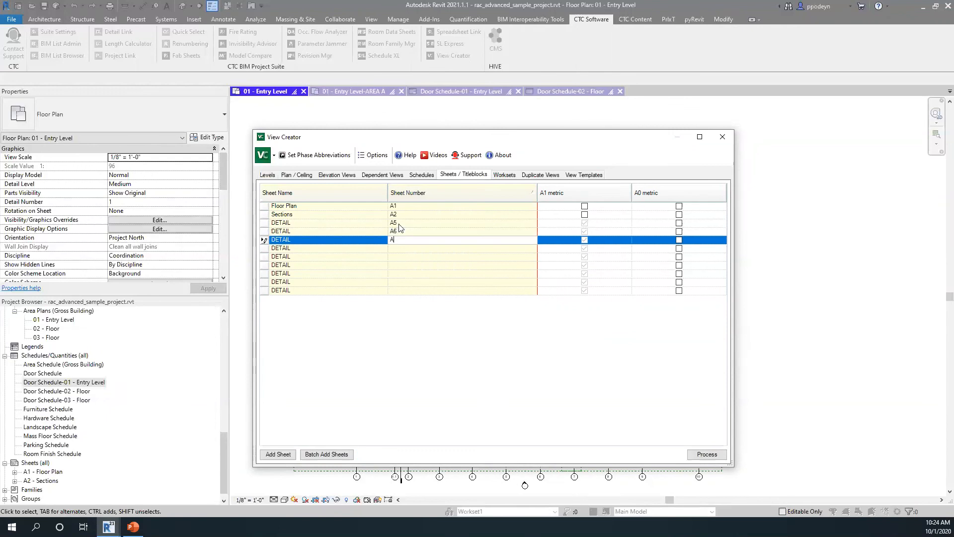
key("Return")
type("A8")
key("Return")
type("A9")
key("Return")
type("A10")
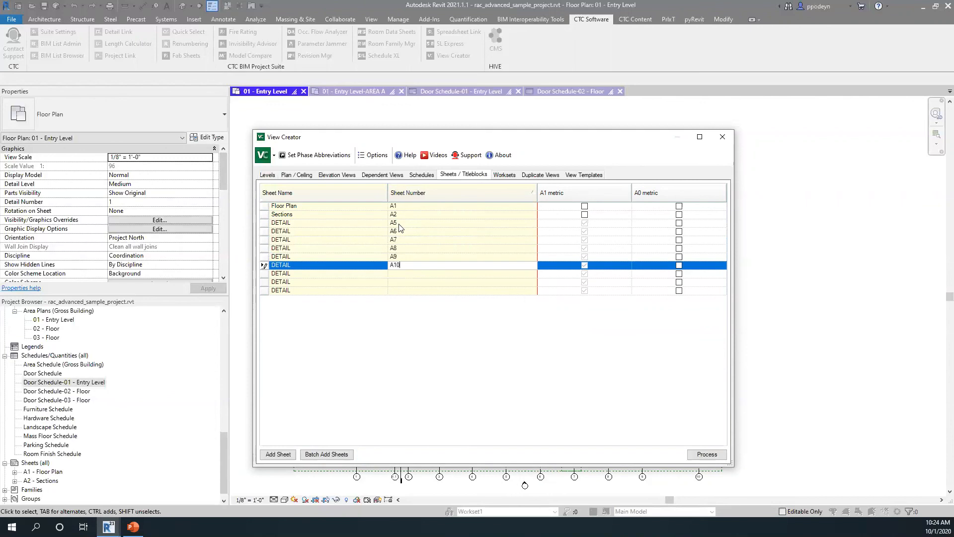
key("Return")
type("A11")
key("Return")
type("A12")
key("Return")
type("A13")
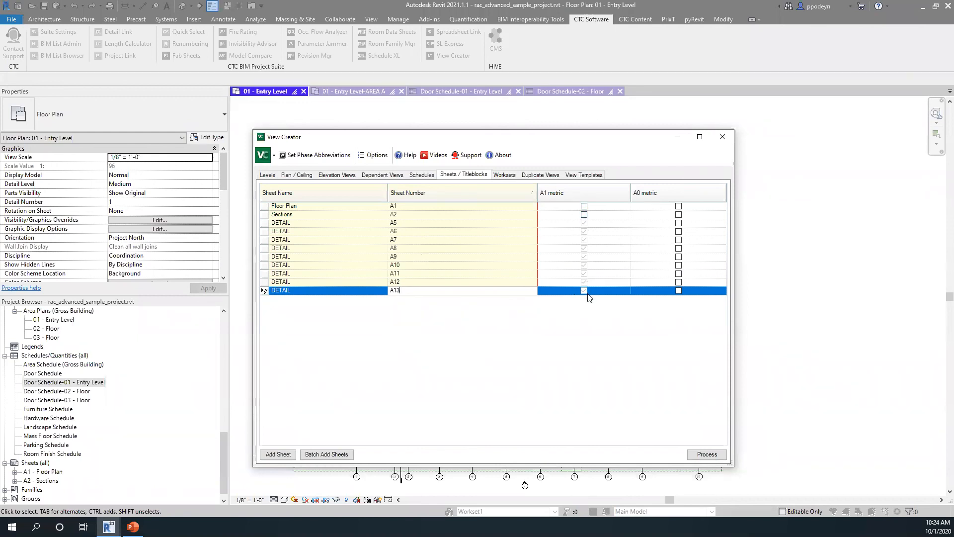
left_click(584, 215)
left_click(583, 206)
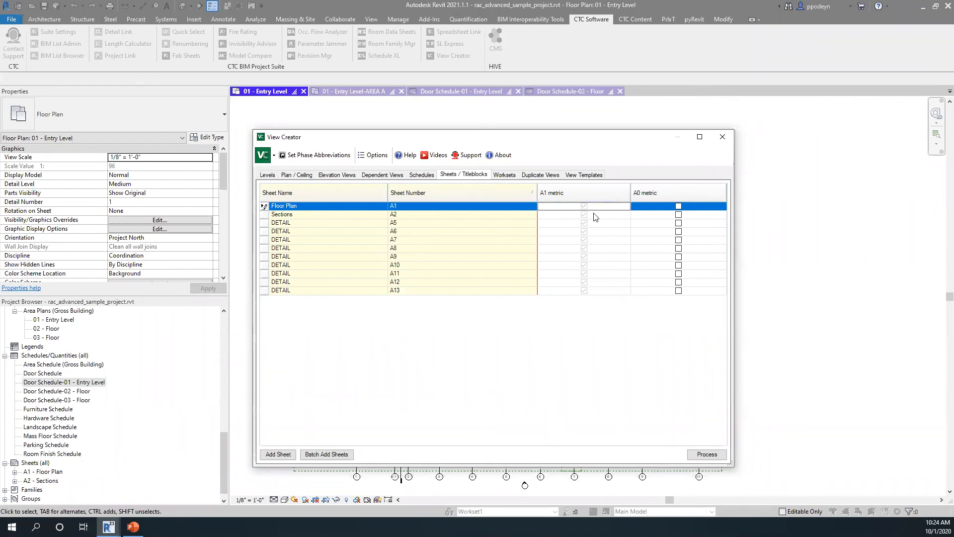
Process the sheet list to create the DETAIL sheets and update the titleblocks, then close the report and View Creator
left_click(697, 455)
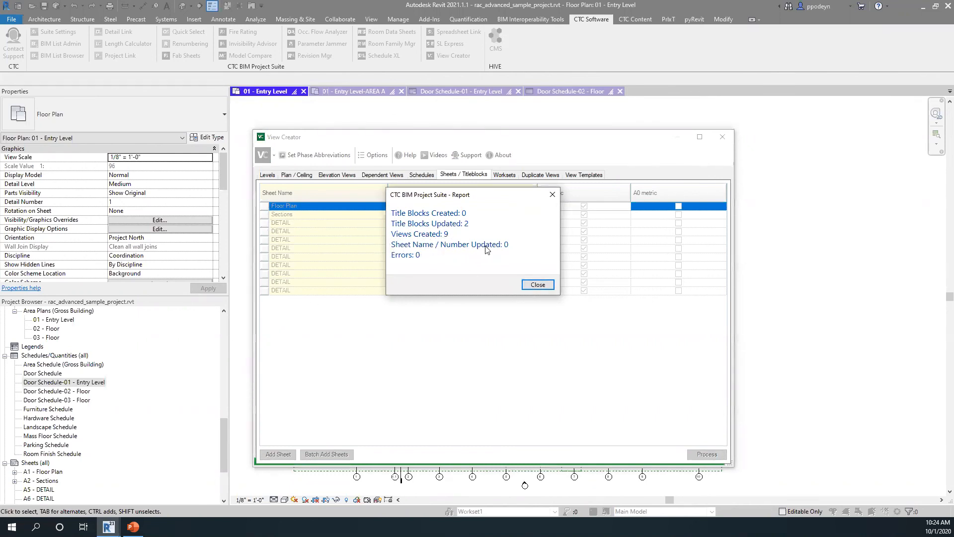
left_click_drag(475, 195, 462, 320)
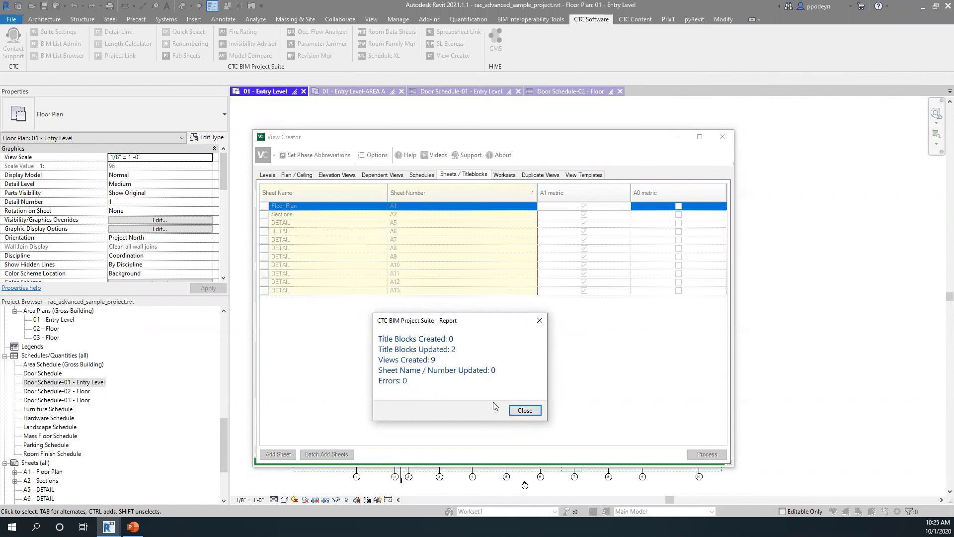
left_click(525, 410)
left_click(722, 136)
Open the A13 - DETAIL sheet, clear the save reminder, and check the sheet's titleblock
scroll(94, 412, "down", 4)
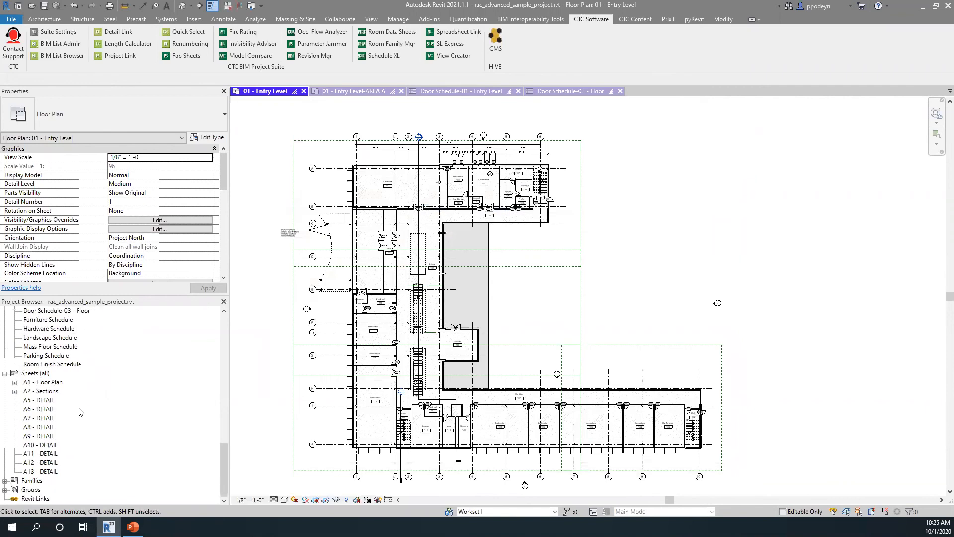
left_click(38, 400)
left_click(45, 472)
double_click(45, 472)
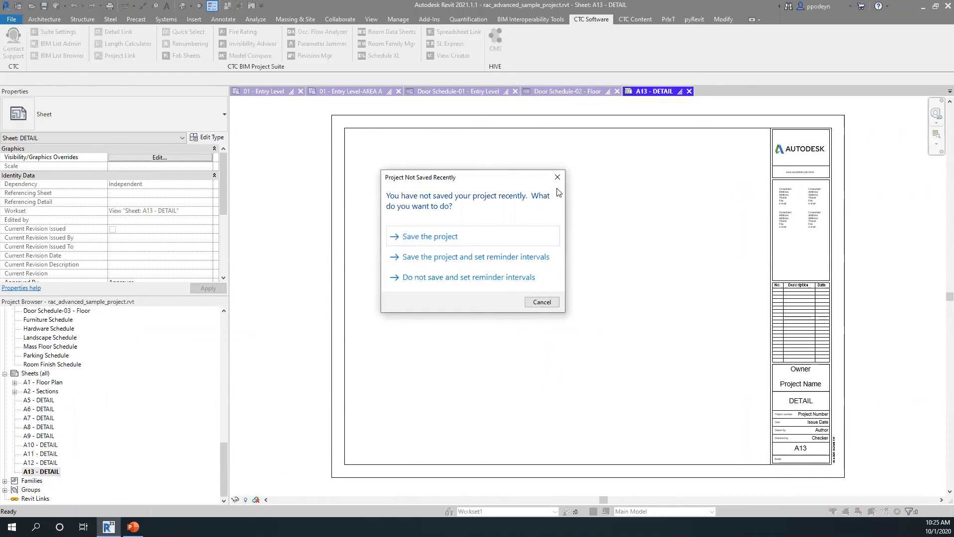
left_click(466, 237)
left_click(332, 241)
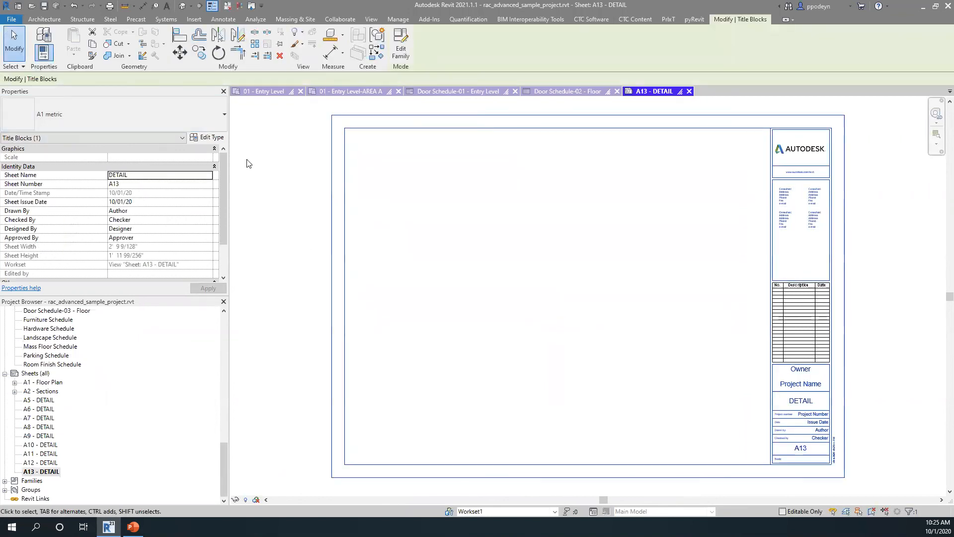
left_click(300, 184)
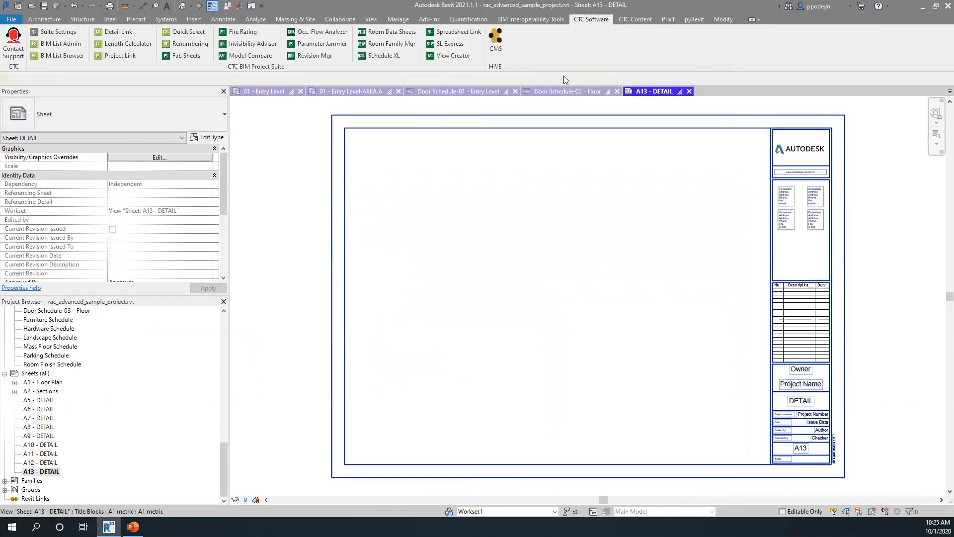
Reopen View Creator and mark the Workset1 and X_Site worksets for 3D view creation
left_click(446, 56)
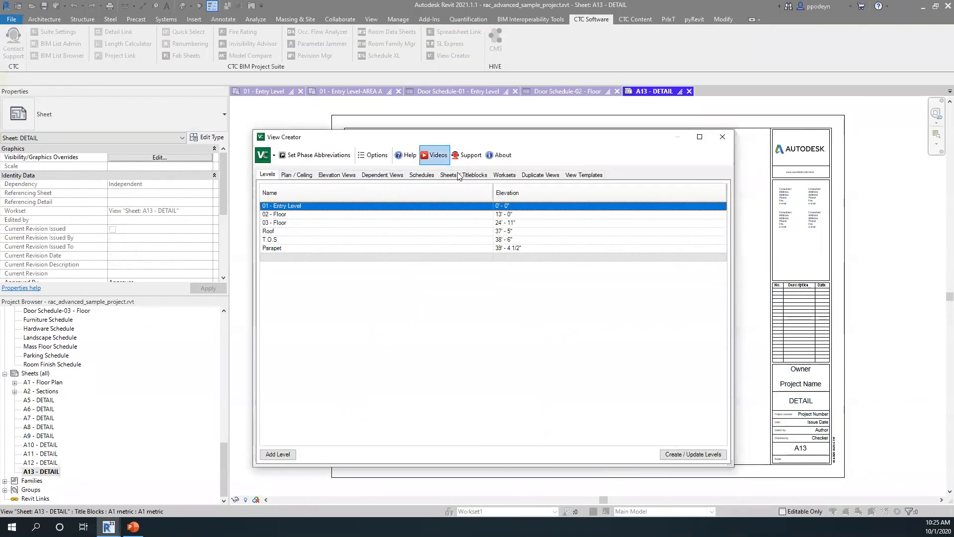
left_click(458, 175)
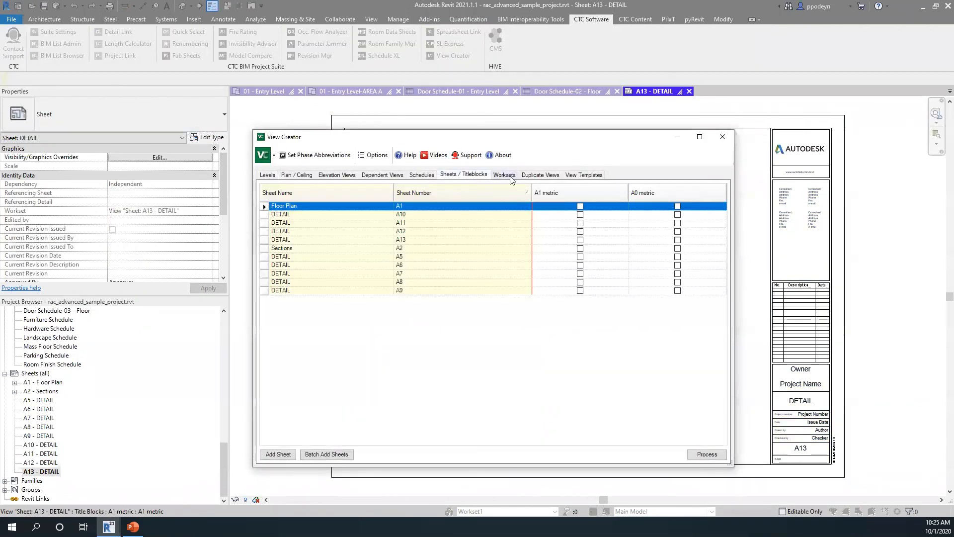
left_click(504, 175)
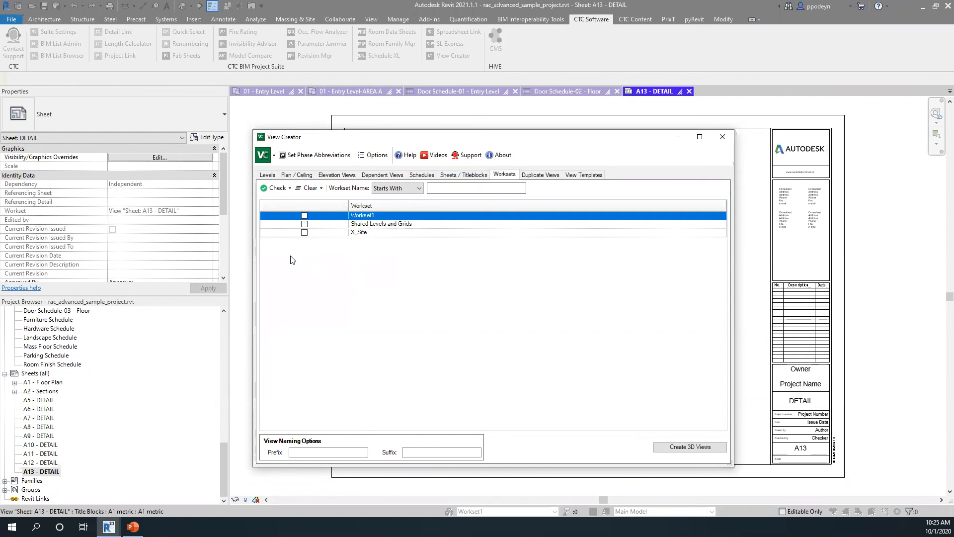
left_click(304, 215)
left_click(304, 233)
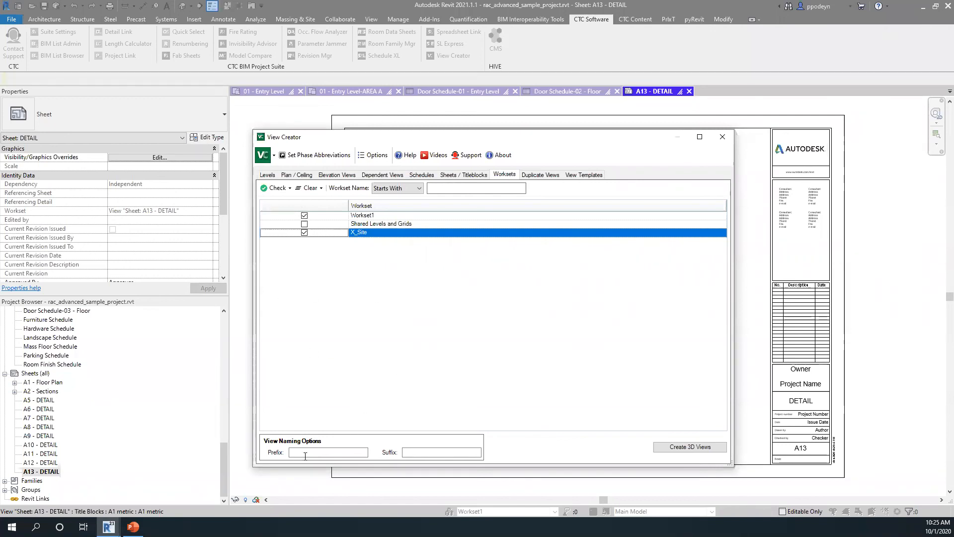
Create the workset 3D views with the name prefix Presentation and close View Creator
left_click(415, 452)
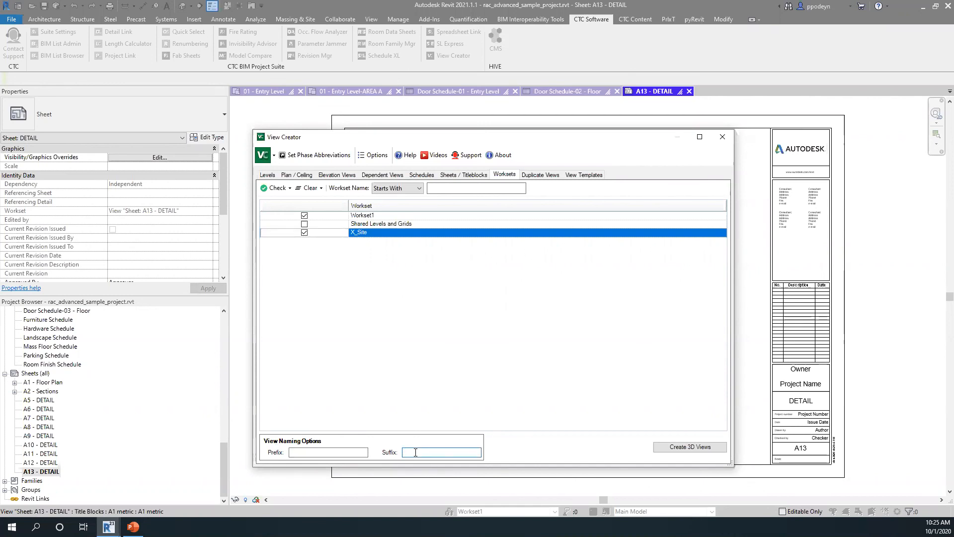
left_click(347, 452)
type("Presentation")
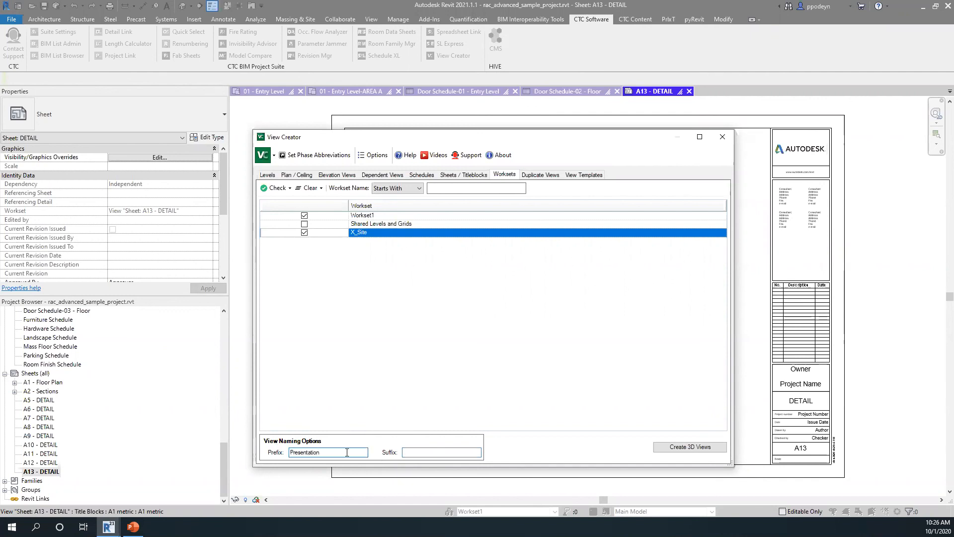
left_click(670, 446)
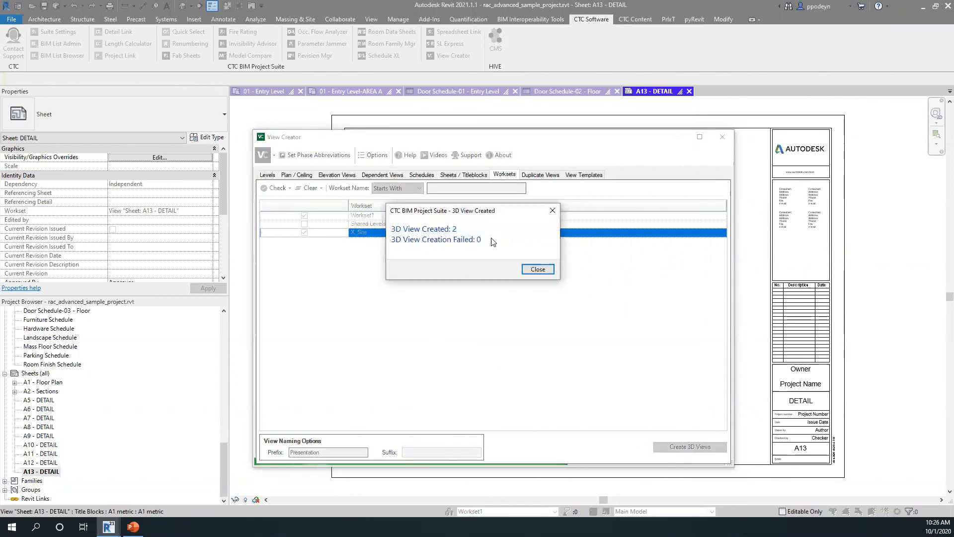
left_click(538, 271)
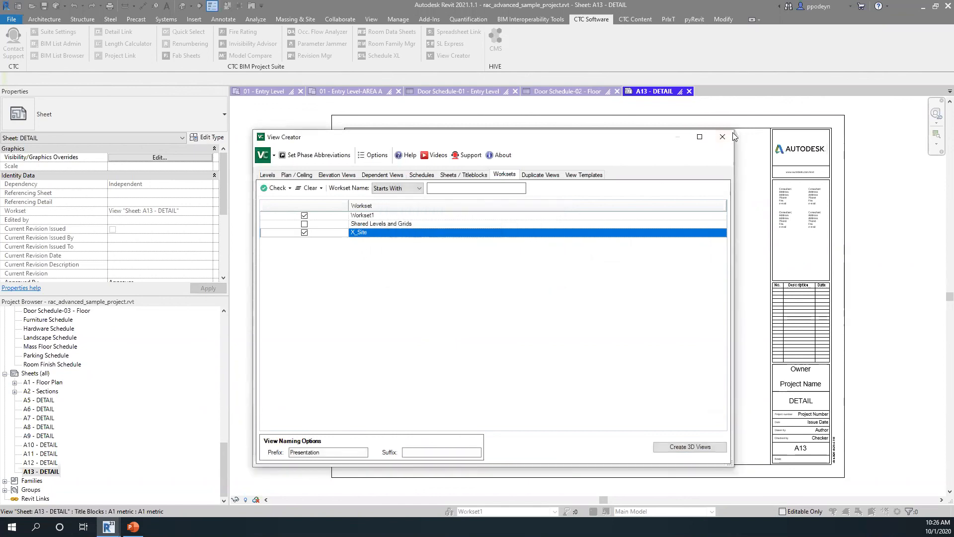
left_click(724, 137)
Open the Presentation-Workset1 and Presentation-X_Site 3D views to examine what each one shows
scroll(52, 378, "up", 5)
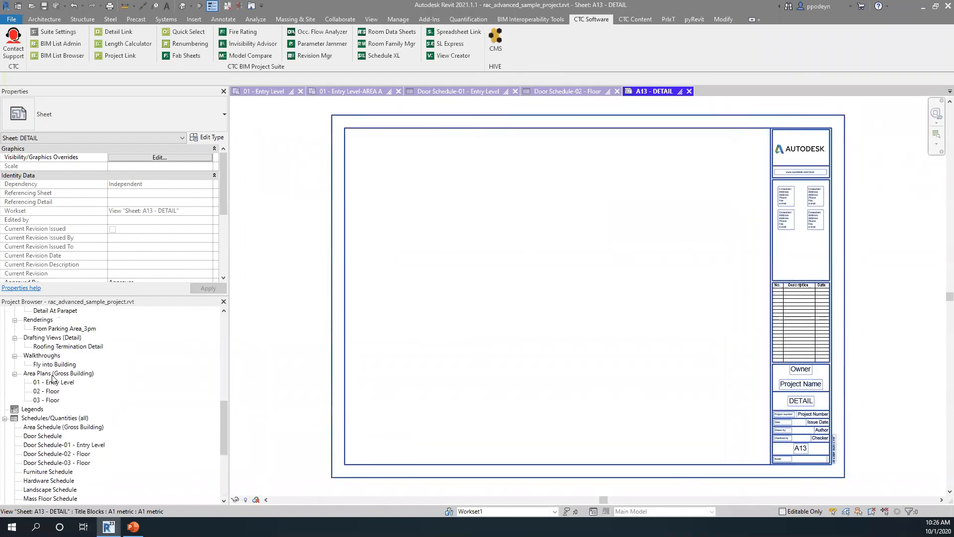
scroll(53, 379, "up", 10)
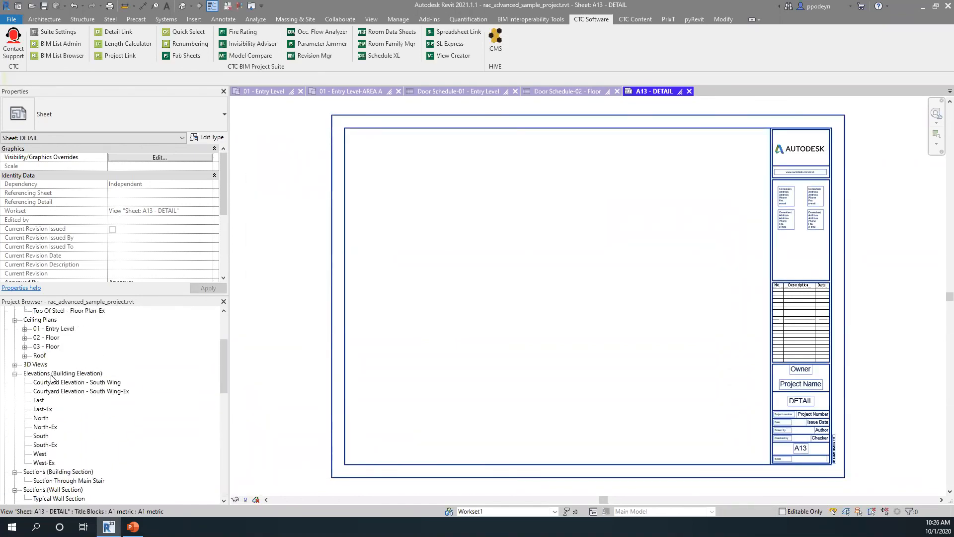
left_click(14, 365)
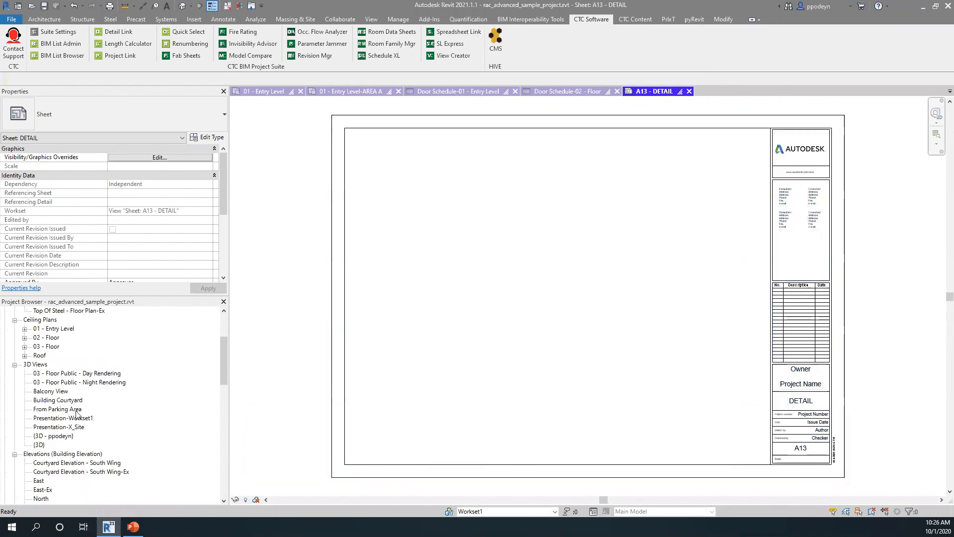
left_click(53, 427)
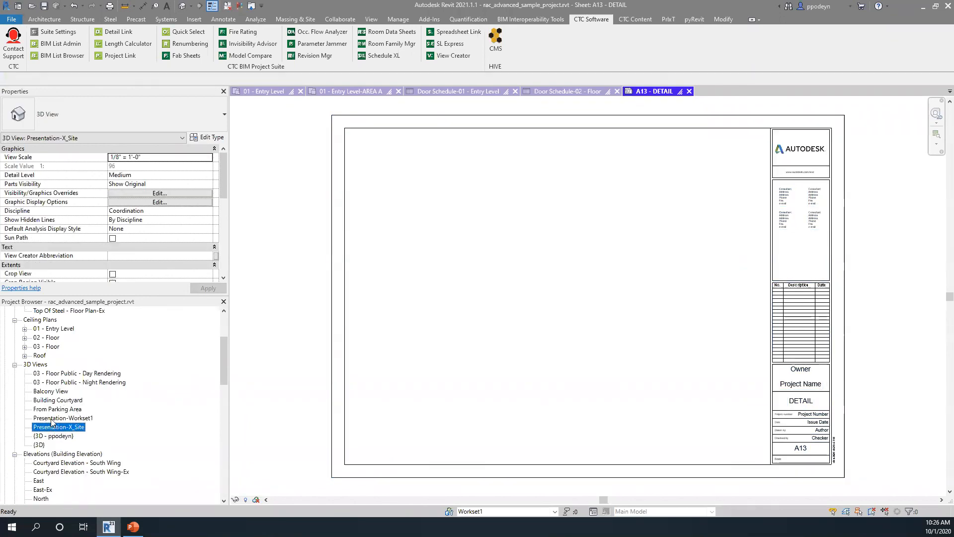
double_click(52, 418)
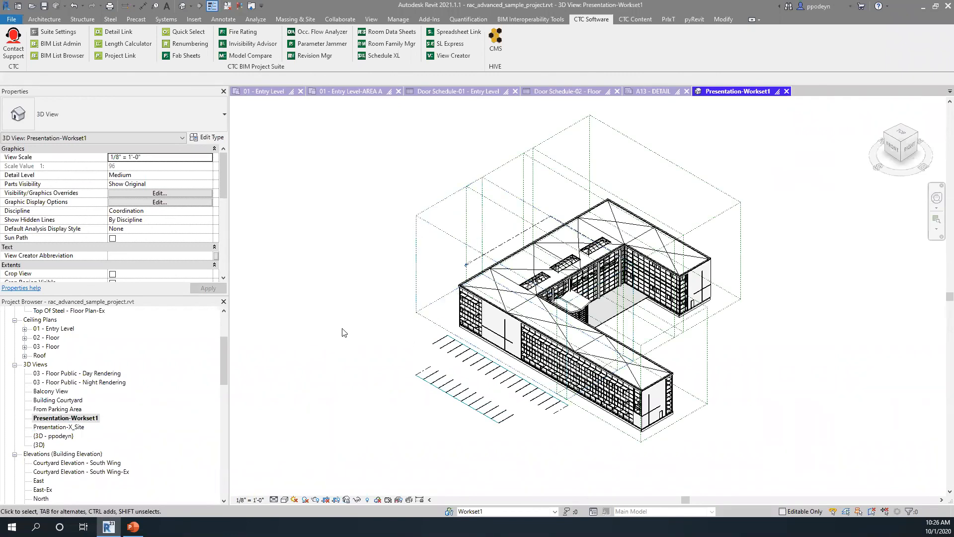
double_click(45, 429)
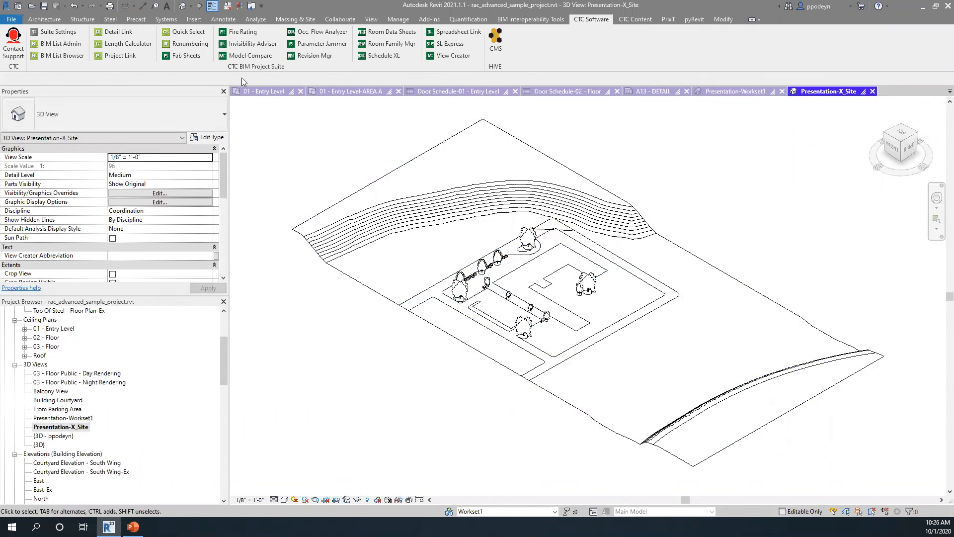
Reopen View Creator and filter the views available for duplication to the Elevation type
left_click(447, 56)
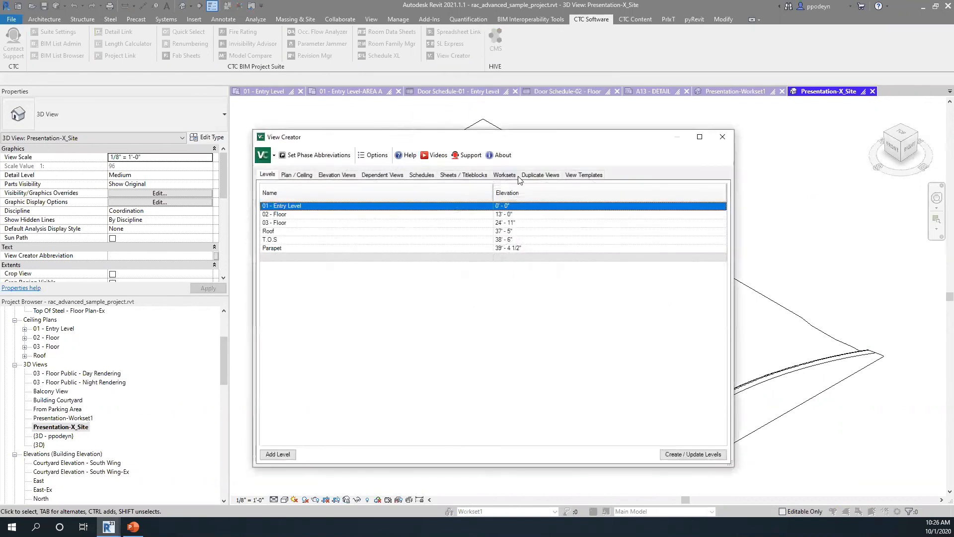
left_click(541, 175)
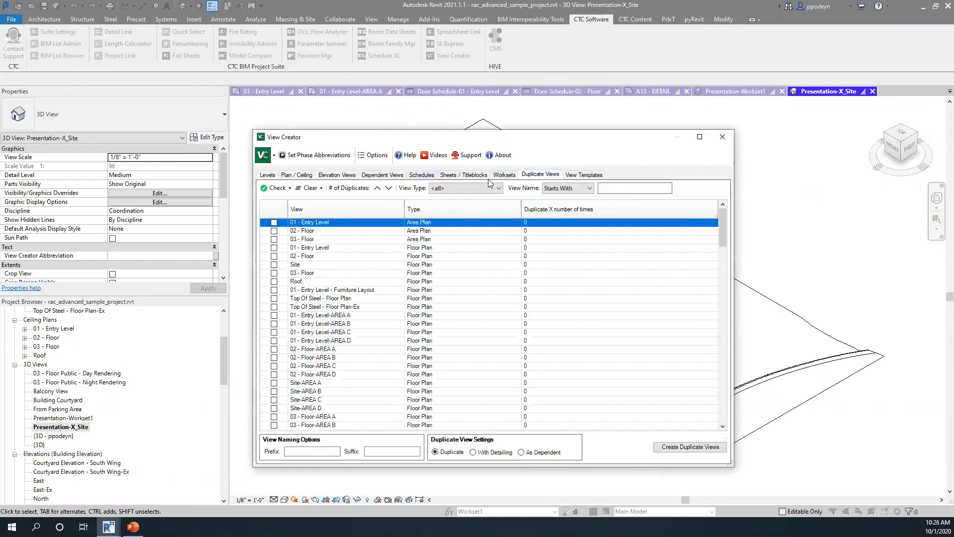
left_click(502, 175)
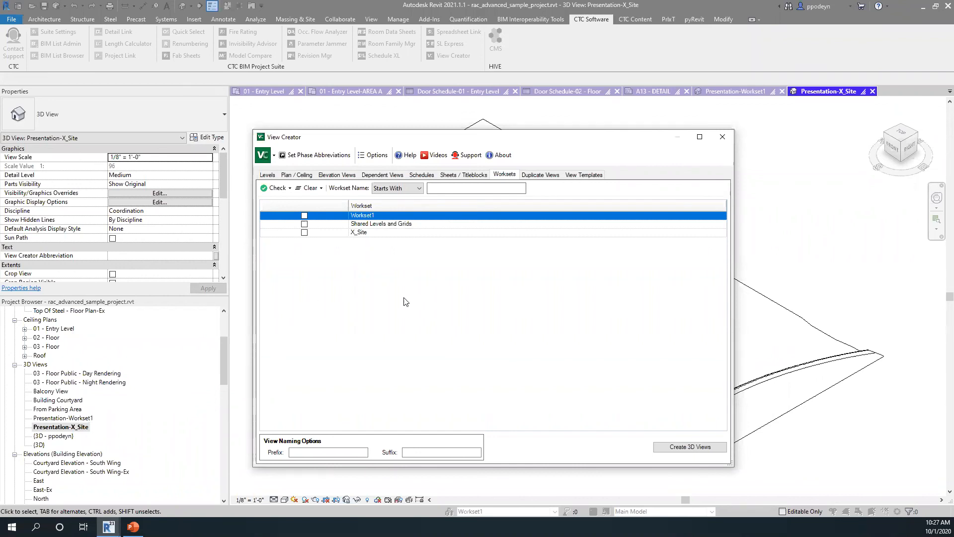
left_click(554, 175)
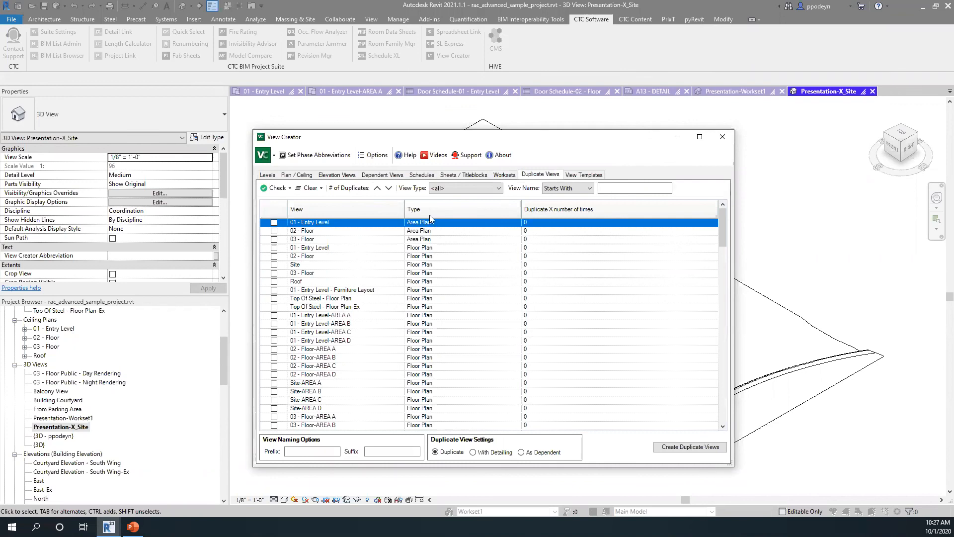
left_click(274, 223)
left_click(274, 222)
left_click(488, 187)
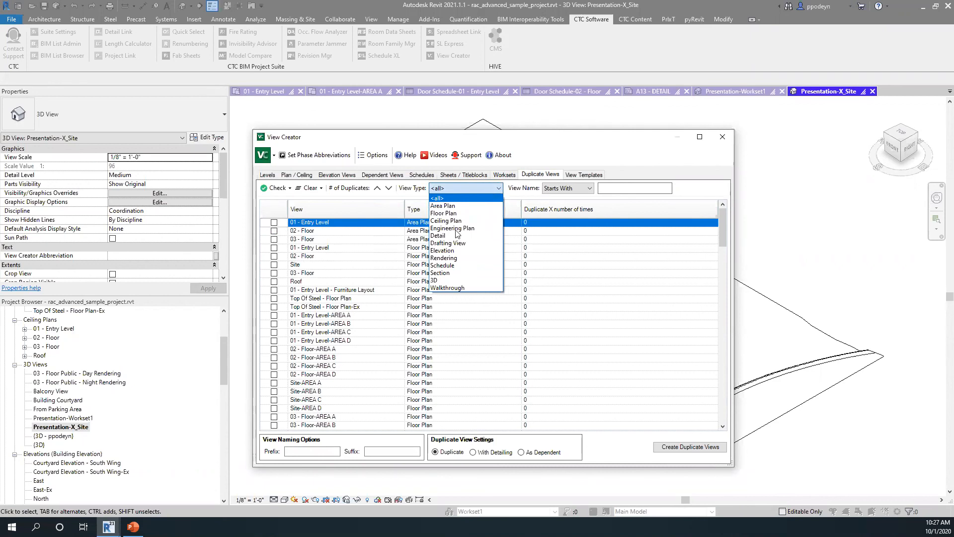
left_click(449, 250)
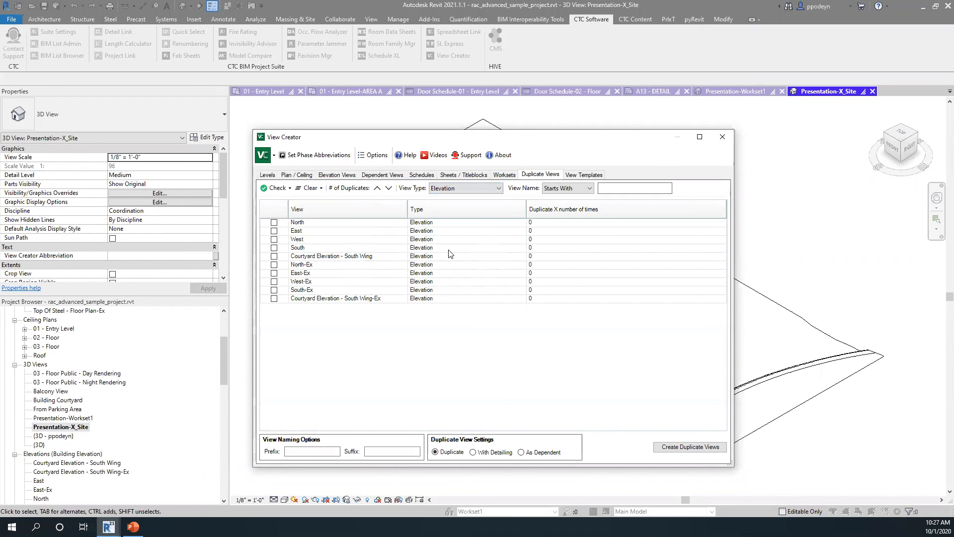
Mark the North, East, West and South elevations for duplication, with 5 copies of North and South and 3 of East and West
left_click(274, 222)
left_click(274, 231)
left_click(274, 239)
left_click(274, 247)
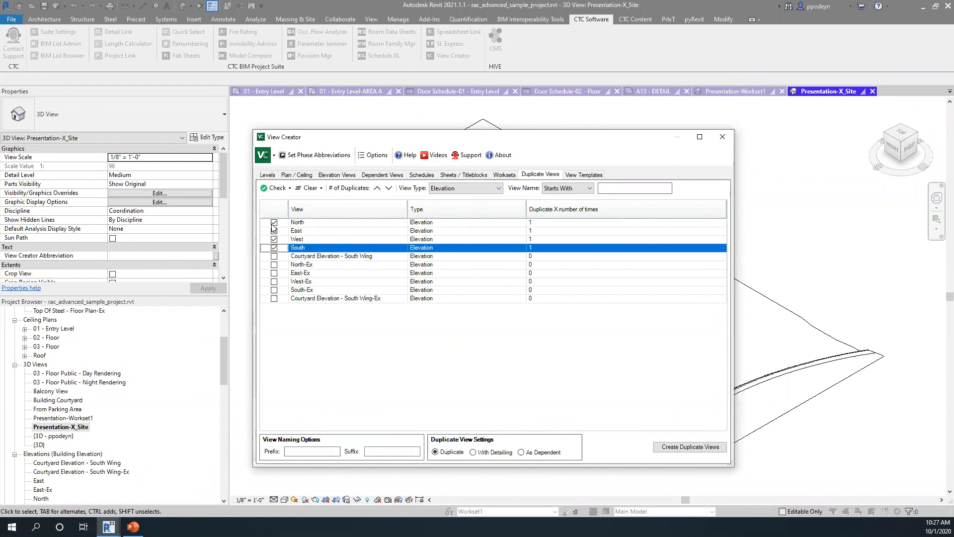
left_click(562, 222)
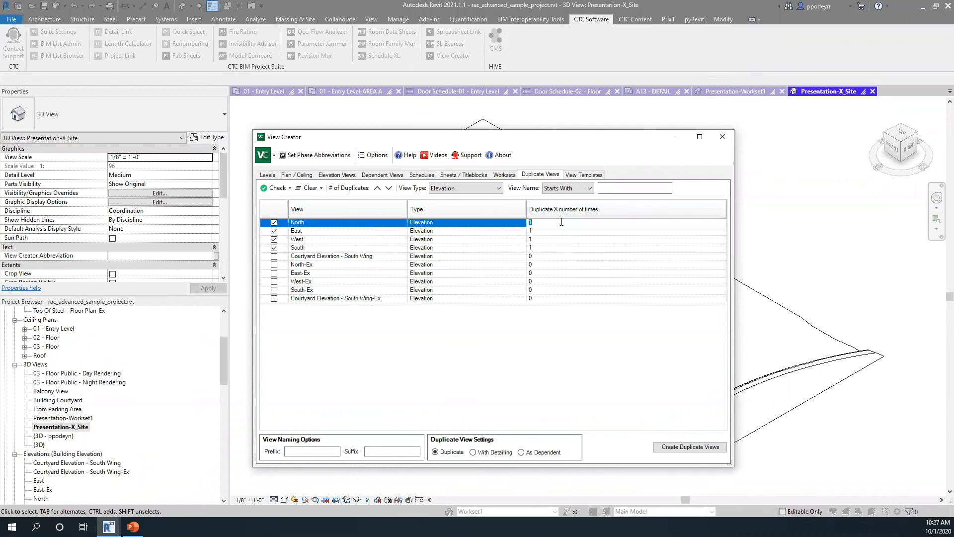
type("5")
left_click(548, 231)
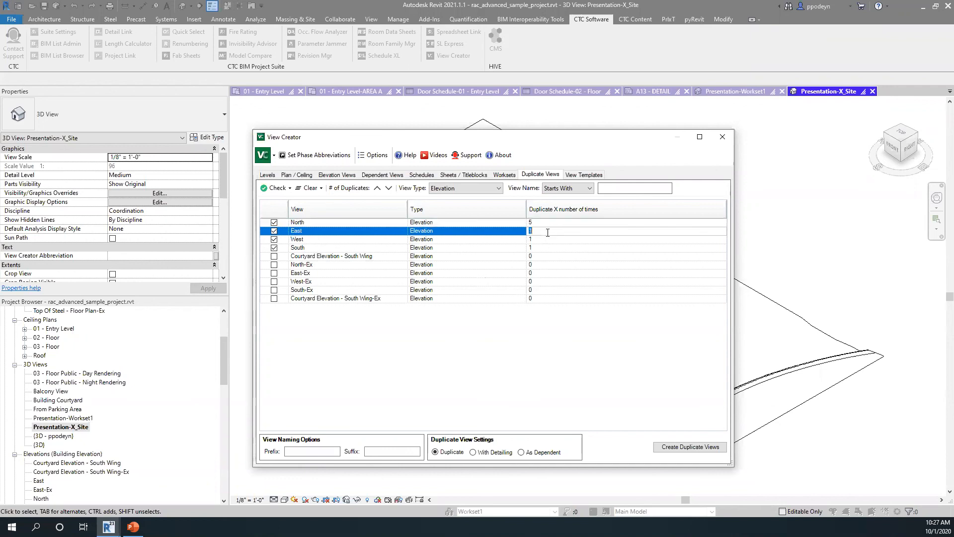
type("3")
left_click(546, 238)
type("3")
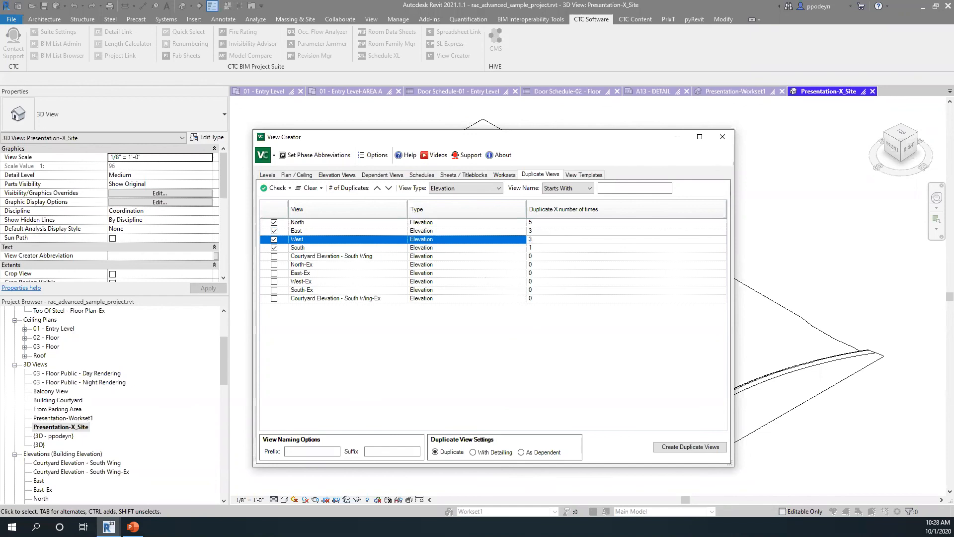
left_click(544, 247)
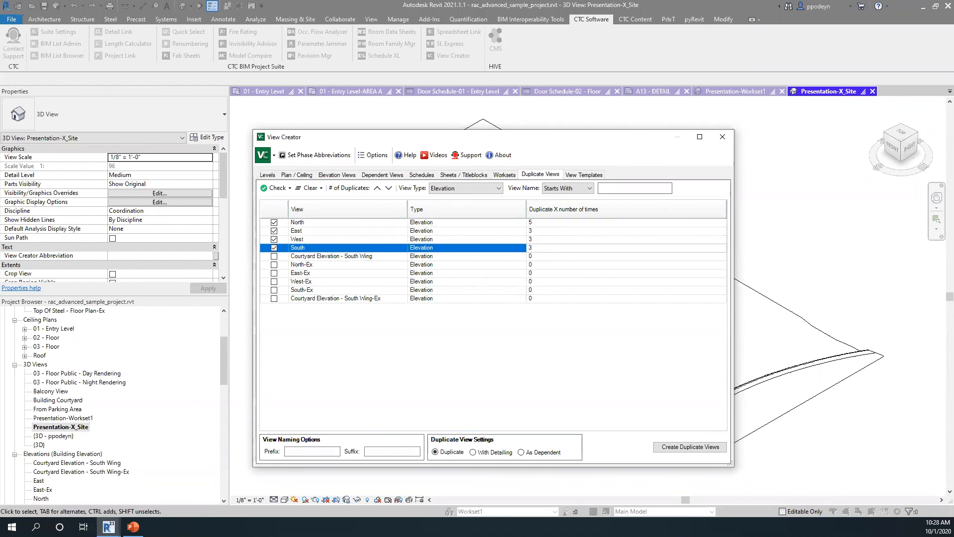
type("3")
type("5")
Create the duplicate elevations with the prefix Design Option, close View Creator, and review them in the project's elevation list
left_click(306, 451)
left_click(306, 451)
left_click(306, 451)
type("Design Option")
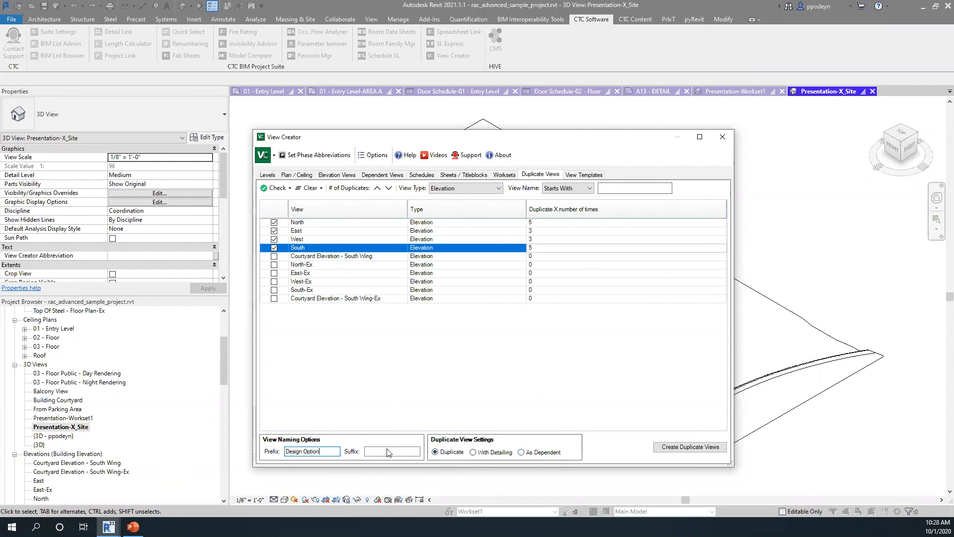
left_click(695, 448)
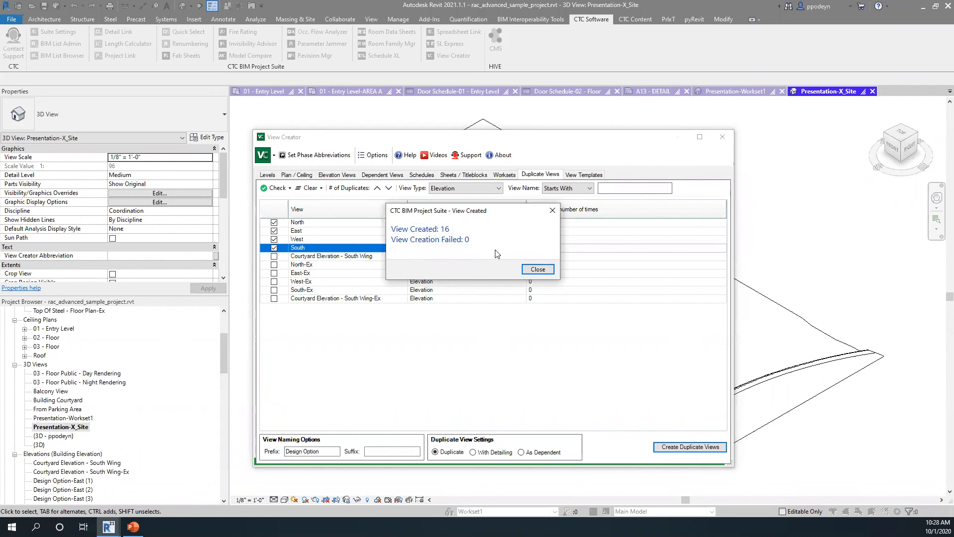
left_click(536, 269)
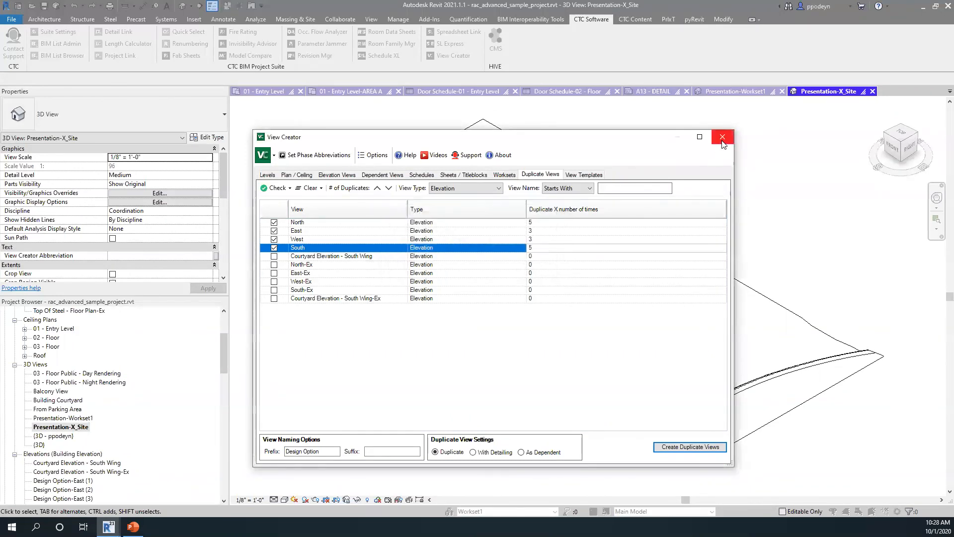
left_click(721, 141)
scroll(78, 406, "down", 3)
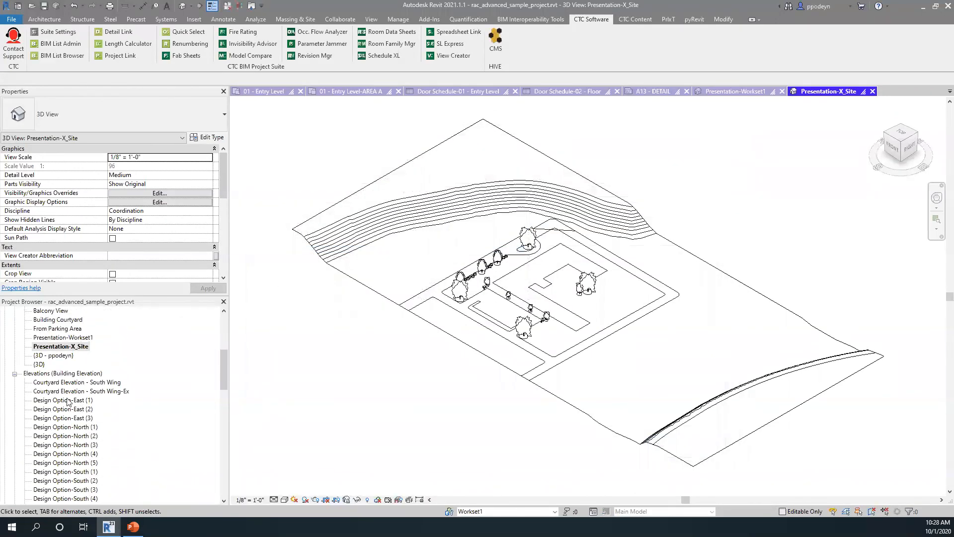
Open the Design Option-North (1) elevation and examine the duplicated Design Option elevations in the project's view list
left_click(66, 399)
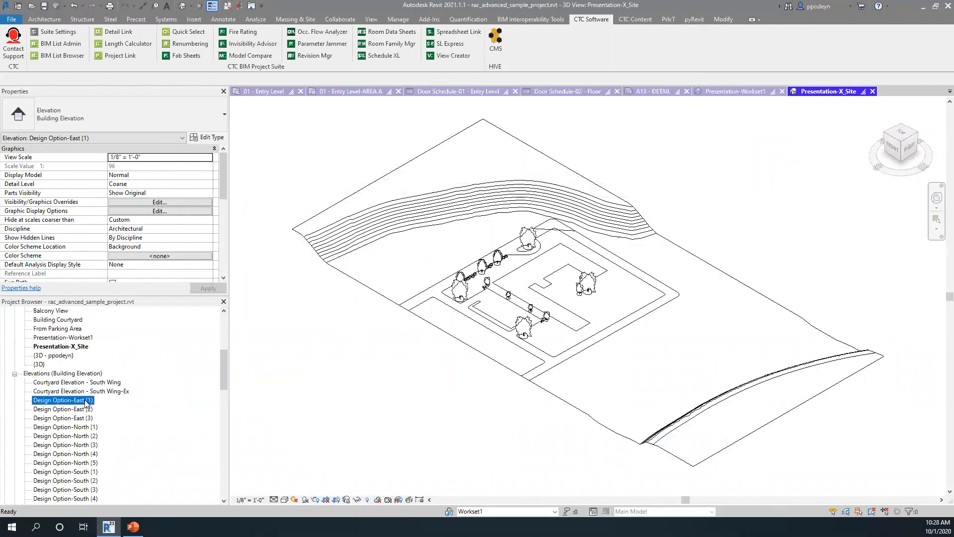
scroll(85, 401, "down", 2)
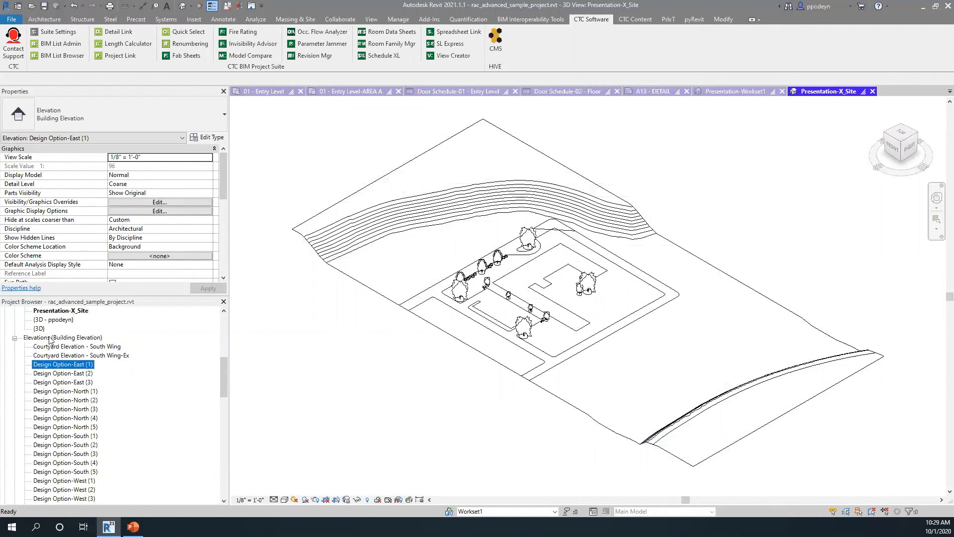
left_click(81, 376)
left_click(81, 382)
left_click(68, 391)
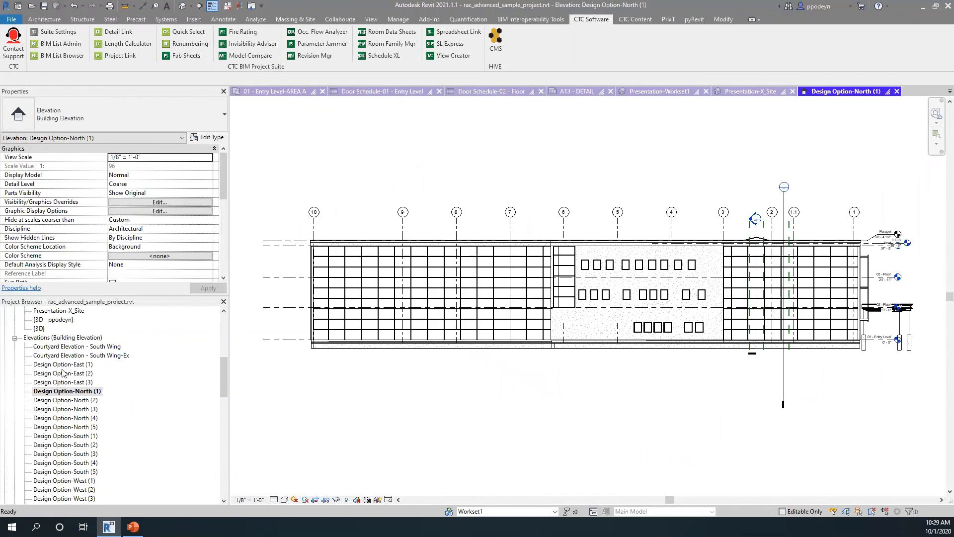
scroll(62, 378, "down", 4)
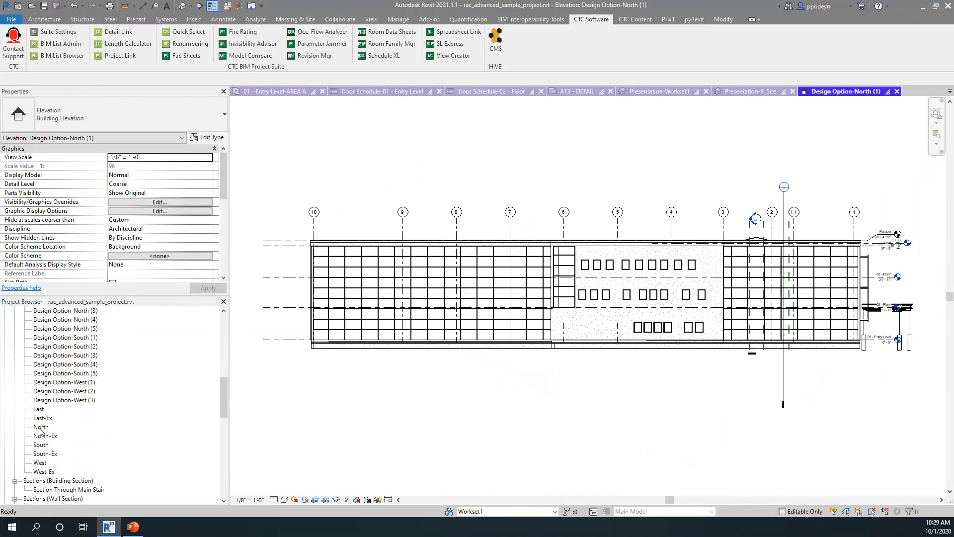
scroll(40, 430, "up", 4)
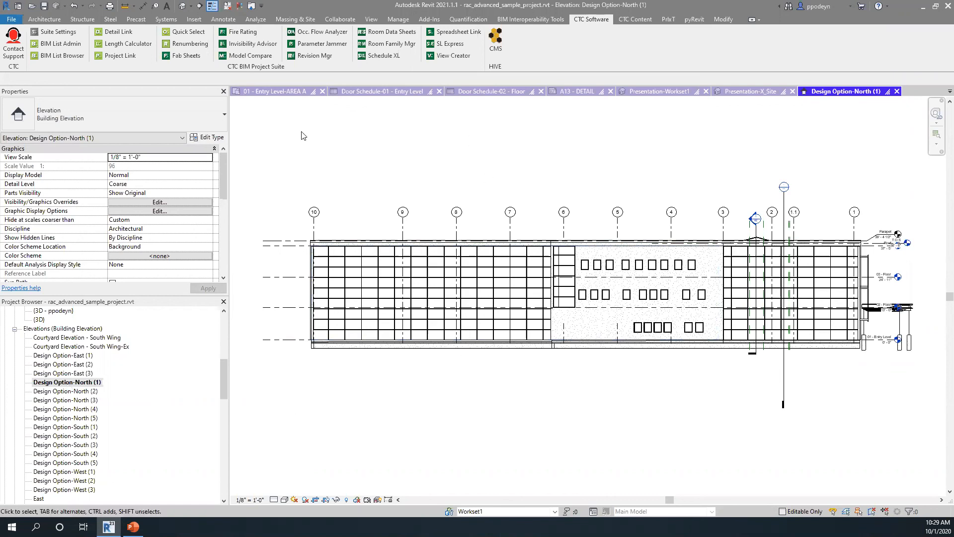
Switch to the 01 - Entry Level-AREA A plan and reopen View Creator at the view template assignments with all views expanded
key("ctrl+Tab")
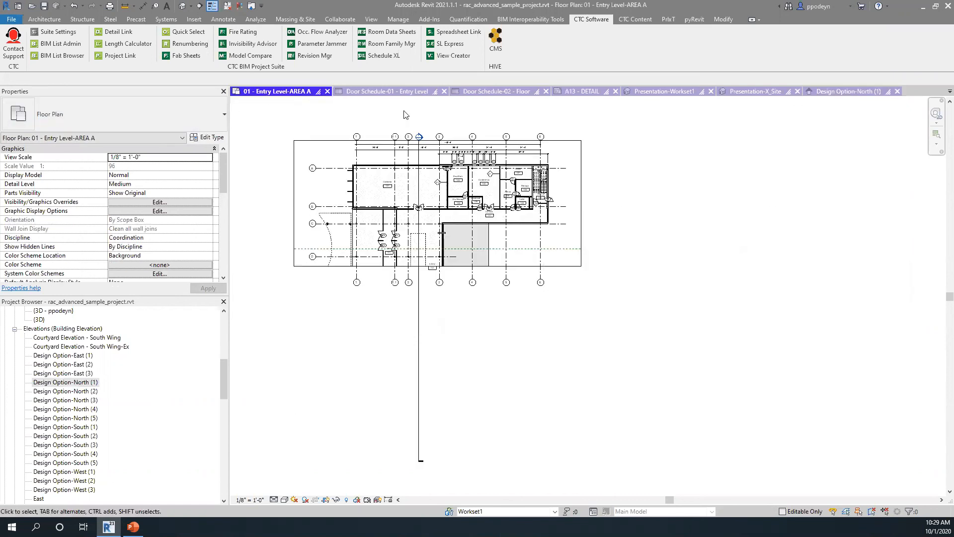
left_click(456, 56)
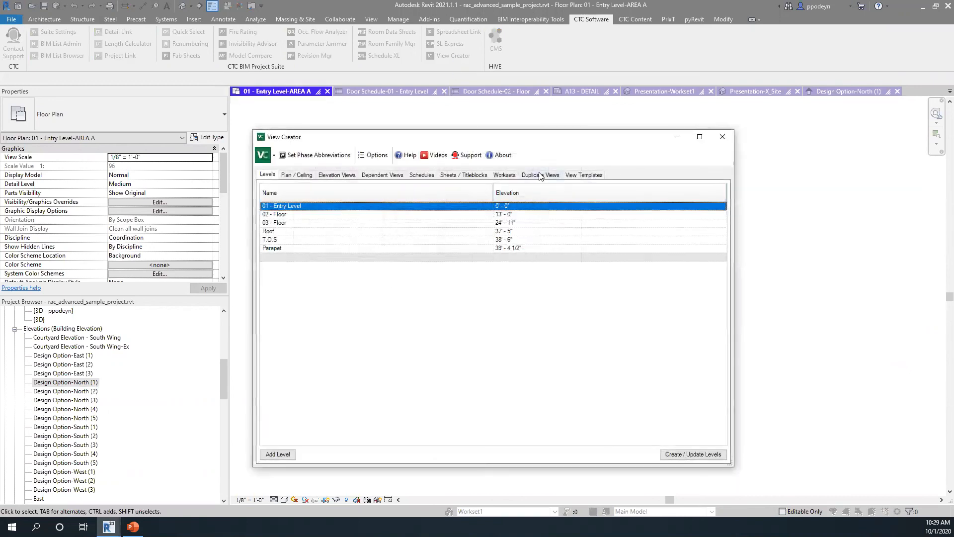
left_click(584, 175)
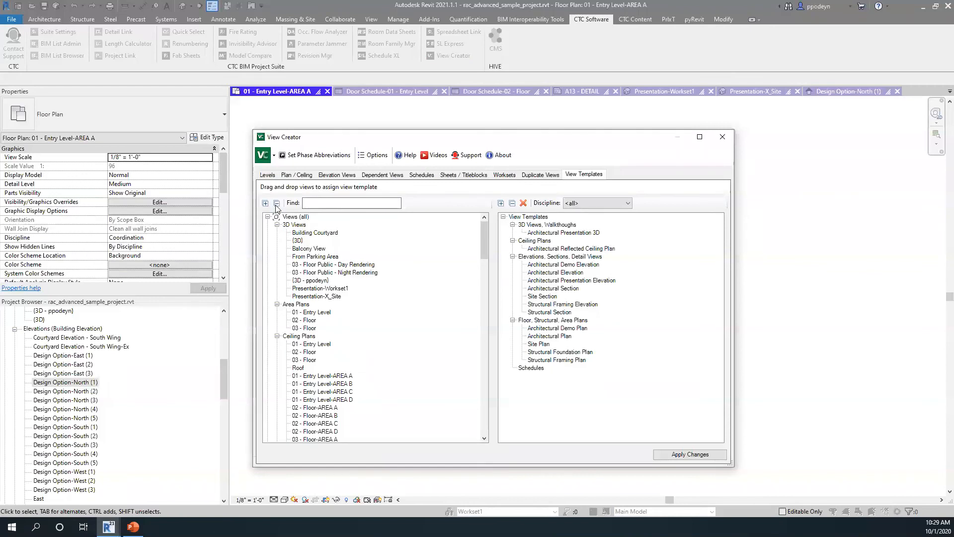
left_click(293, 225)
left_click(277, 203)
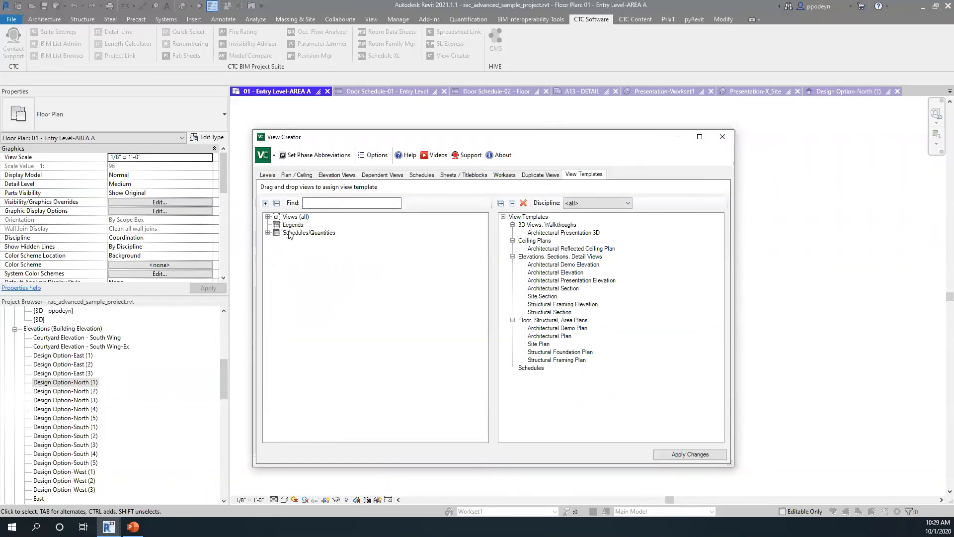
left_click(266, 203)
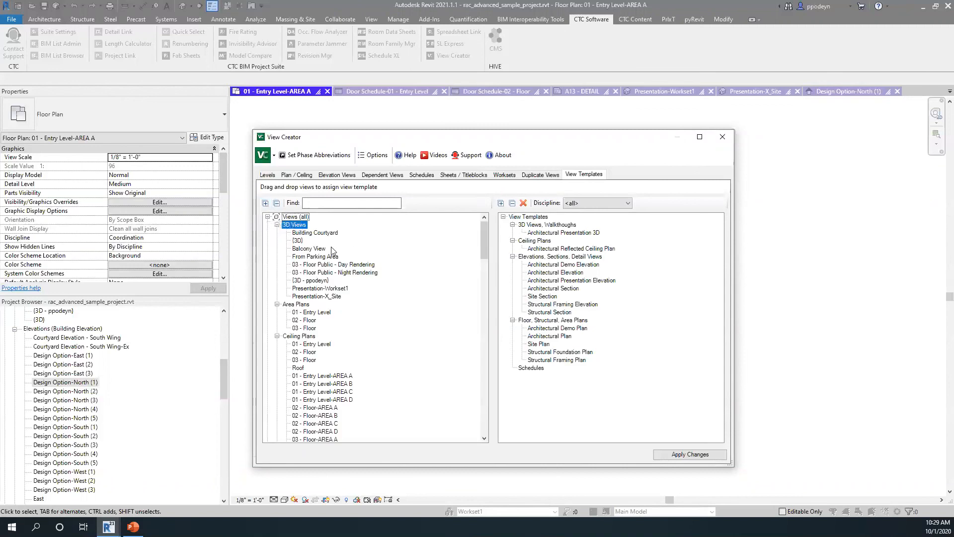
Assign the Architectural Plan template to the 01 - Entry Level and 02 - Floor floor plans for AREA A through AREA D
scroll(341, 288, "down", 3)
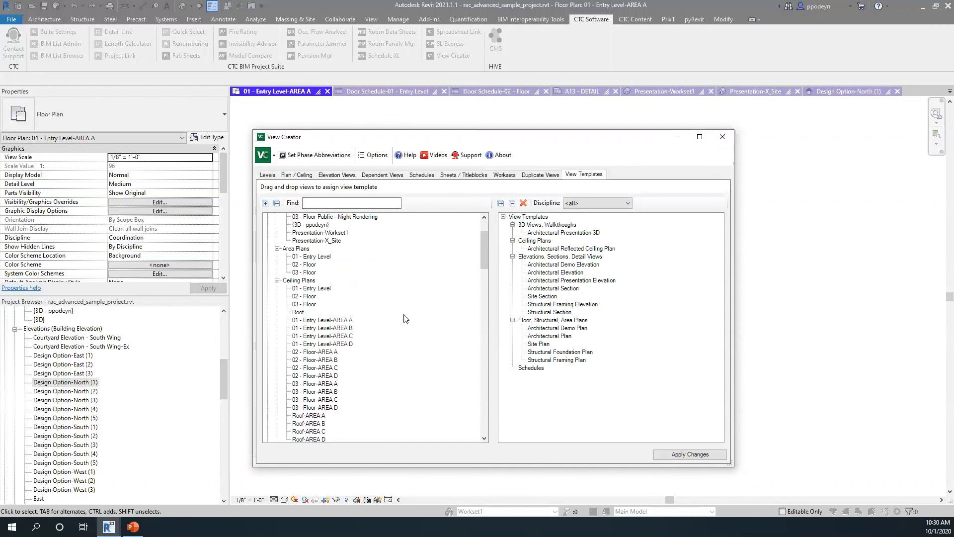
scroll(319, 322, "up", 2)
scroll(320, 322, "down", 5)
scroll(320, 322, "down", 15)
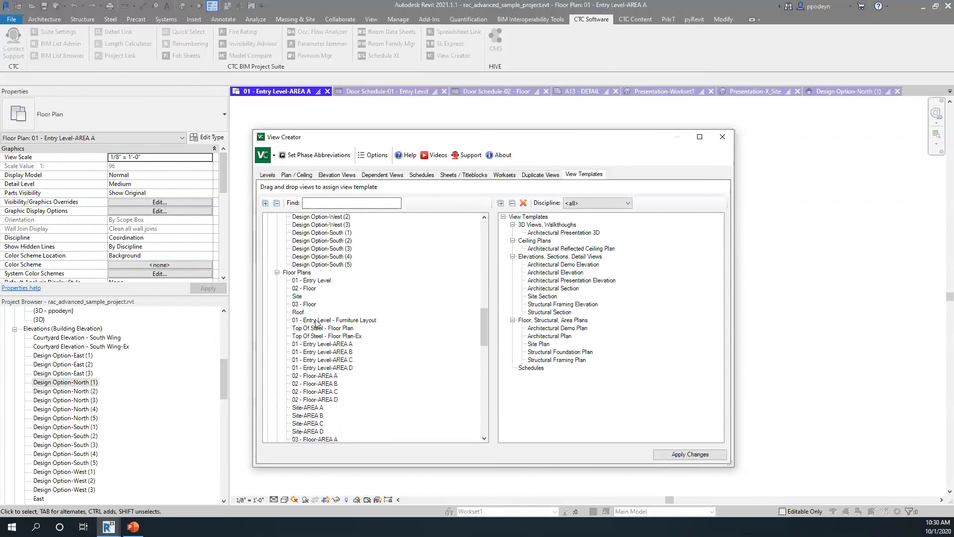
scroll(316, 323, "down", 2)
left_click(321, 312)
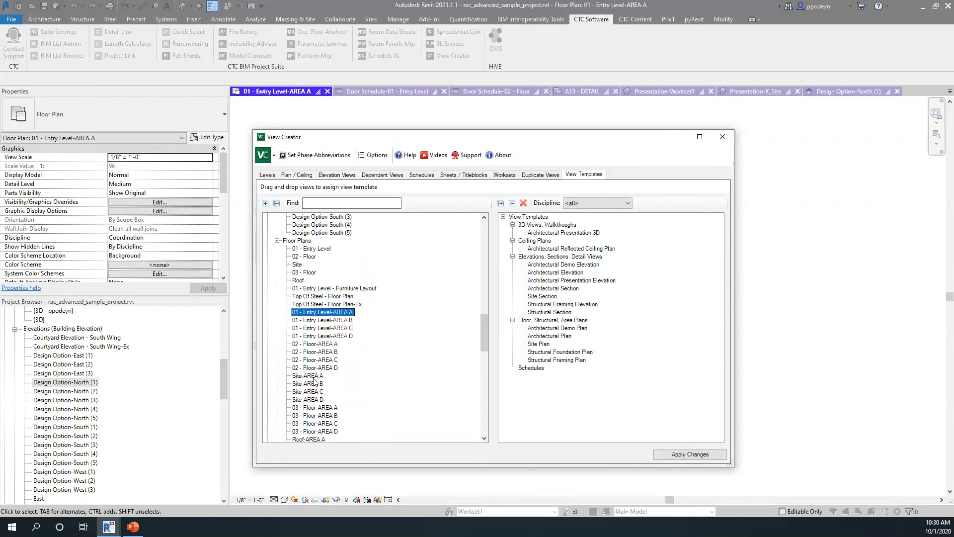
left_click(314, 368, "shift")
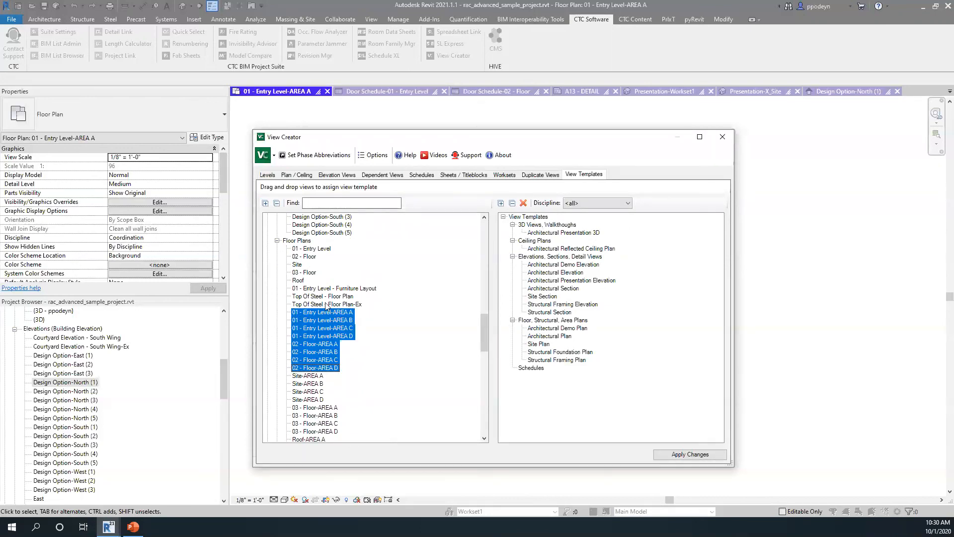
left_click_drag(314, 313, 563, 341)
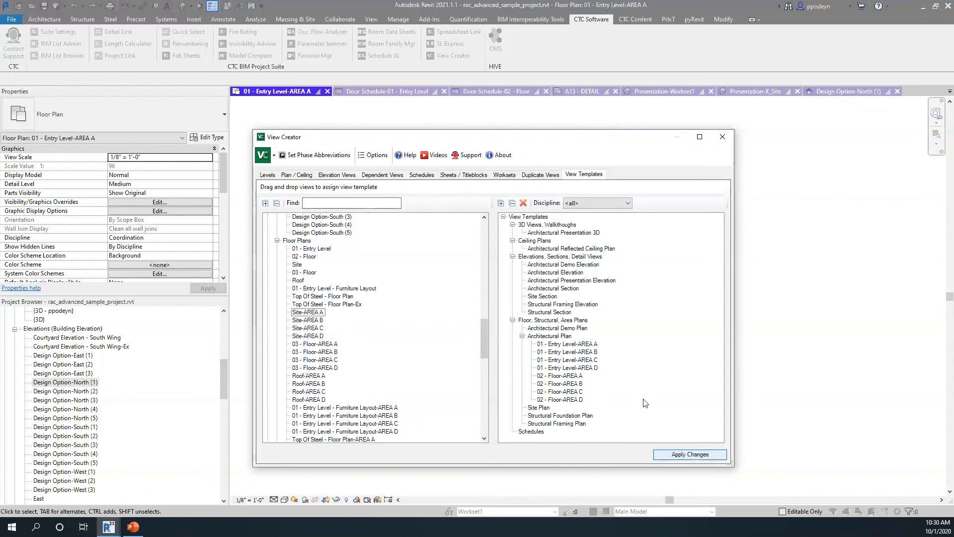
Assign the Architectural Reflected Ceiling Plan template to the 01 - Entry Level, 02 - Floor and 03 - Floor ceiling plans for AREA A through D
scroll(341, 297, "up", 2)
scroll(342, 297, "up", 15)
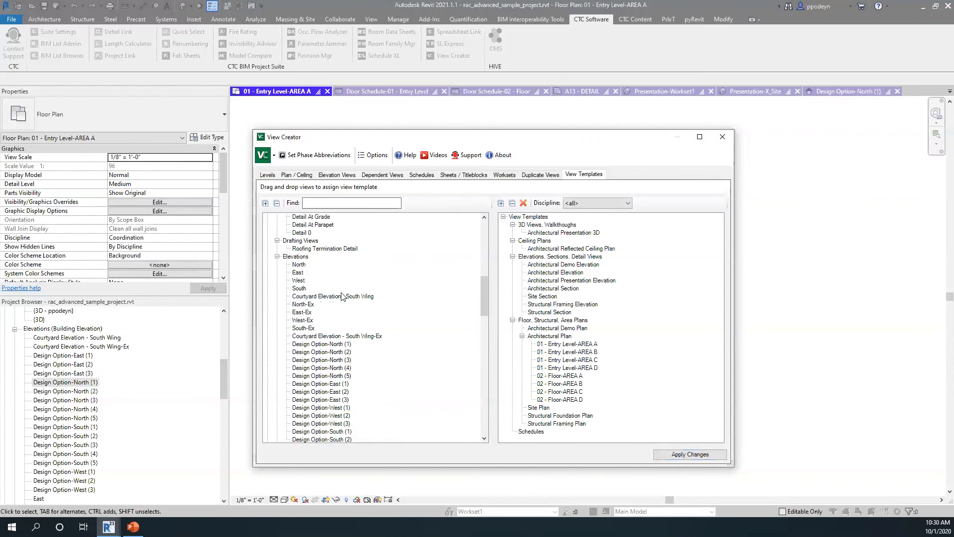
scroll(341, 294, "up", 1)
left_click(314, 305)
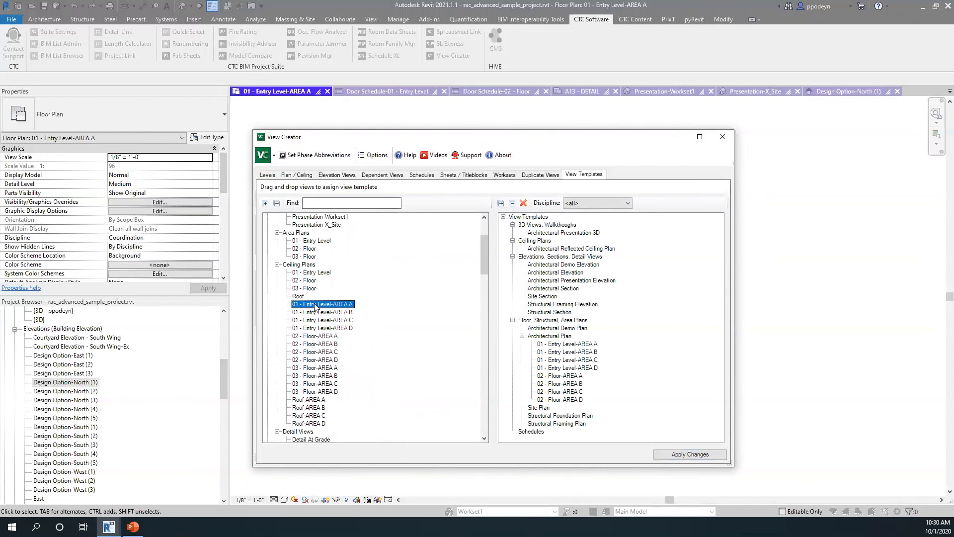
left_click(320, 391, "shift")
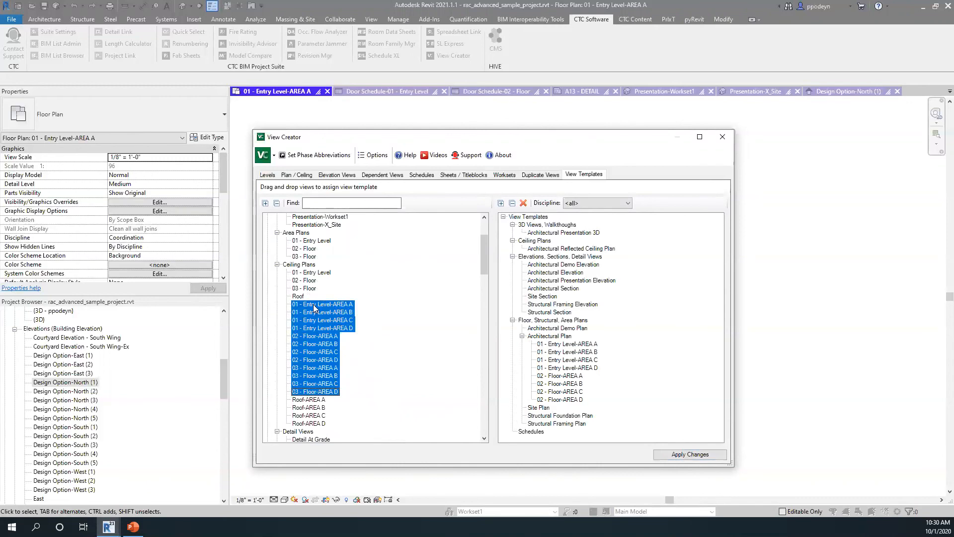
left_click_drag(315, 308, 566, 252)
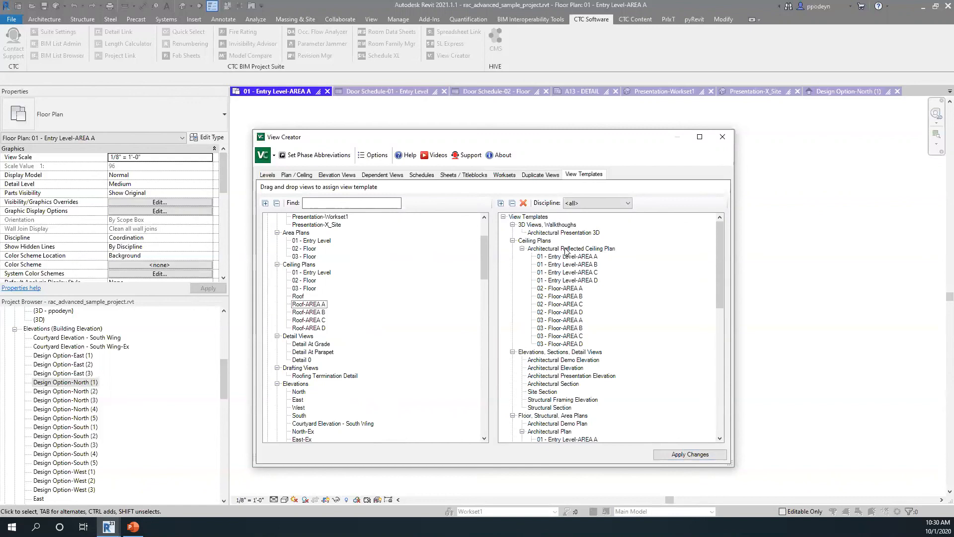
Assign the Architectural Elevation template to the North, East, West and South elevations
scroll(310, 246, "up", 1)
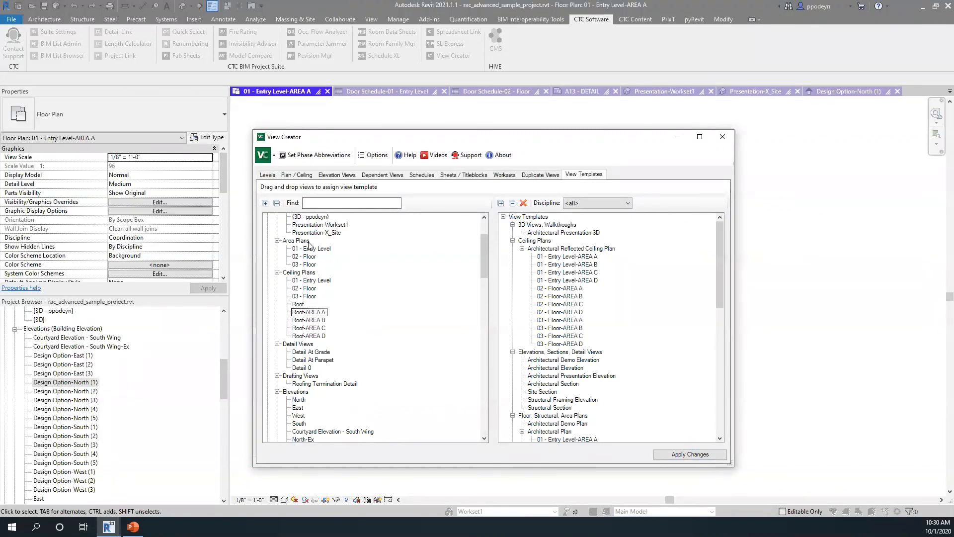
scroll(318, 298, "down", 4)
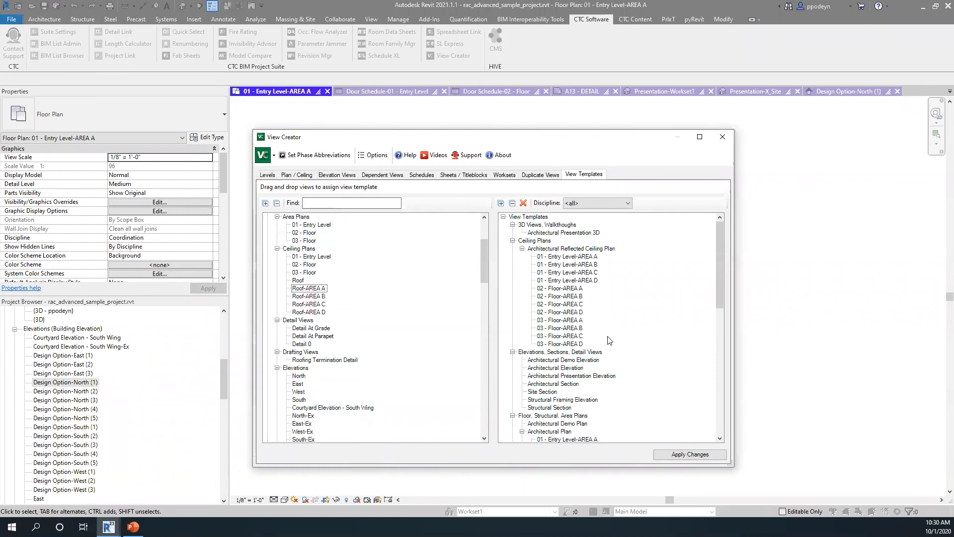
scroll(331, 362, "down", 4)
scroll(332, 363, "up", 2)
left_click(298, 240)
left_click(297, 248, "shift")
left_click(298, 256, "shift")
left_click(299, 264, "shift")
left_click_drag(298, 244, 552, 369)
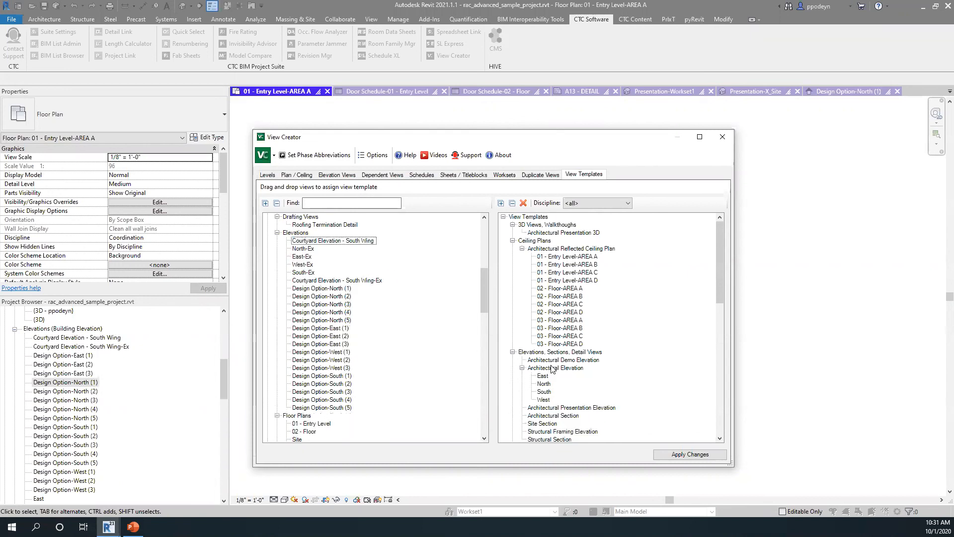
Assign the Architectural Demo Elevation template to the North-Ex, East-Ex, West-Ex and South-Ex elevations
left_click(303, 249)
left_click(304, 274, "shift")
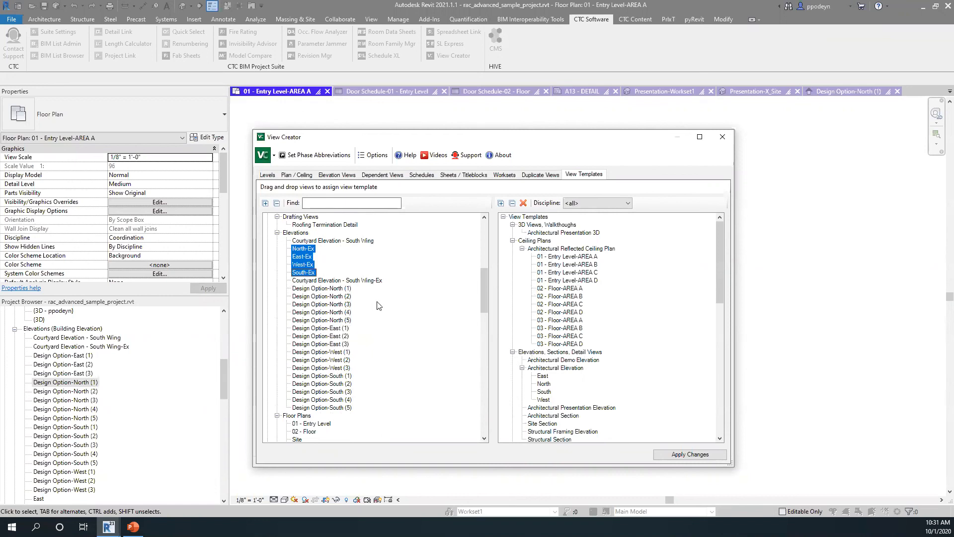
left_click_drag(303, 252, 565, 361)
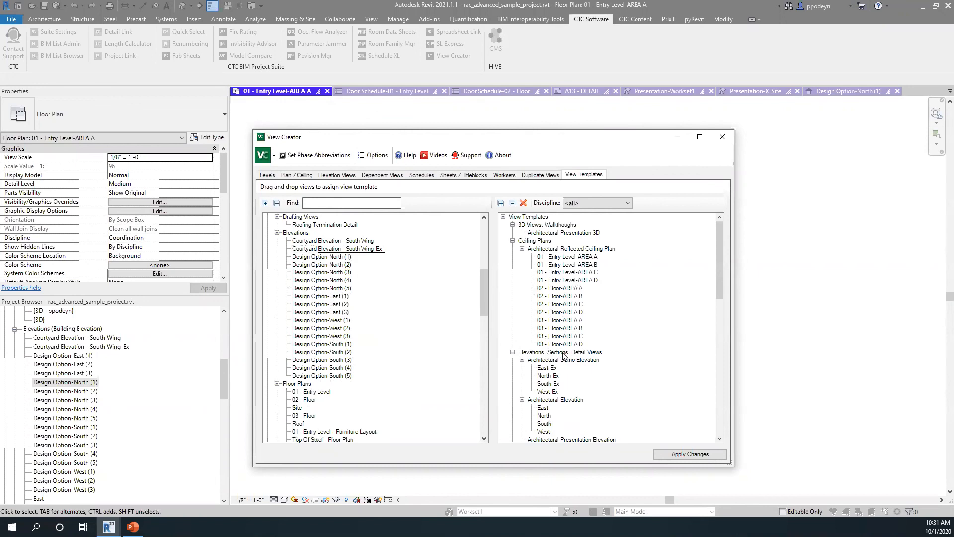
Apply the view template assignments, enlarge the event log to review its entries, and close it
mouse_move(719, 246)
left_mouse_down()
mouse_move(734, 302)
mouse_move(728, 368)
mouse_move(721, 229)
left_mouse_up()
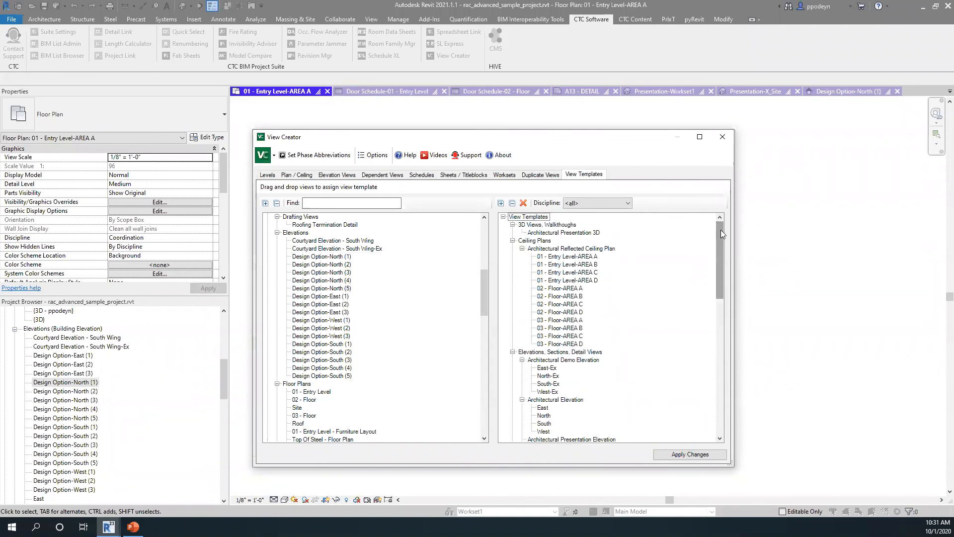
left_click(680, 456)
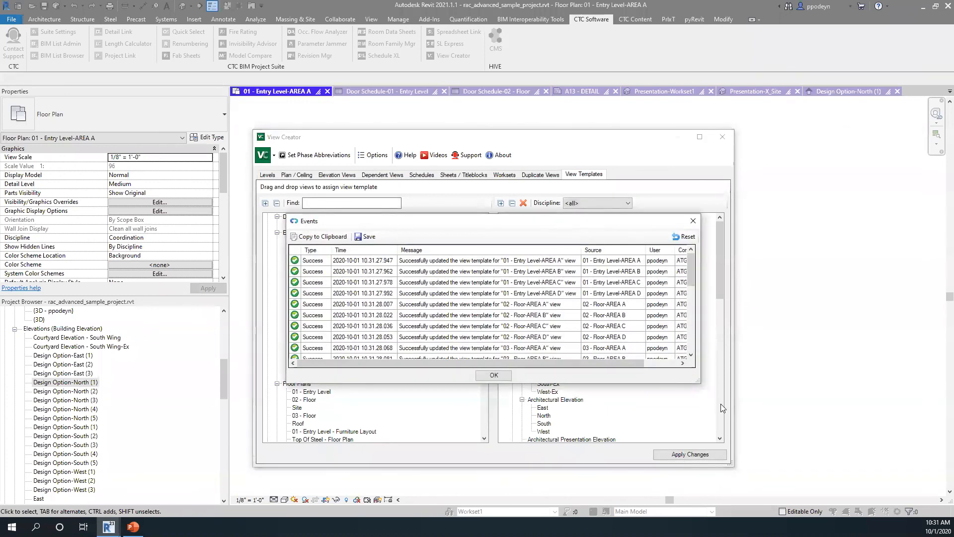
left_click_drag(699, 382, 743, 491)
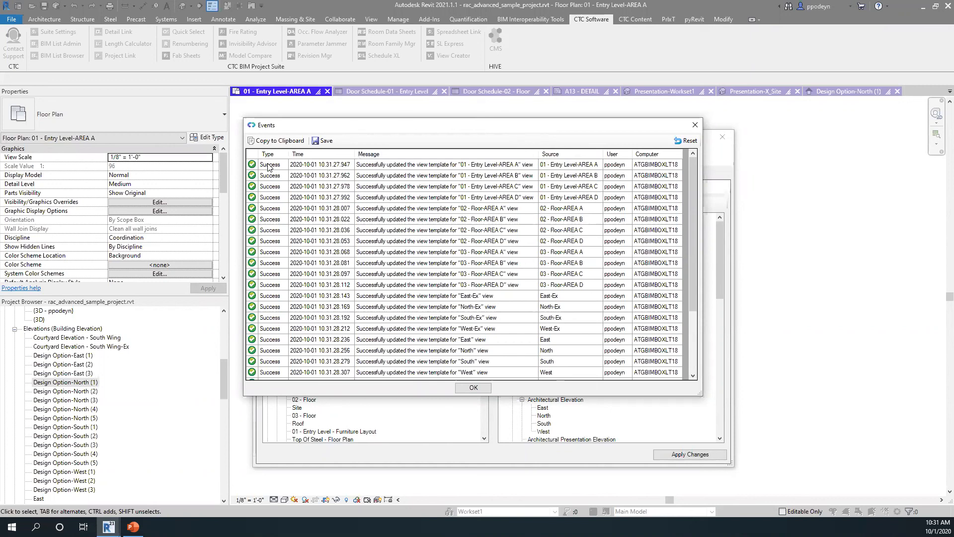
scroll(265, 169, "down", 3)
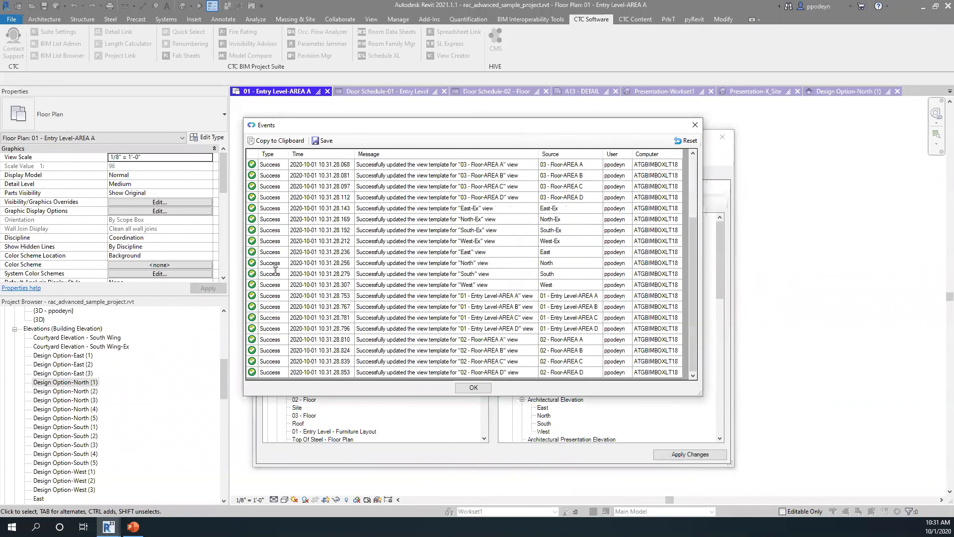
scroll(275, 269, "up", 3)
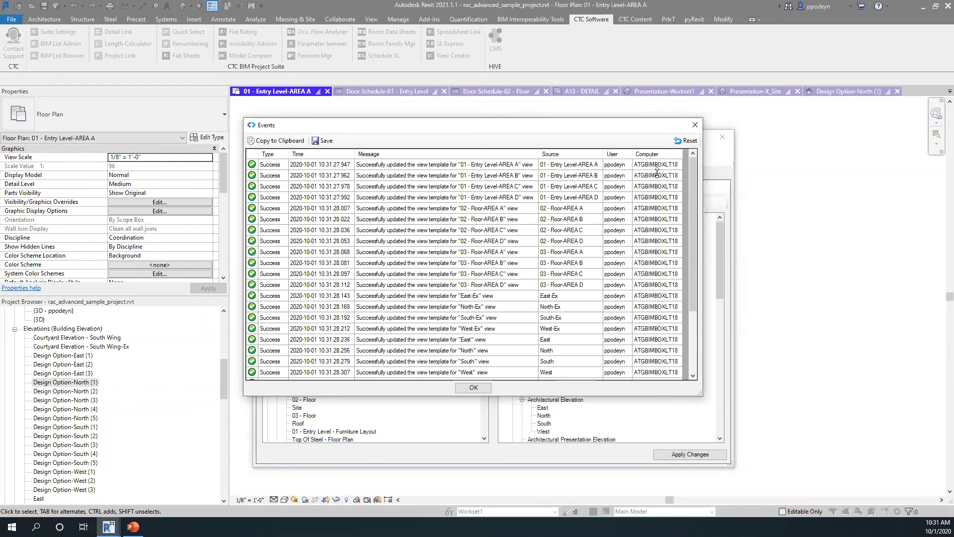
scroll(662, 188, "down", 3)
scroll(662, 187, "up", 3)
left_click(685, 140)
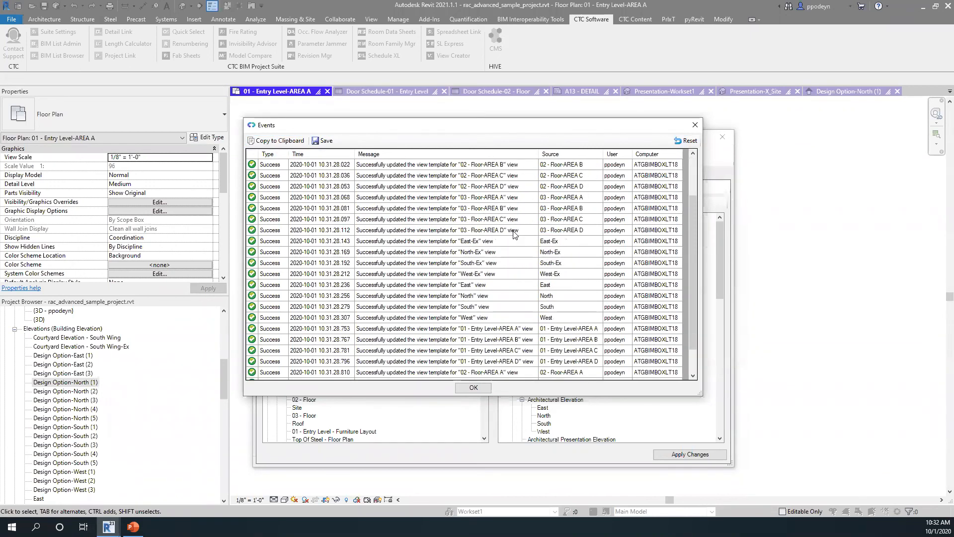
scroll(514, 235, "up", 3)
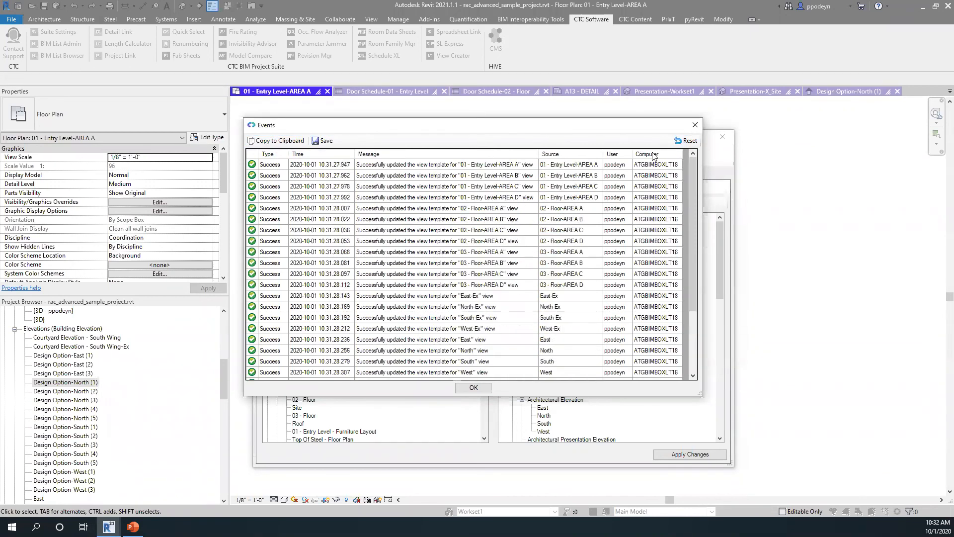
left_click(694, 124)
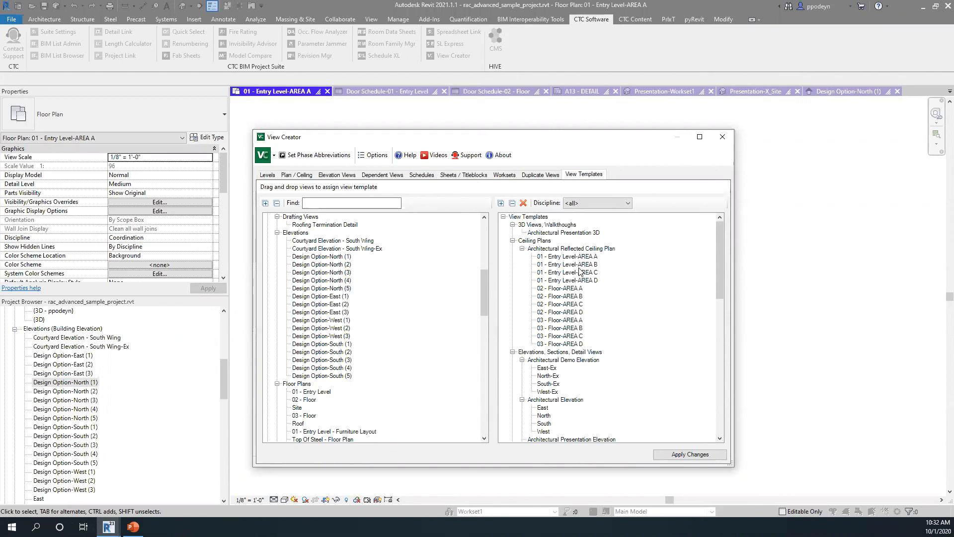
Review the views assigned under each view template and close View Creator
left_click_drag(722, 232, 724, 298)
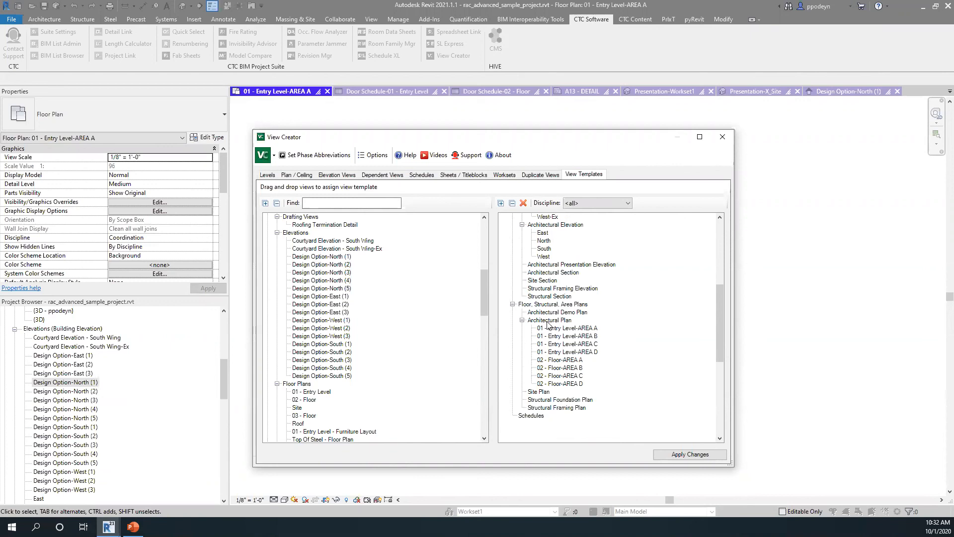
left_click_drag(718, 306, 724, 226)
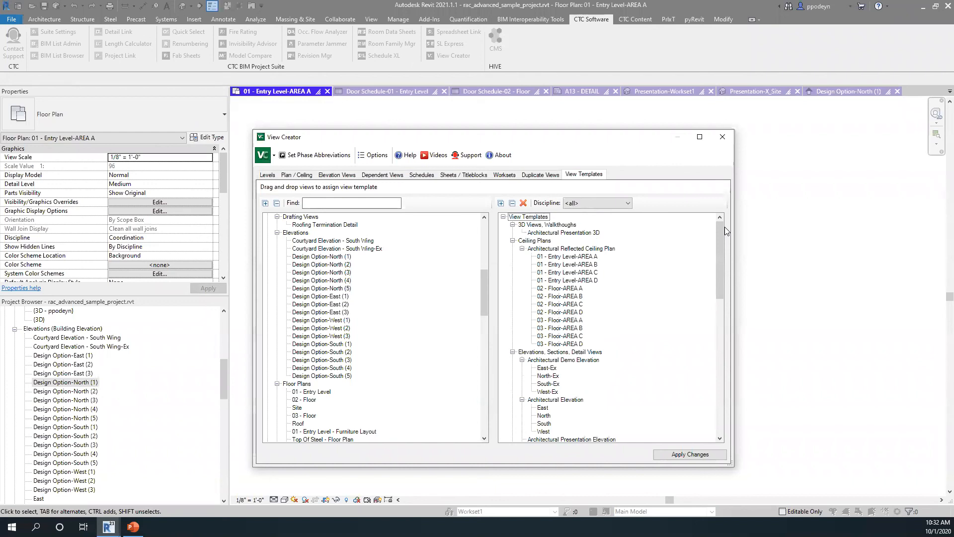
left_click(724, 136)
scroll(76, 366, "up", 7)
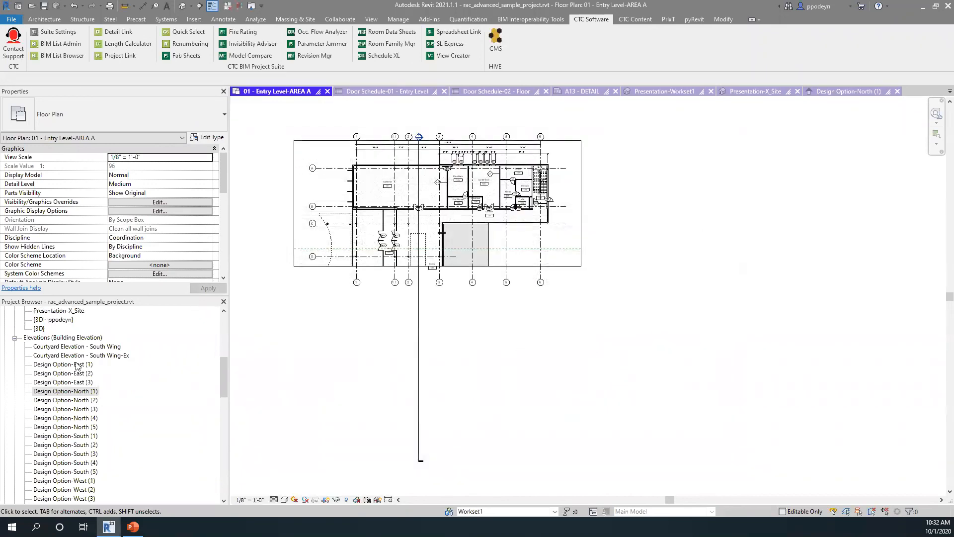
Examine the view template and dependency properties of the 01 - Entry Level floor plan and its AREA A dependent view
scroll(76, 366, "up", 2)
left_click(47, 337)
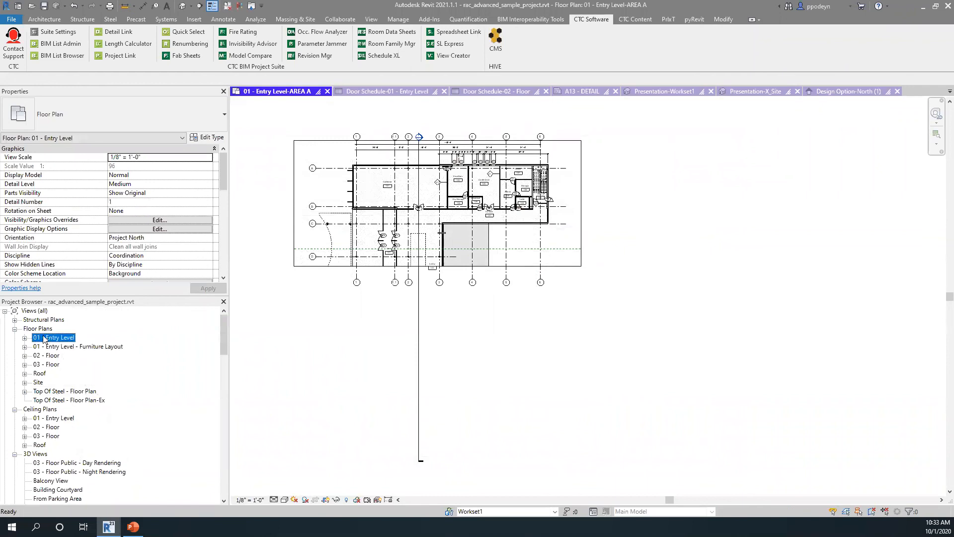
left_click(25, 338)
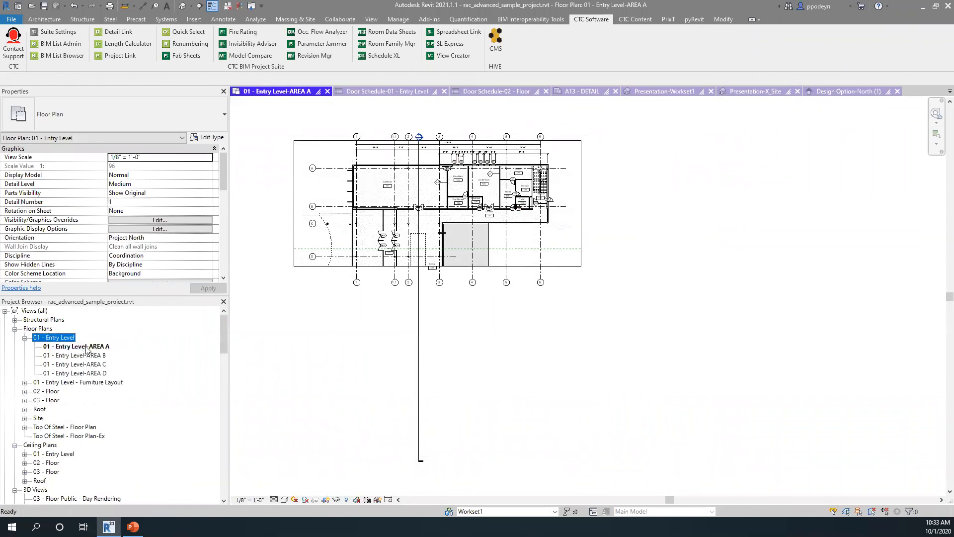
left_click(82, 346)
scroll(74, 221, "down", 5)
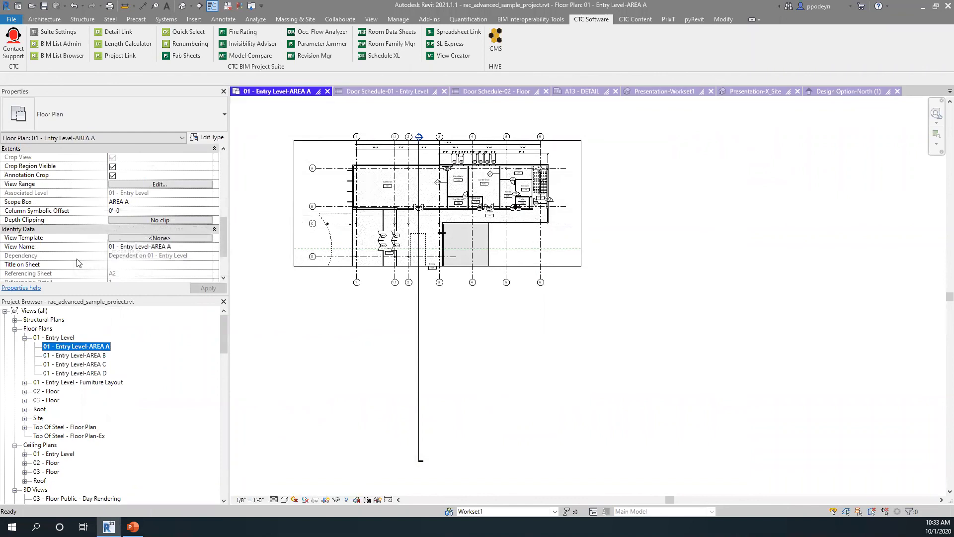
left_click(52, 338)
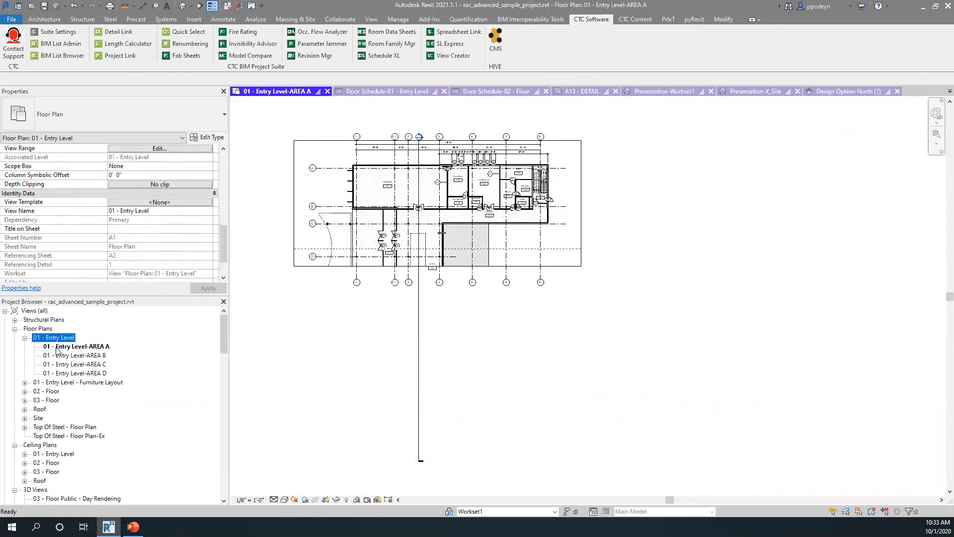
left_click(51, 382)
left_click(304, 306)
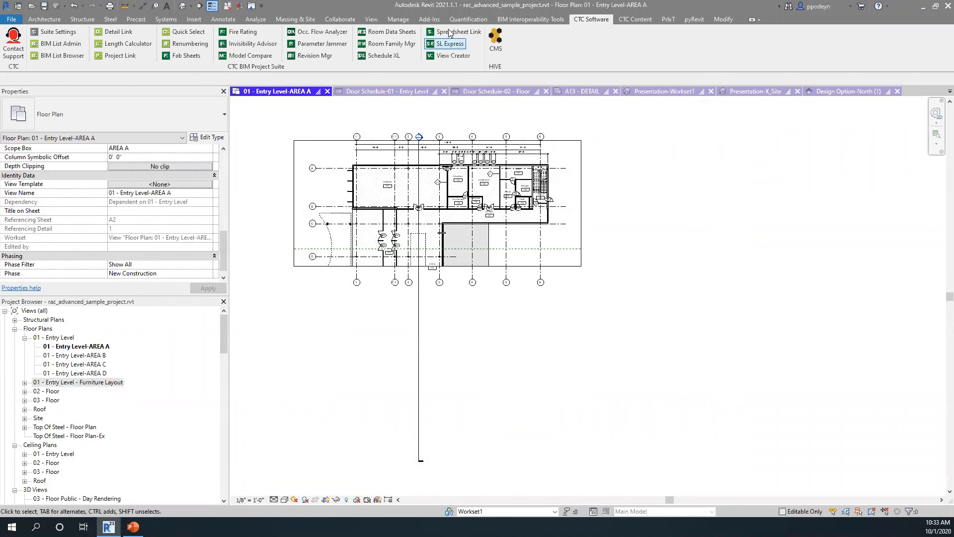
In View Creator, assign the Architectural Plan template to the AREA A–D dependent floor plans of 01 - Entry Level, 02 - Floor, 03 - Floor and Site
left_click(454, 56)
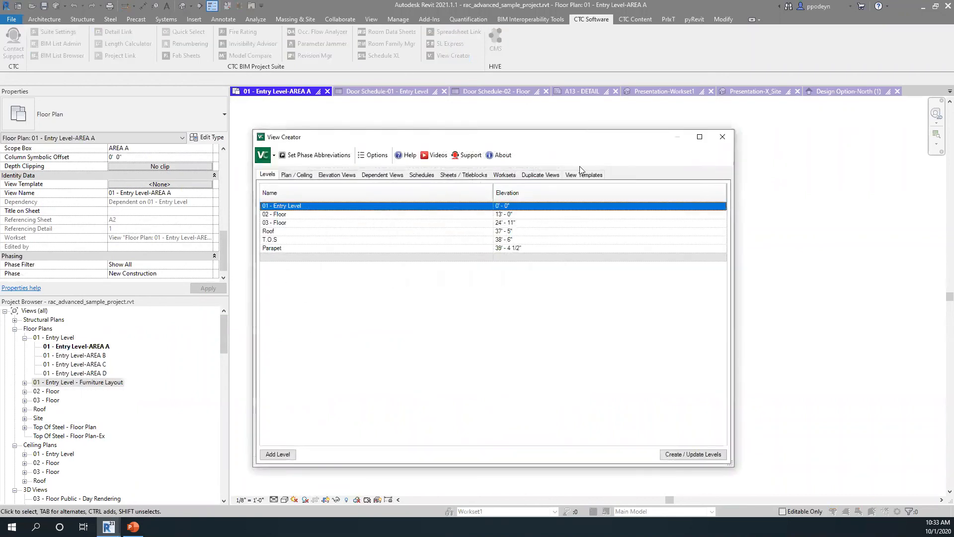
left_click(600, 176)
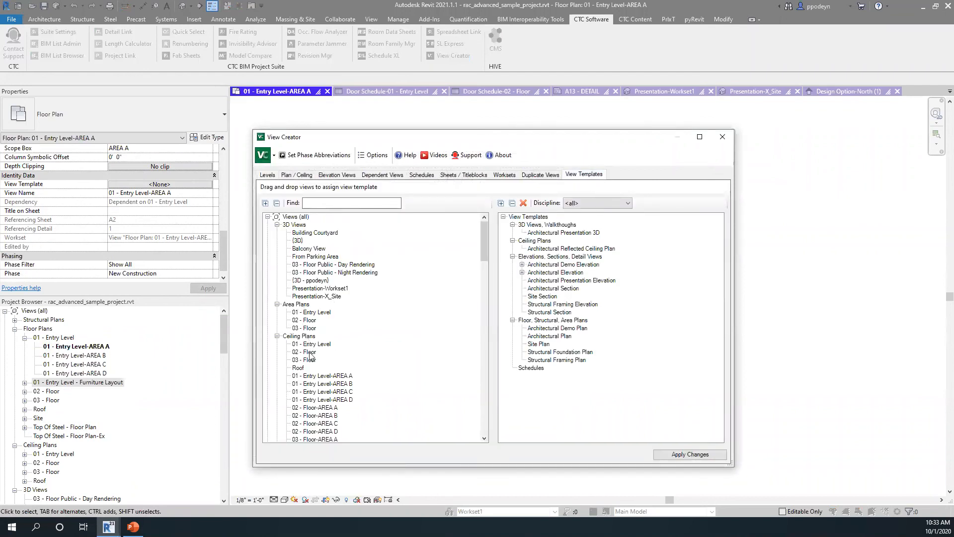
left_click(322, 268)
scroll(363, 276, "down", 10)
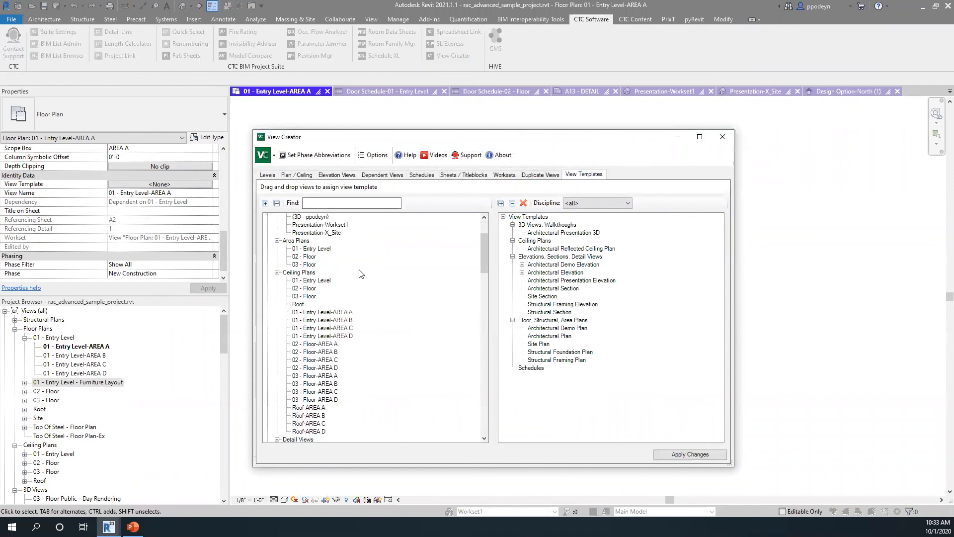
scroll(361, 280, "up", 7)
left_click(323, 288)
scroll(323, 290, "down", 2)
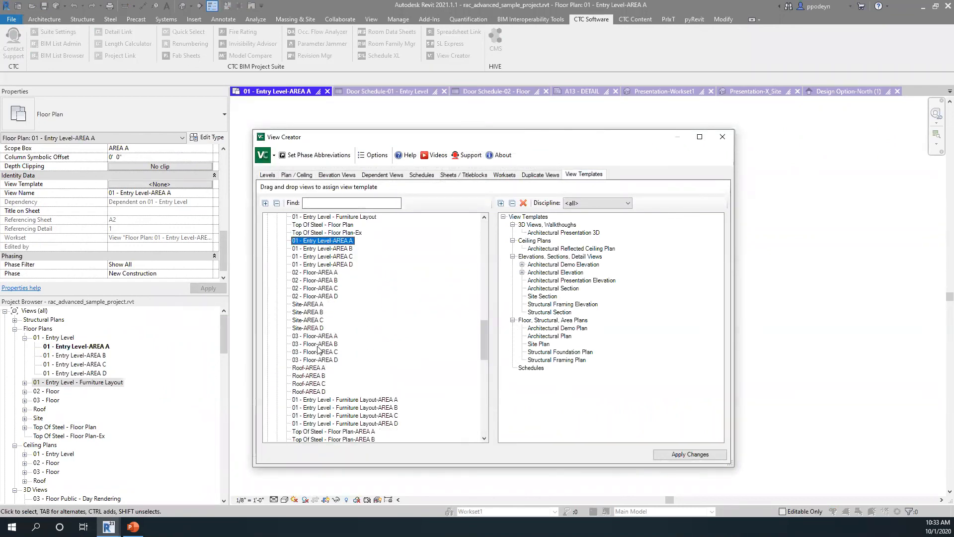
left_click(315, 364, "shift")
left_click_drag(314, 241, 568, 343)
Apply the Architectural Plan template assignments, dismiss the event log and close View Creator
left_click(708, 456)
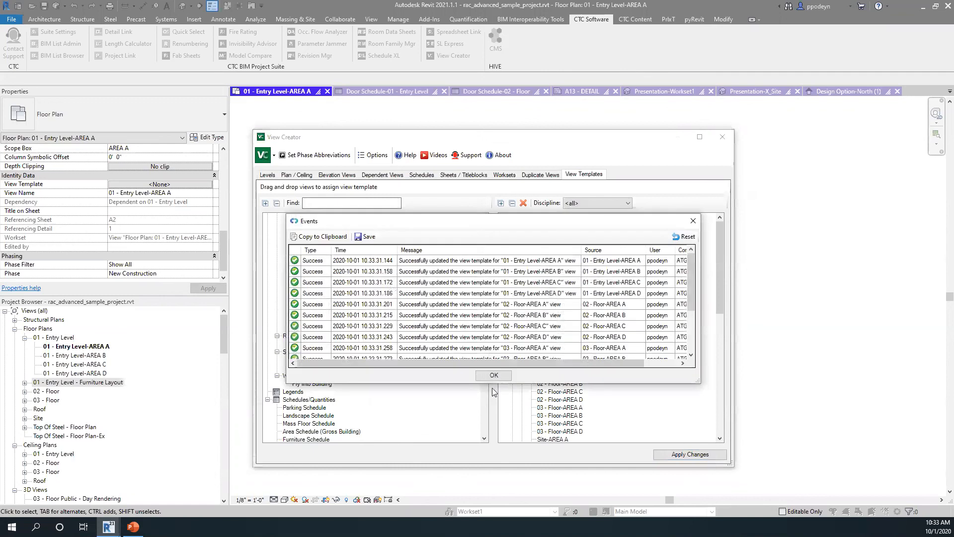
left_click(493, 383)
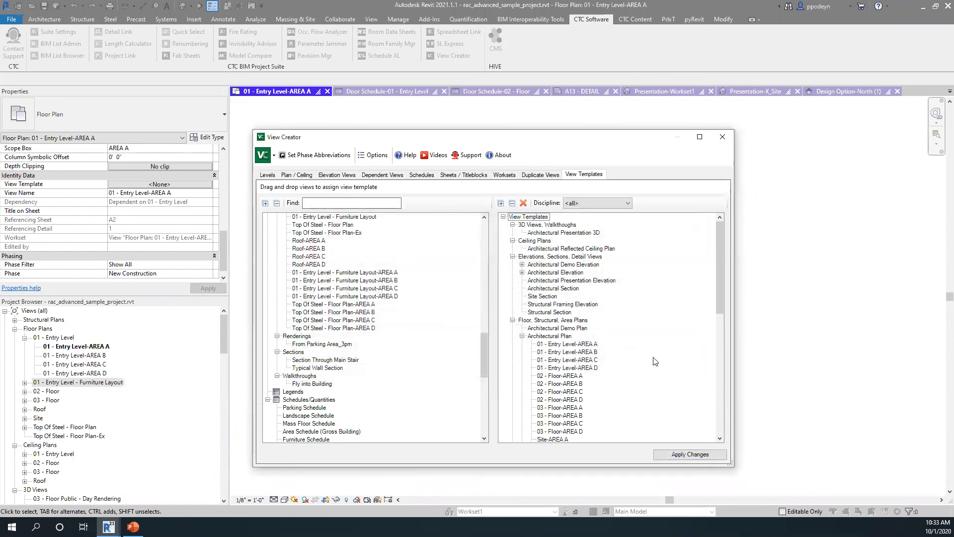
left_click(719, 137)
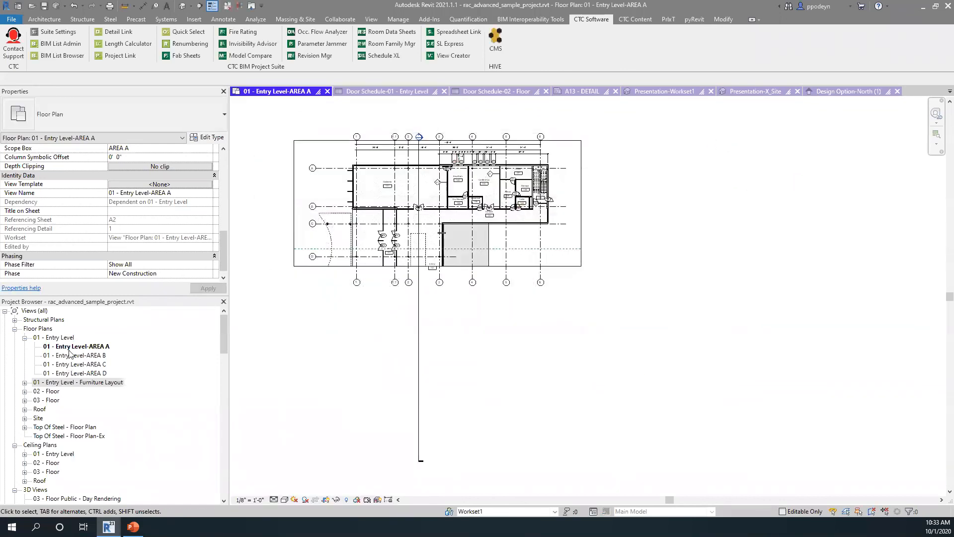
Check the view template property of the 01 - Entry Level area views against that of their parent floor plan
left_click(72, 347)
left_click(75, 364)
left_click(75, 373)
left_click(74, 355)
left_click(59, 346)
left_click(55, 338)
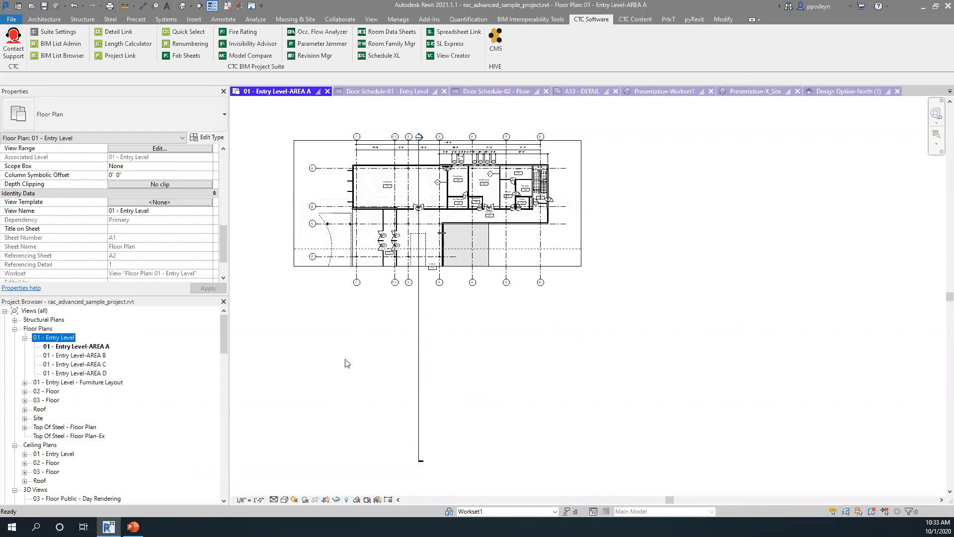
Reopen View Creator
left_click(446, 56)
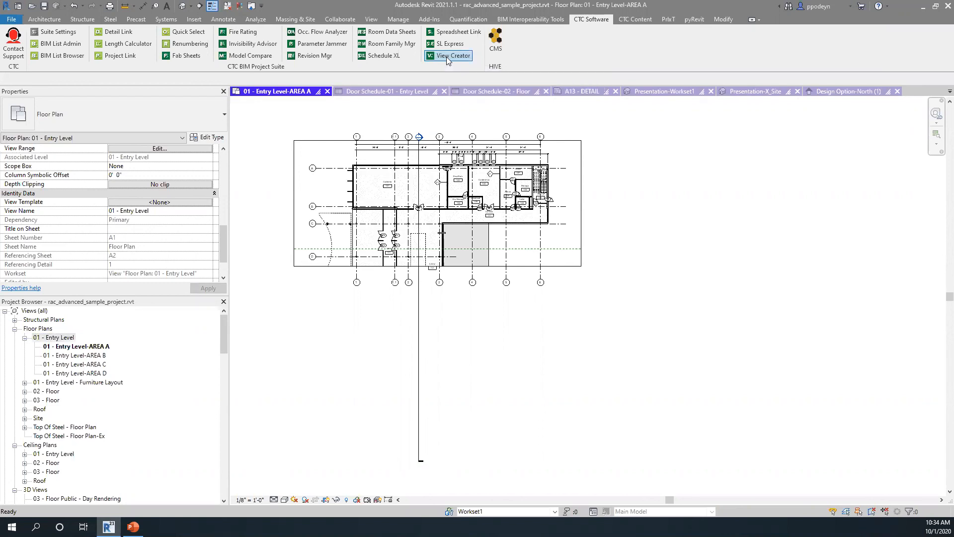